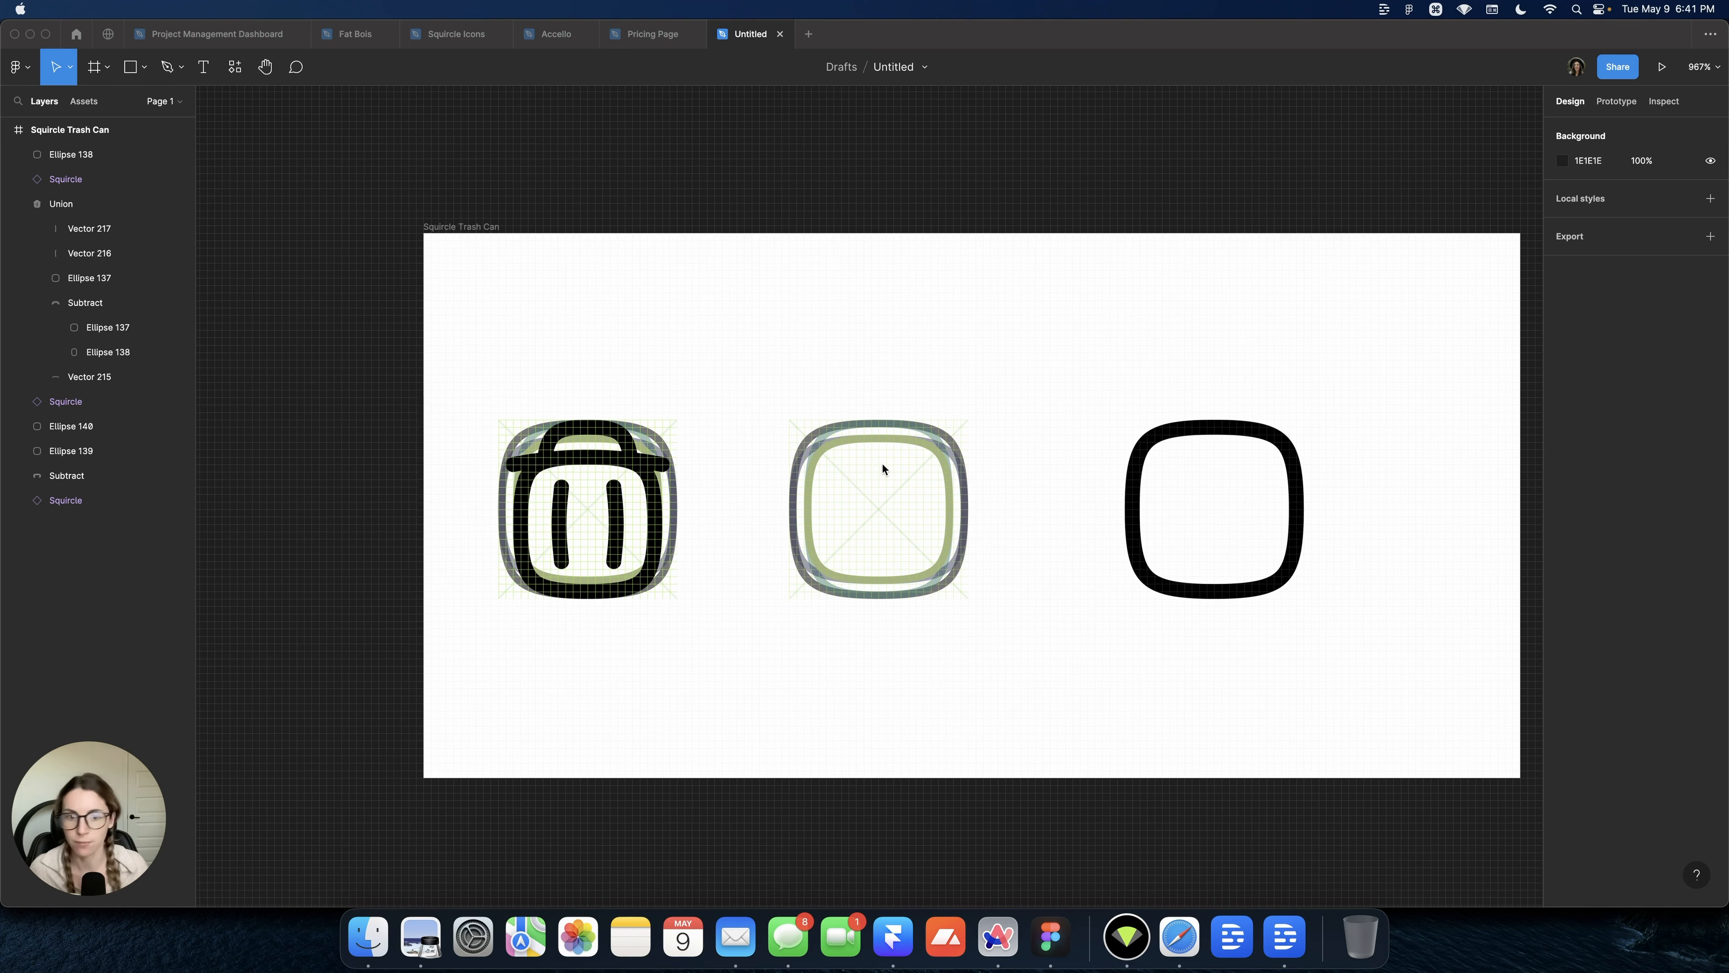
# Draw a 24 × 24 circle and align it exactly over the middle squircle grid
pyautogui.scroll(5, 881, 477)
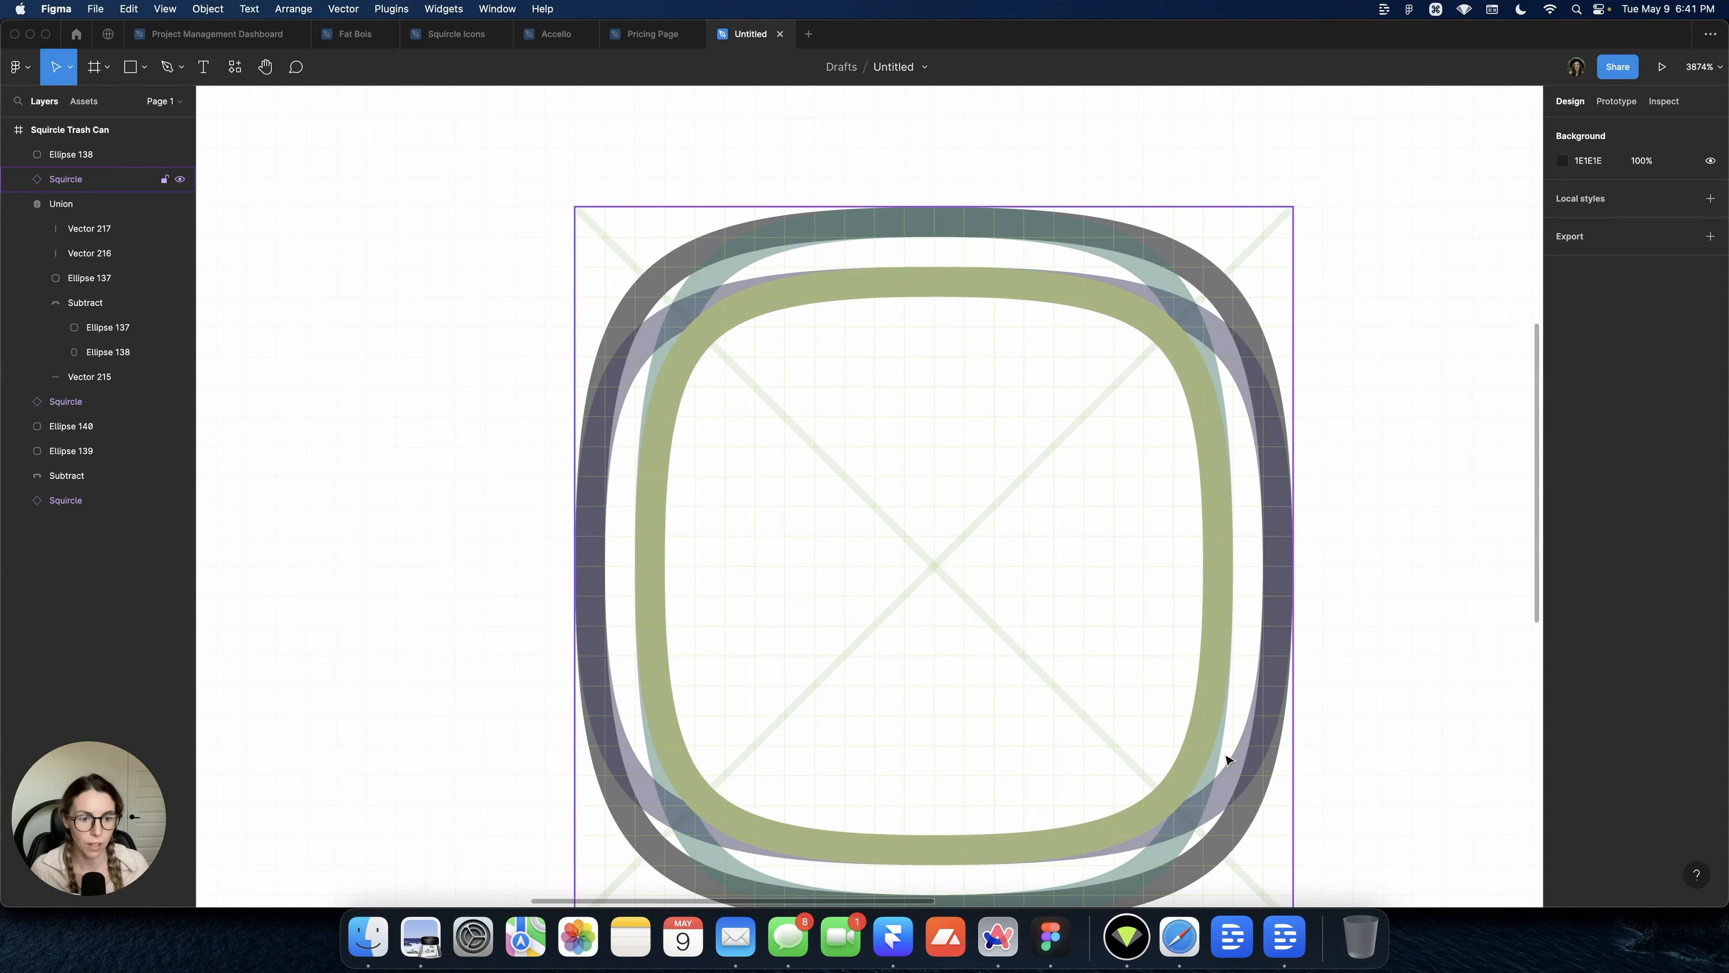
pyautogui.scroll(-2, 1033, 773)
pyautogui.hscroll(2, 1003, 726)
pyautogui.press('o')
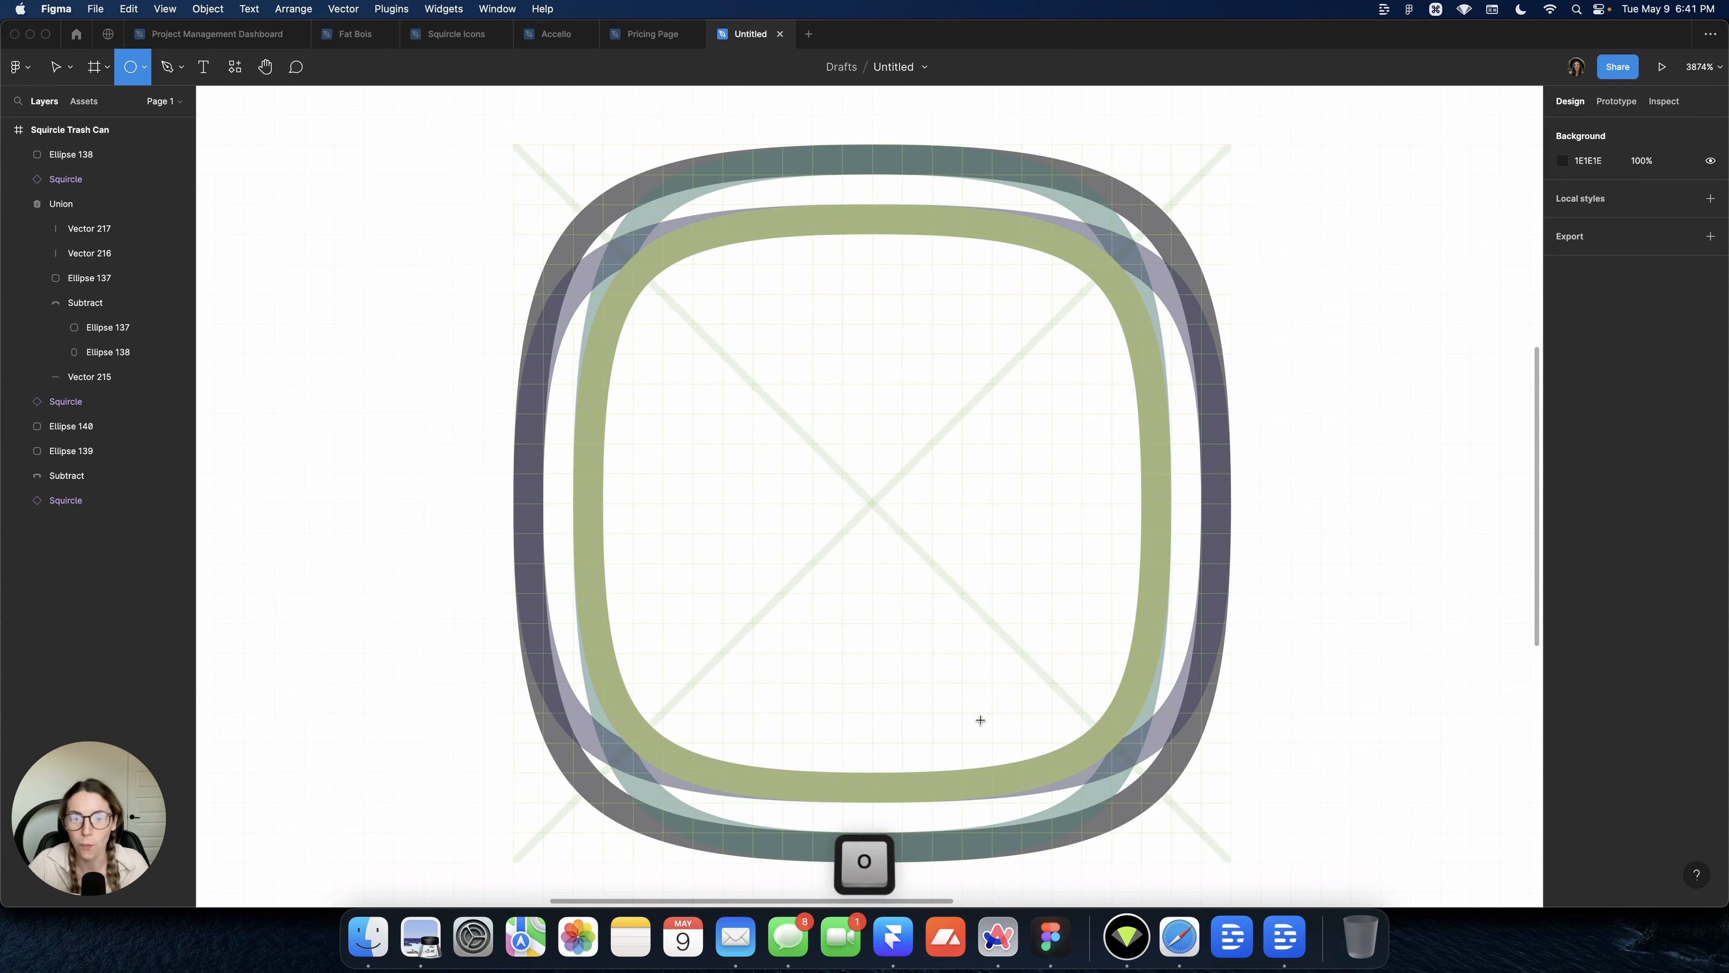
pyautogui.moveTo(543, 204)
pyautogui.mouseDown()
pyautogui.moveTo(1013, 850)
pyautogui.moveTo(1069, 901)
pyautogui.moveTo(1058, 857)
pyautogui.mouseUp()
pyautogui.moveTo(953, 645); pyautogui.dragTo(915, 581)
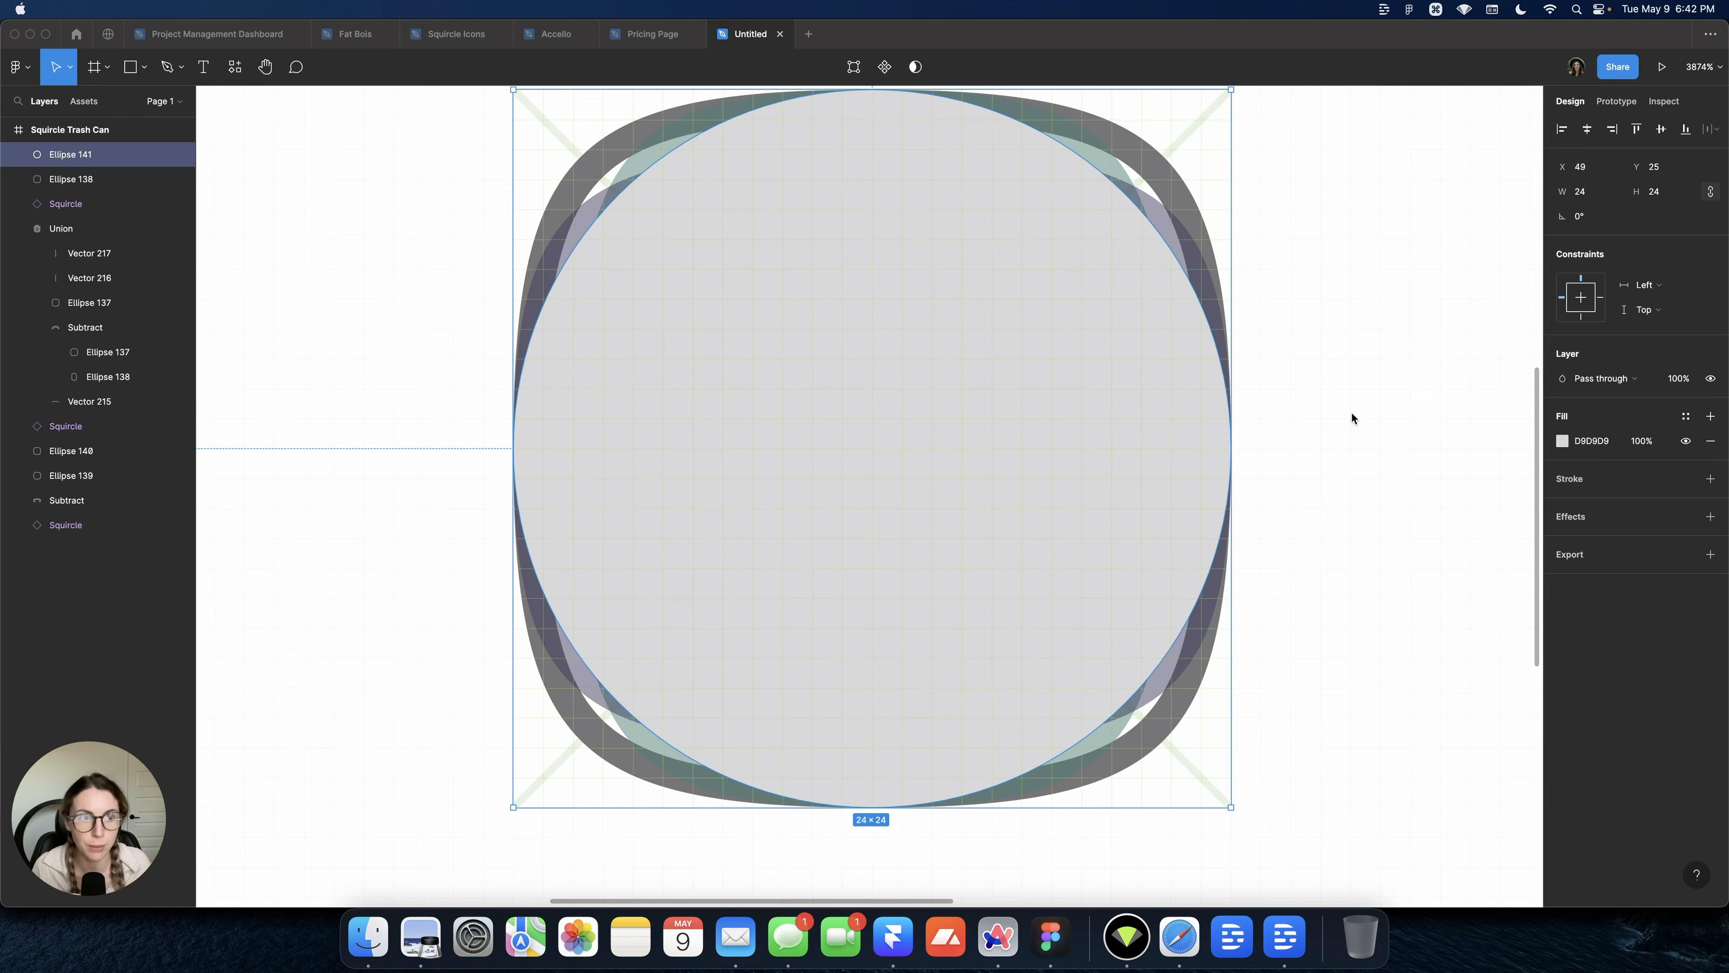
# Edit the circle's vector points, mirror angle and length on the right-hand point, and extend its handles vertically toward the squircle guide
pyautogui.press('Return')
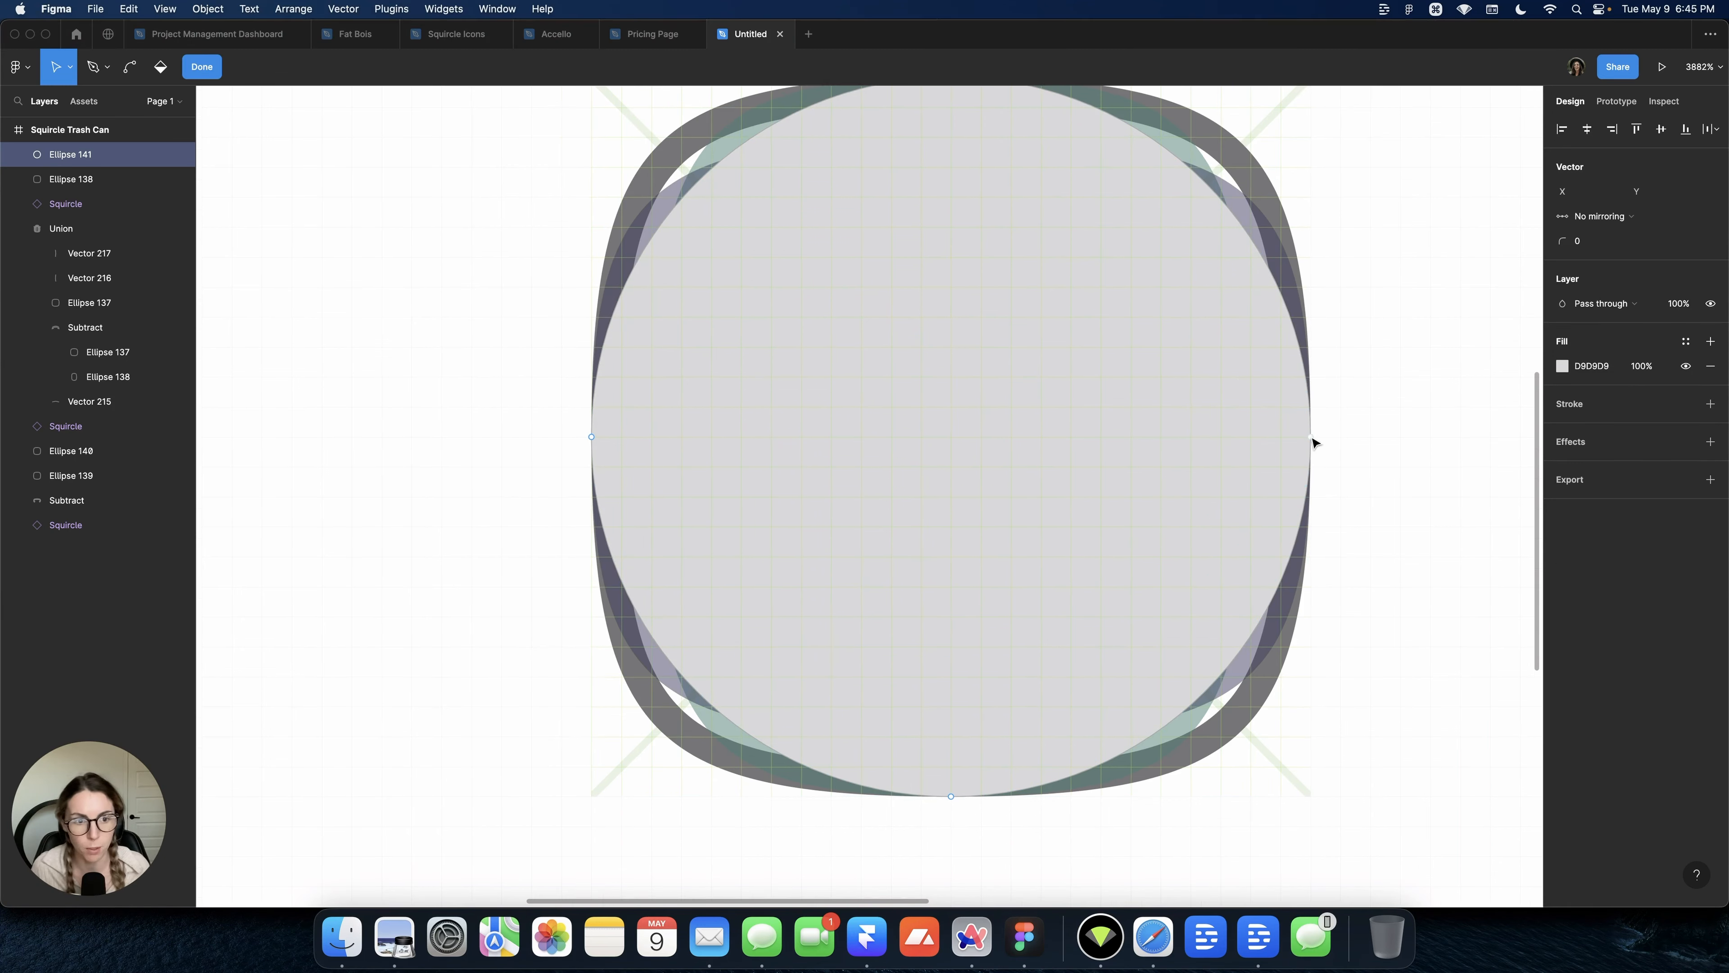
pyautogui.click(1312, 438)
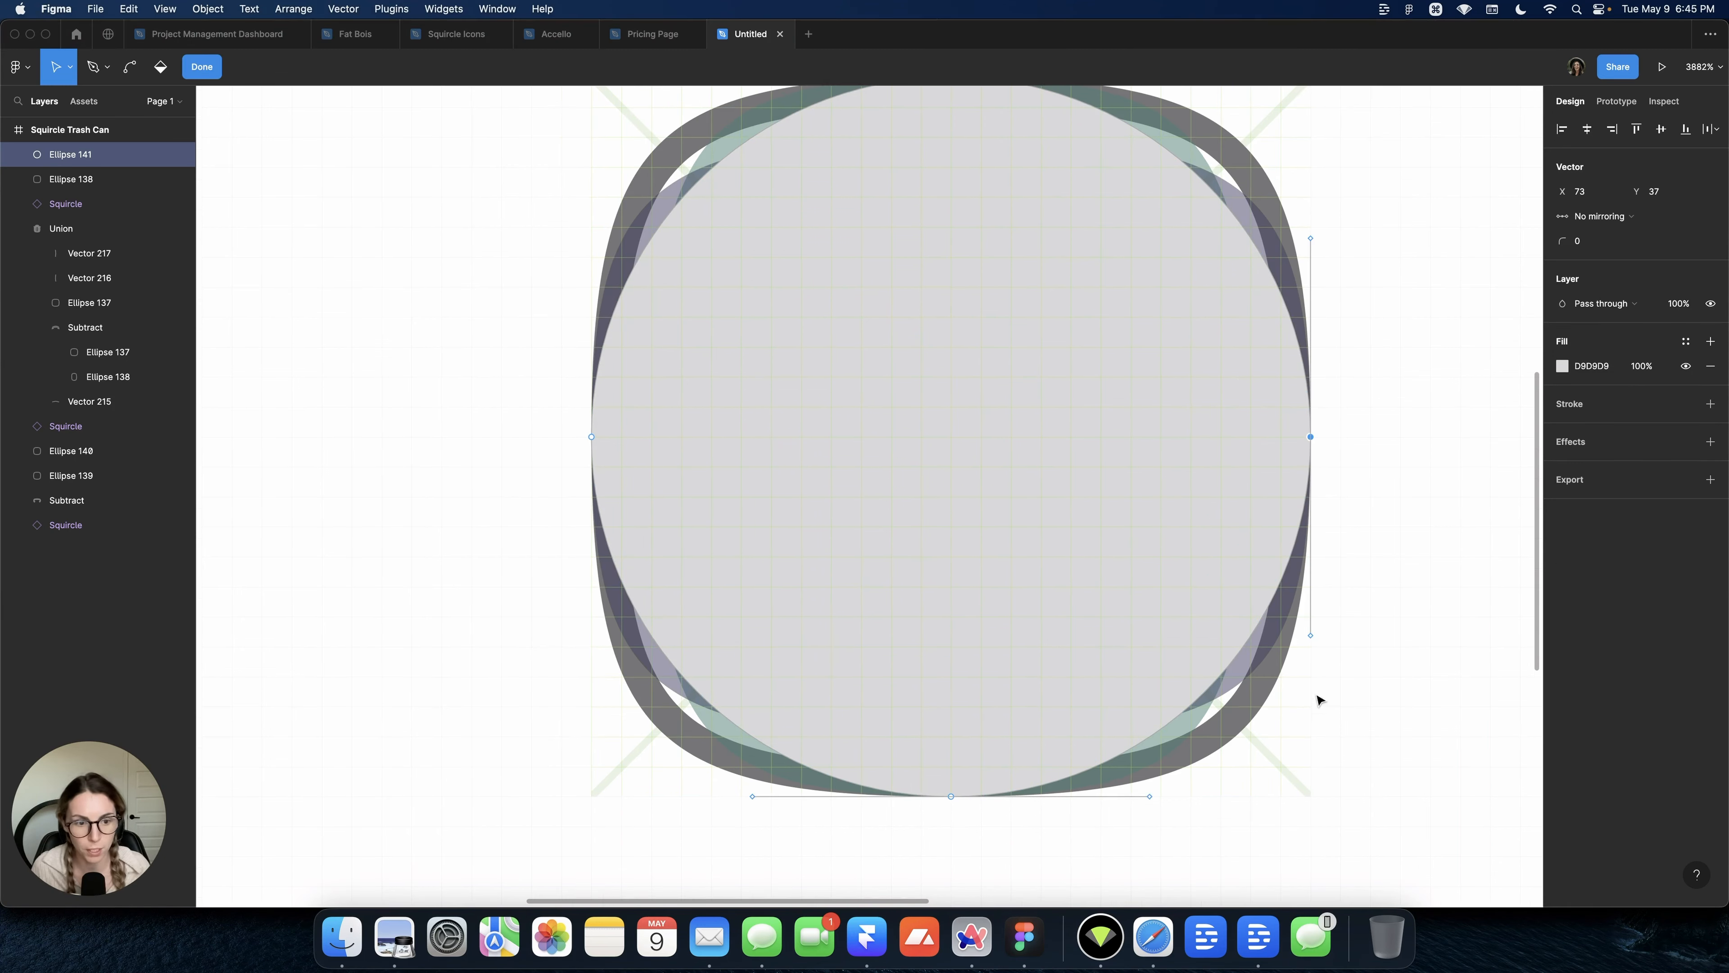
pyautogui.click(1312, 636)
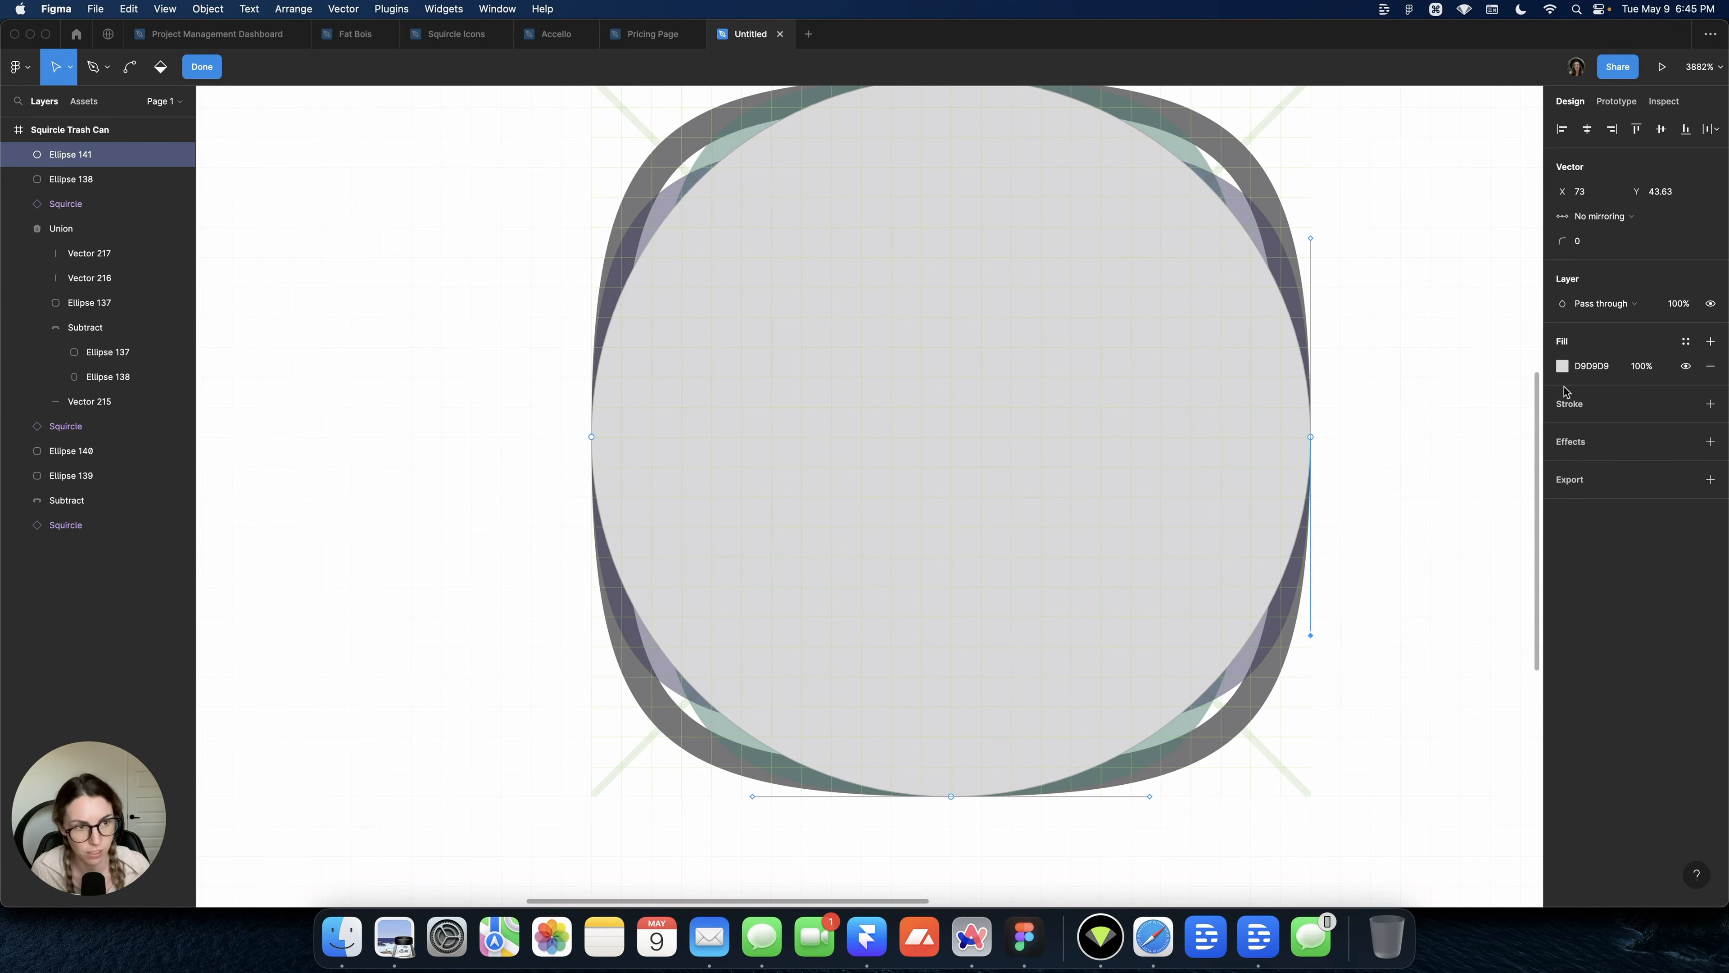
pyautogui.press('super')
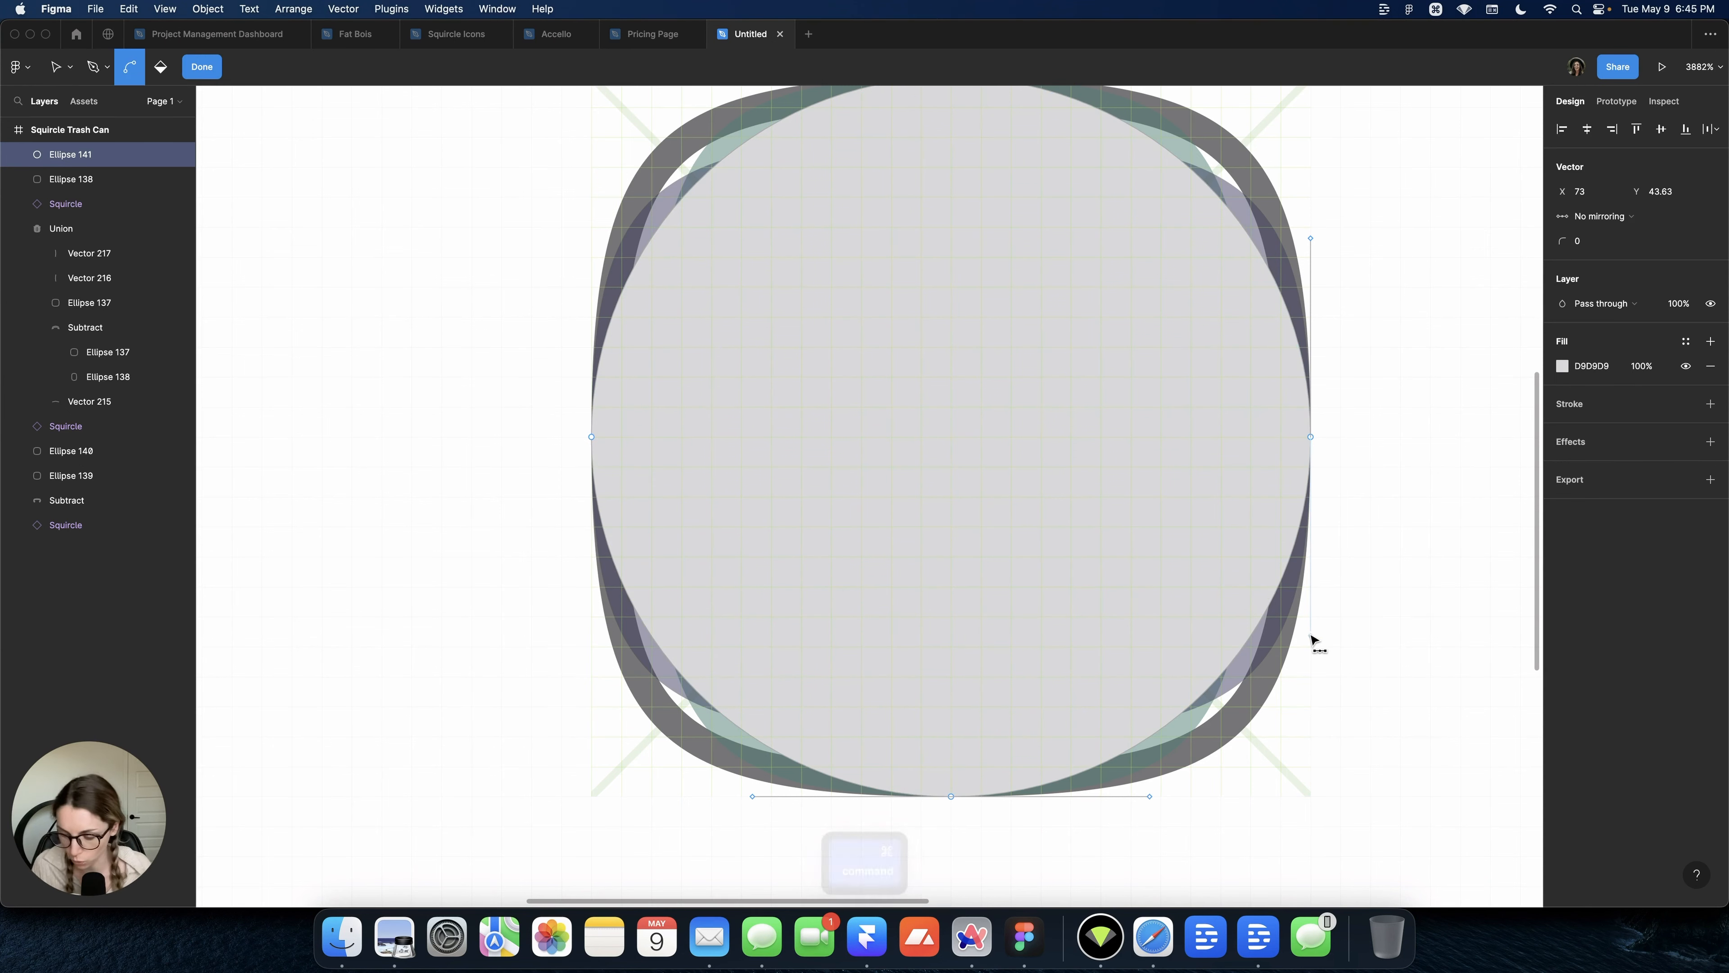
pyautogui.press('shift+super')
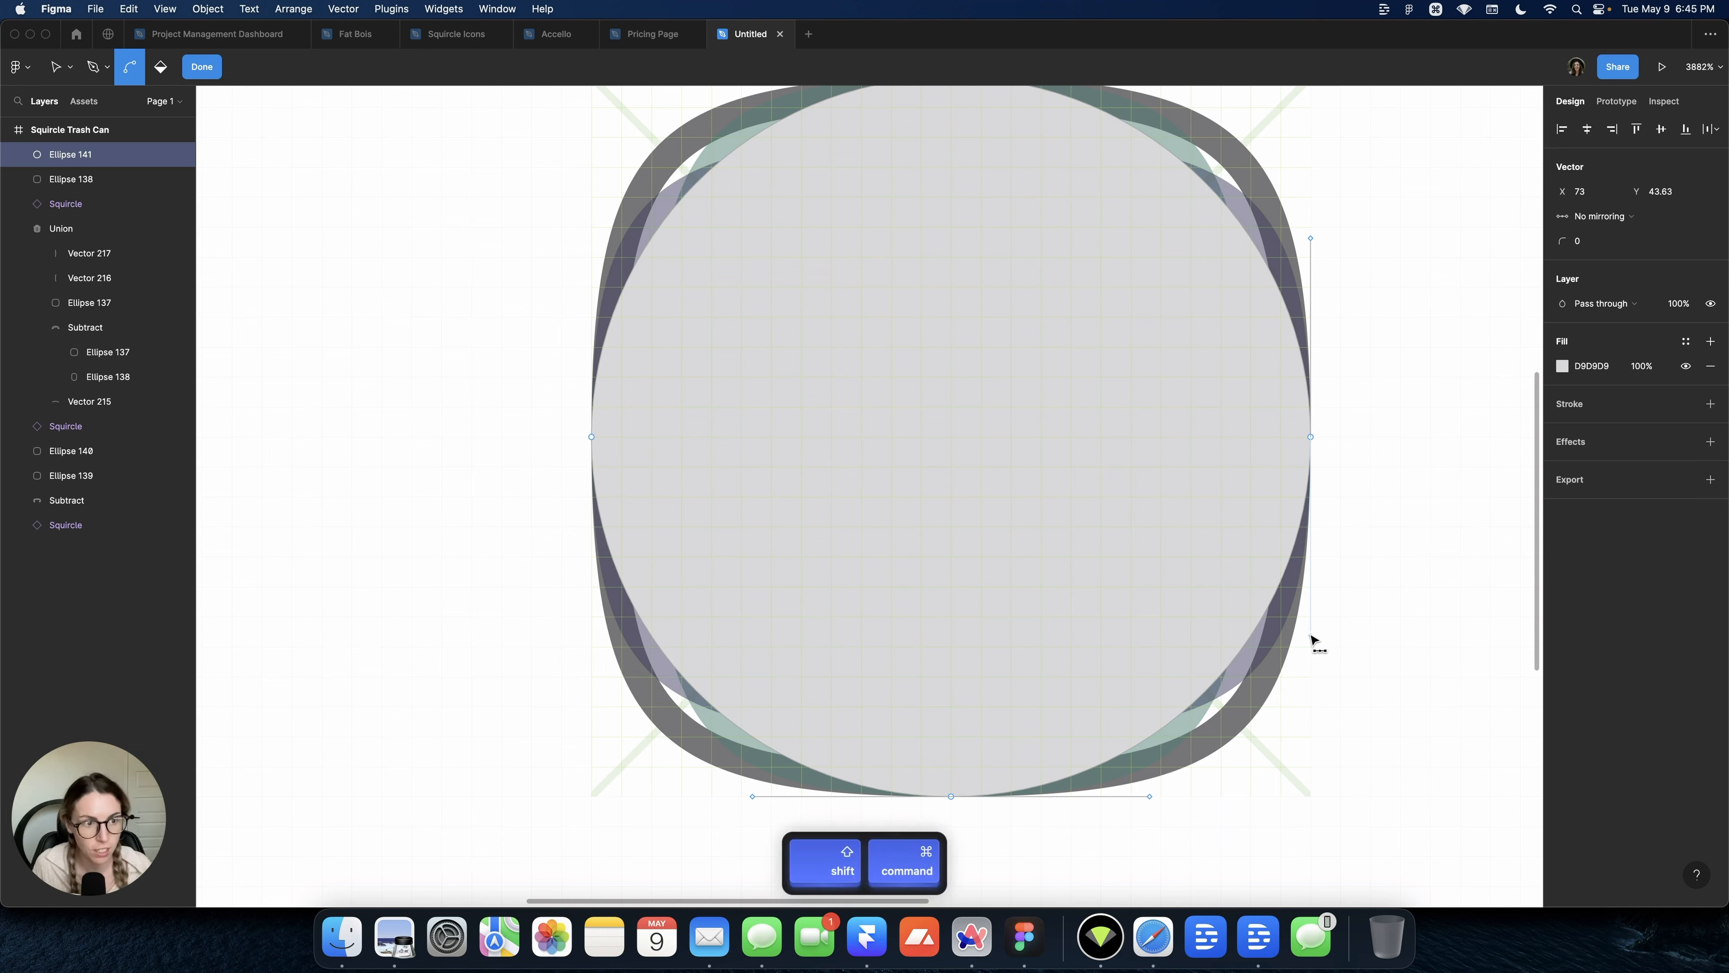
pyautogui.keyDown('shift'); pyautogui.keyDown('super'); pyautogui.click(1312, 637); pyautogui.keyUp('super'); pyautogui.keyUp('shift')
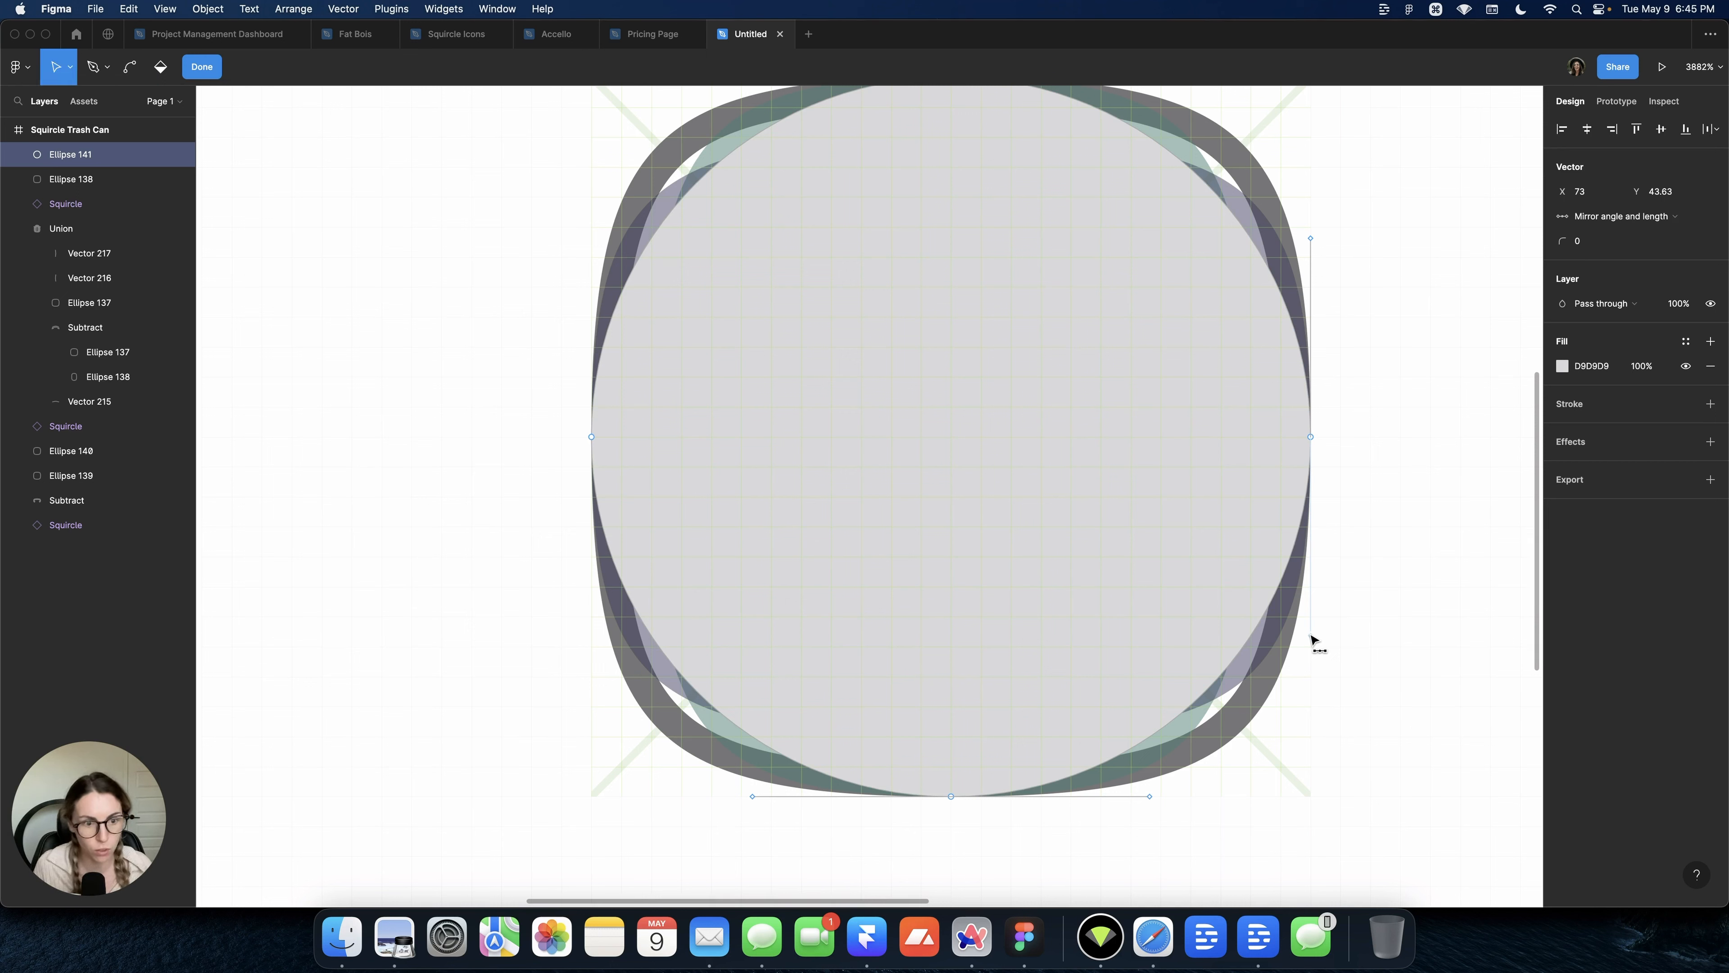
pyautogui.moveTo(1313, 640); pyautogui.dragTo(1319, 664)
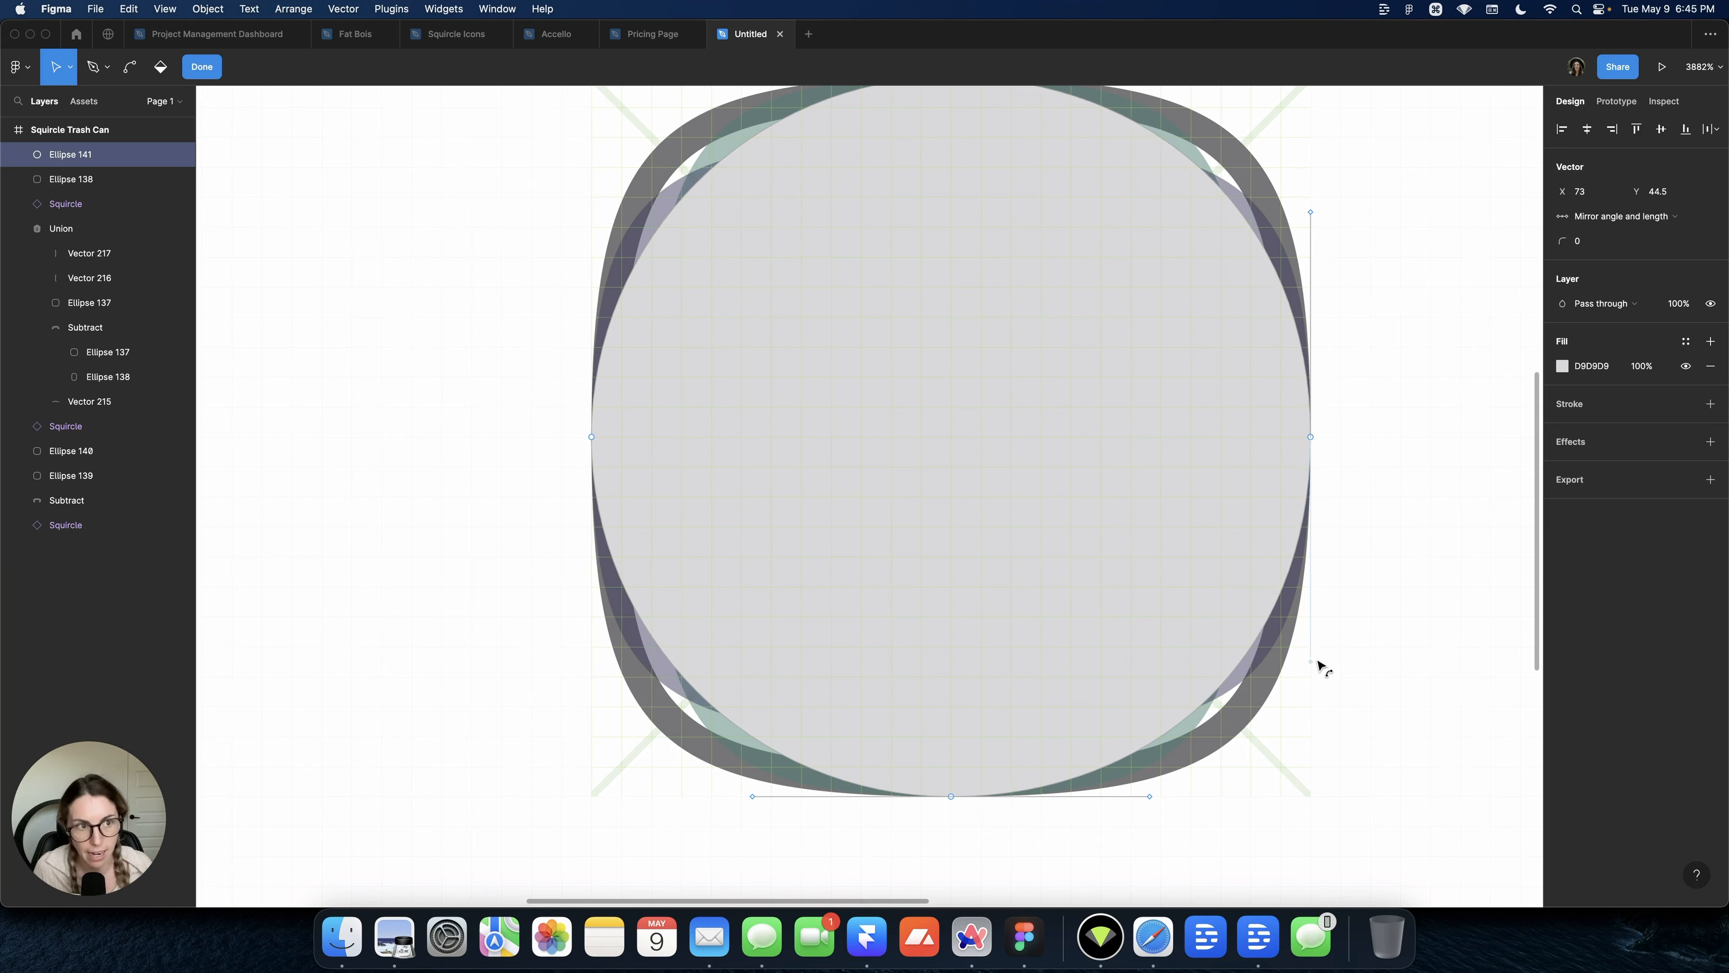
pyautogui.moveTo(1321, 666); pyautogui.dragTo(1320, 744)
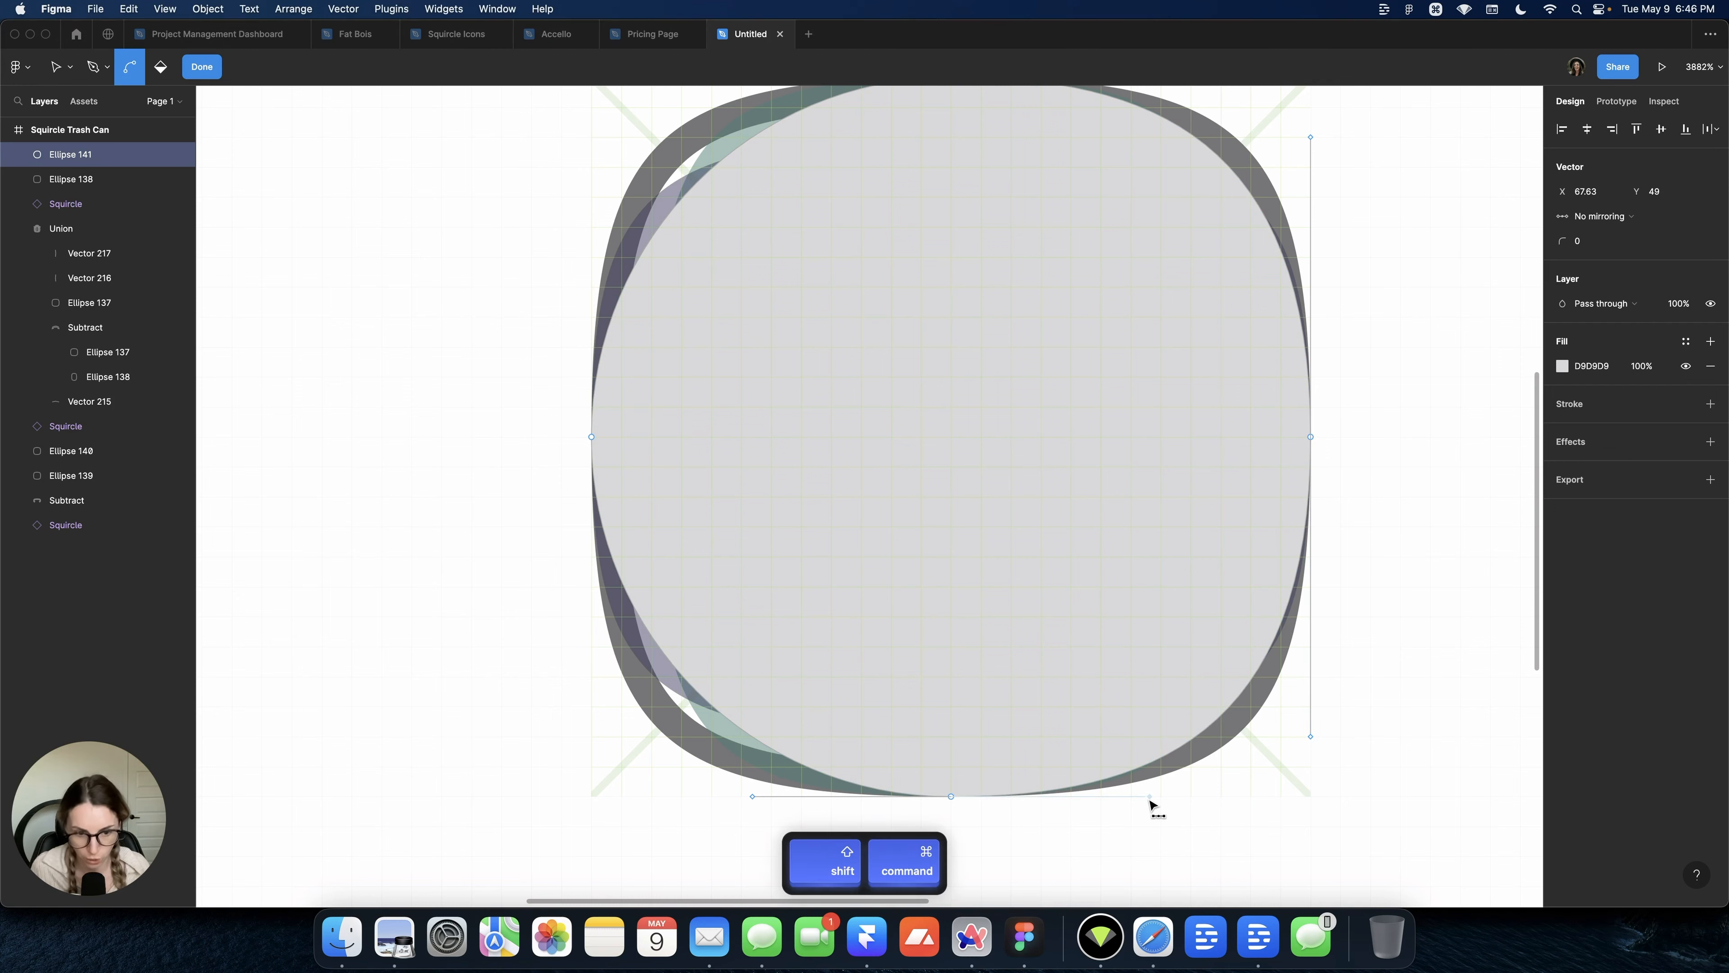
# Extend the bottom and left points' handles with mirrored angle and length, ending the bottom point's right handle at X 71
pyautogui.moveTo(1149, 798); pyautogui.dragTo(1246, 811)
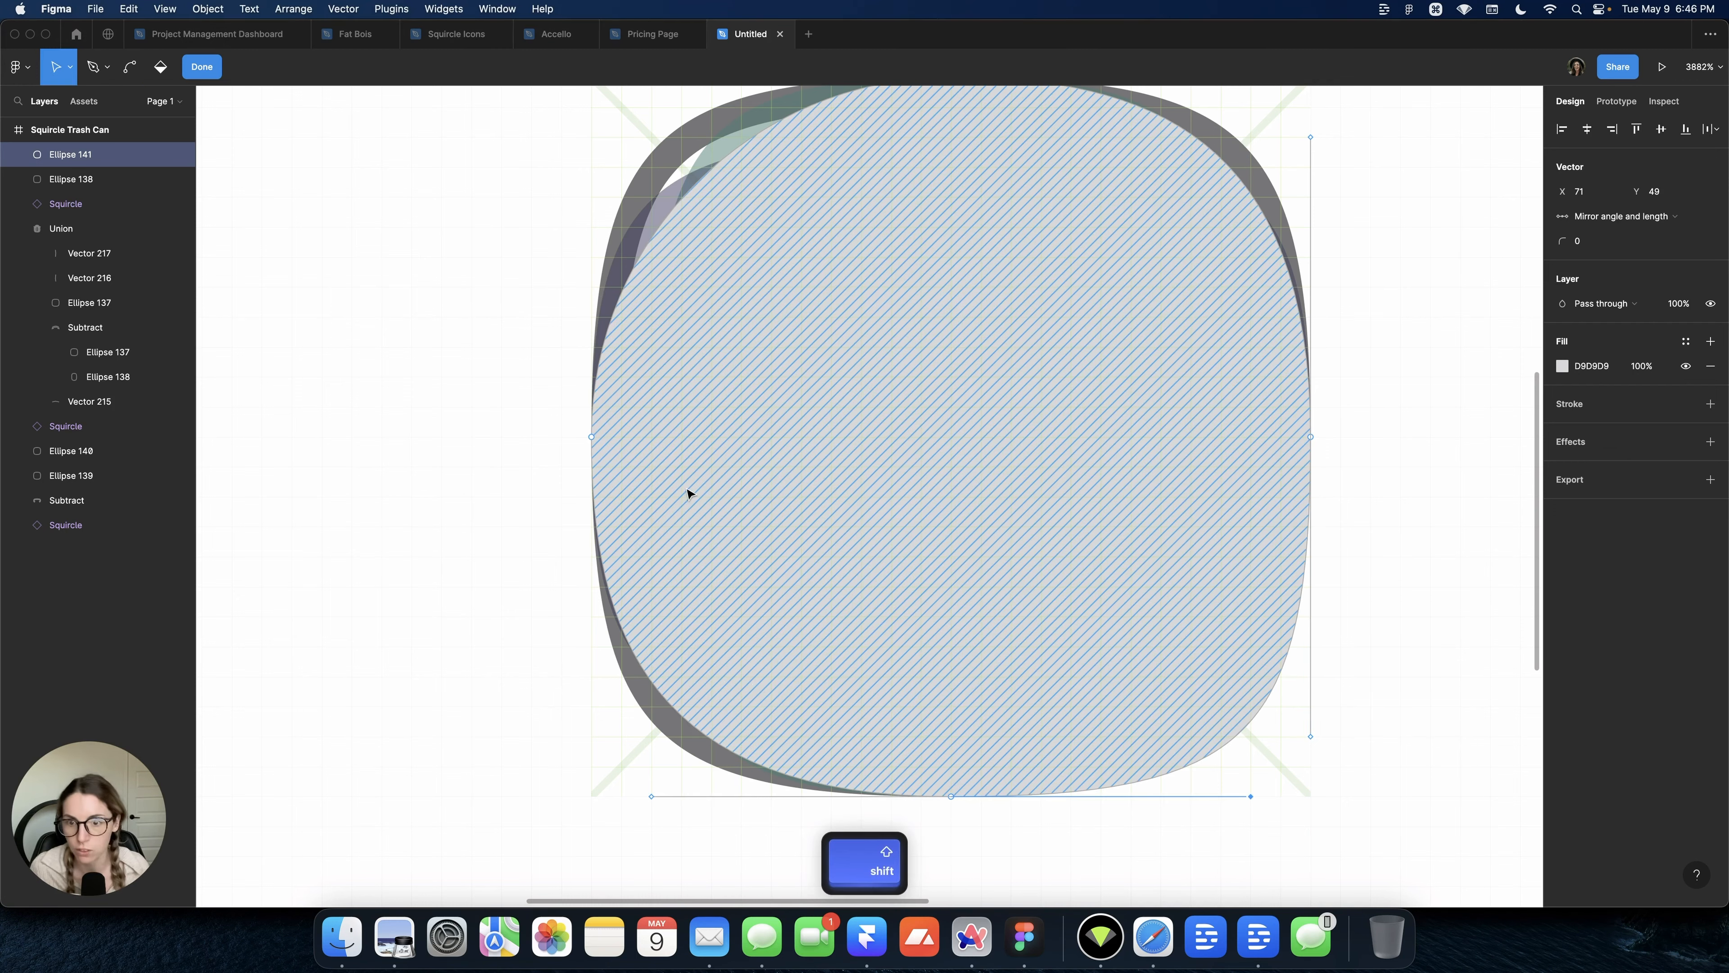
pyautogui.click(592, 436)
pyautogui.moveTo(592, 635); pyautogui.dragTo(592, 736)
# Extend the top point's mirrored handles horizontally, ending the right one at X 71, and finish editing the squircle shape
pyautogui.scroll(4, 681, 504)
pyautogui.click(951, 325)
pyautogui.moveTo(1149, 325); pyautogui.dragTo(1262, 344)
pyautogui.scroll(-4, 1293, 347)
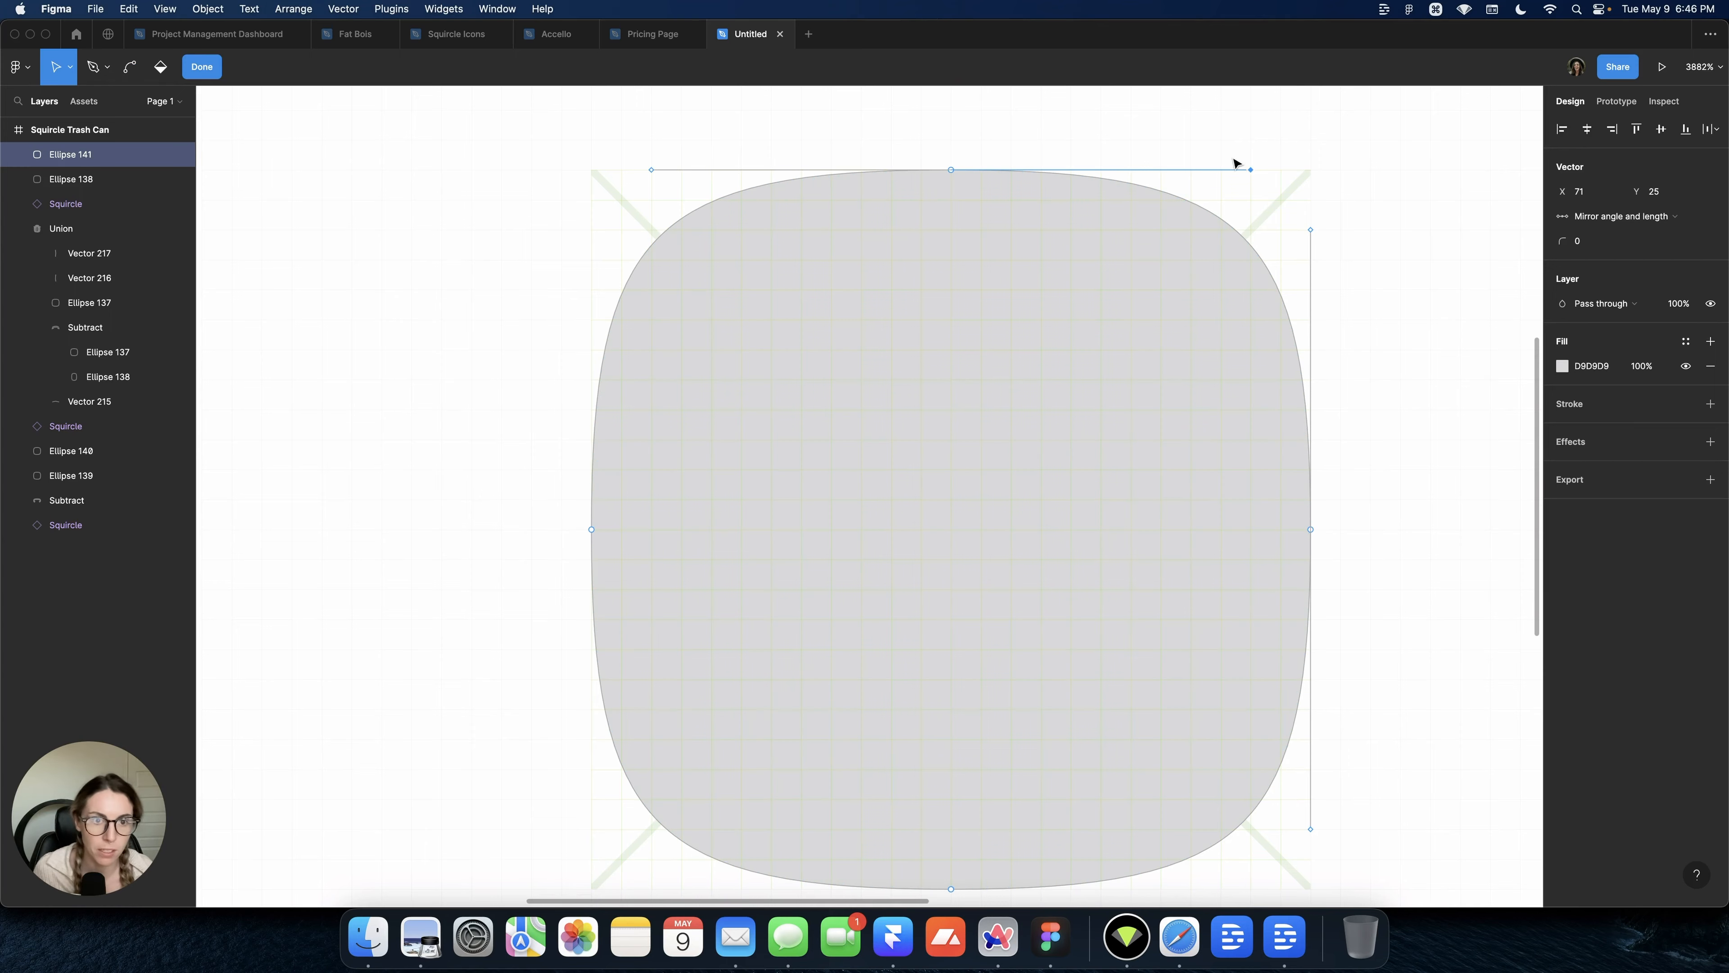
pyautogui.click(592, 529)
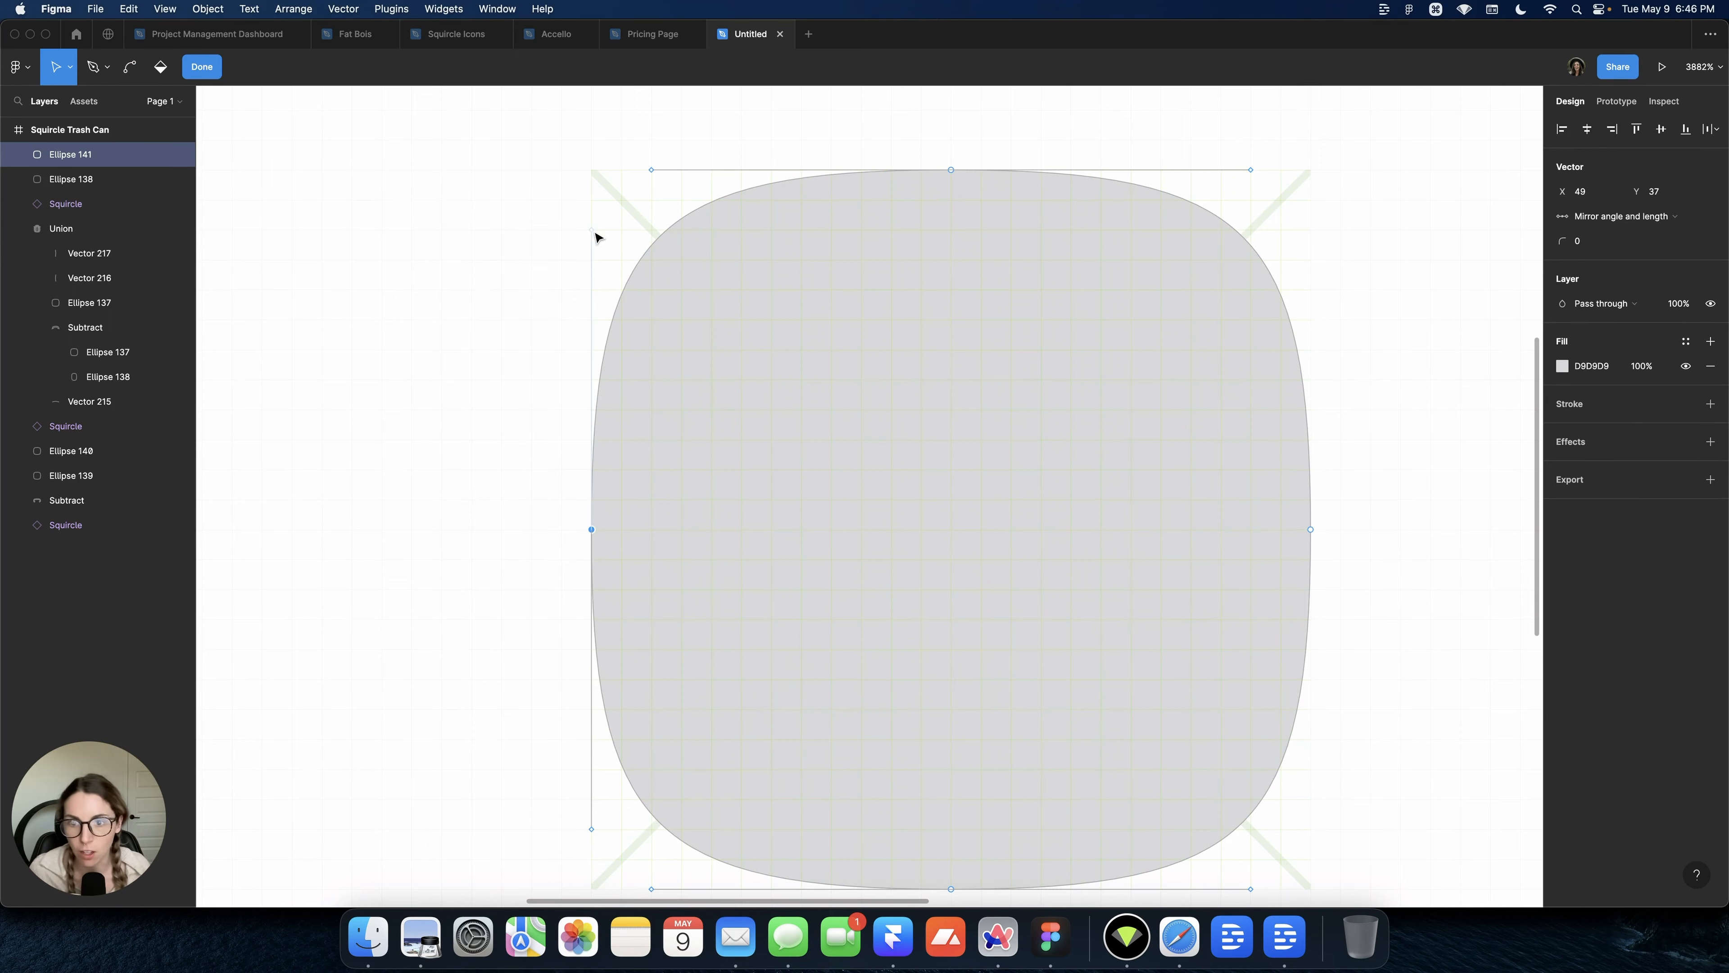
pyautogui.scroll(-3, 574, 661)
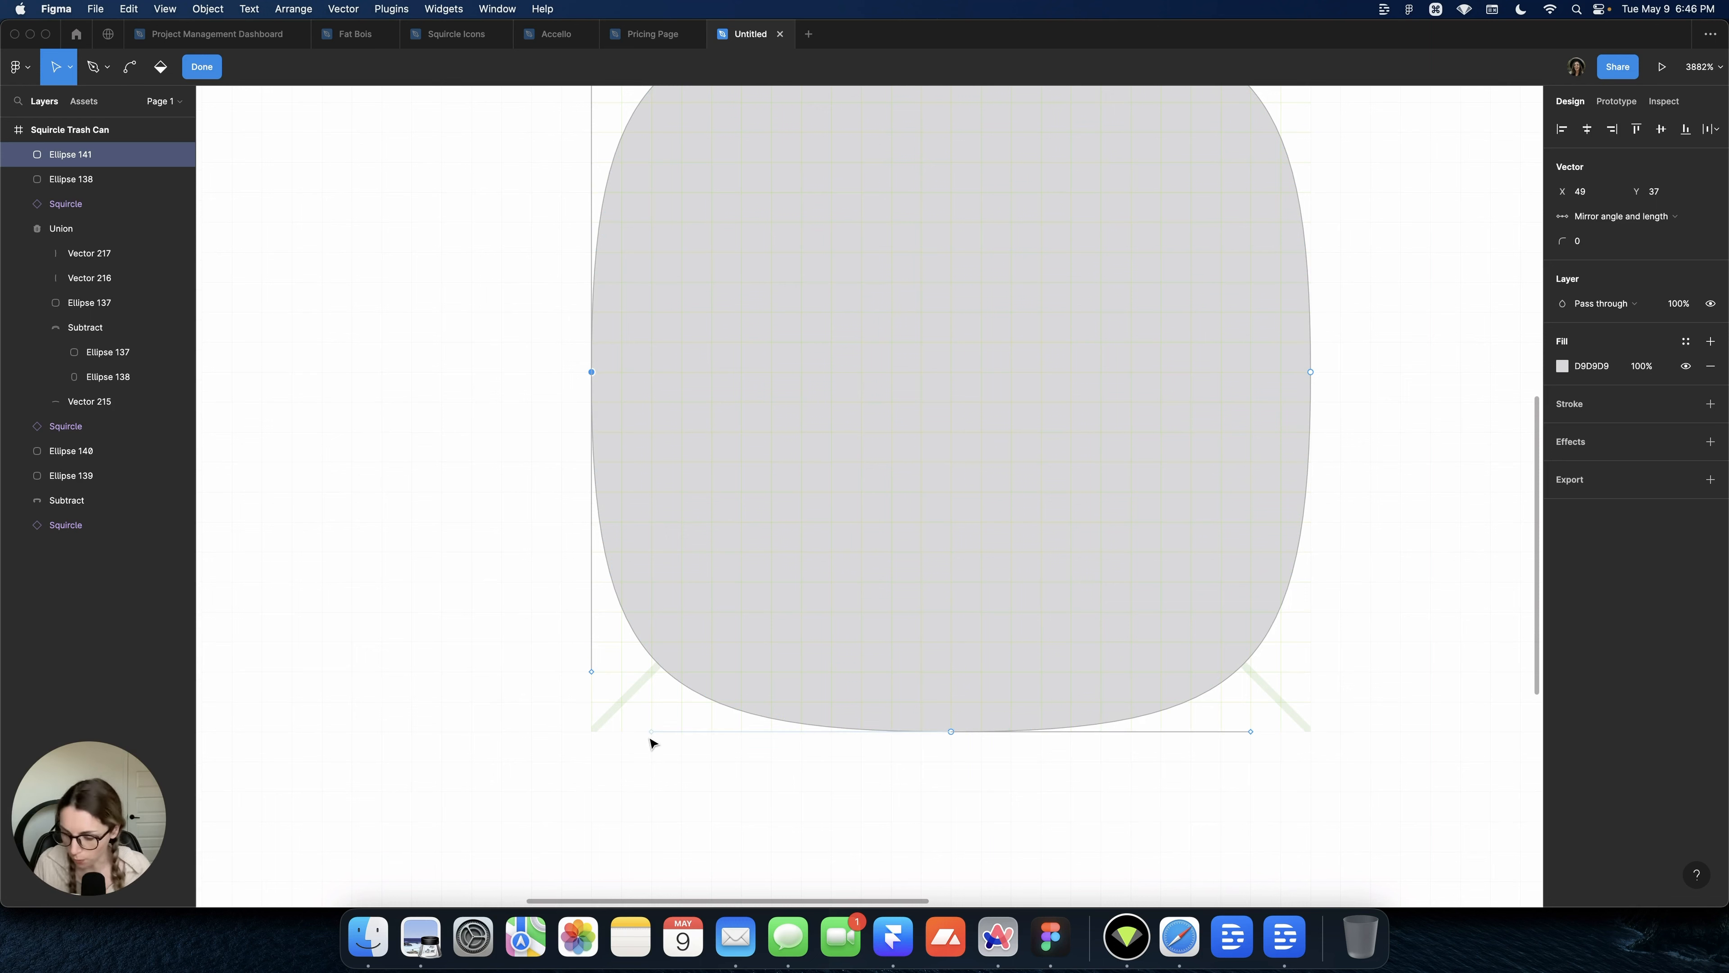
pyautogui.press('super')
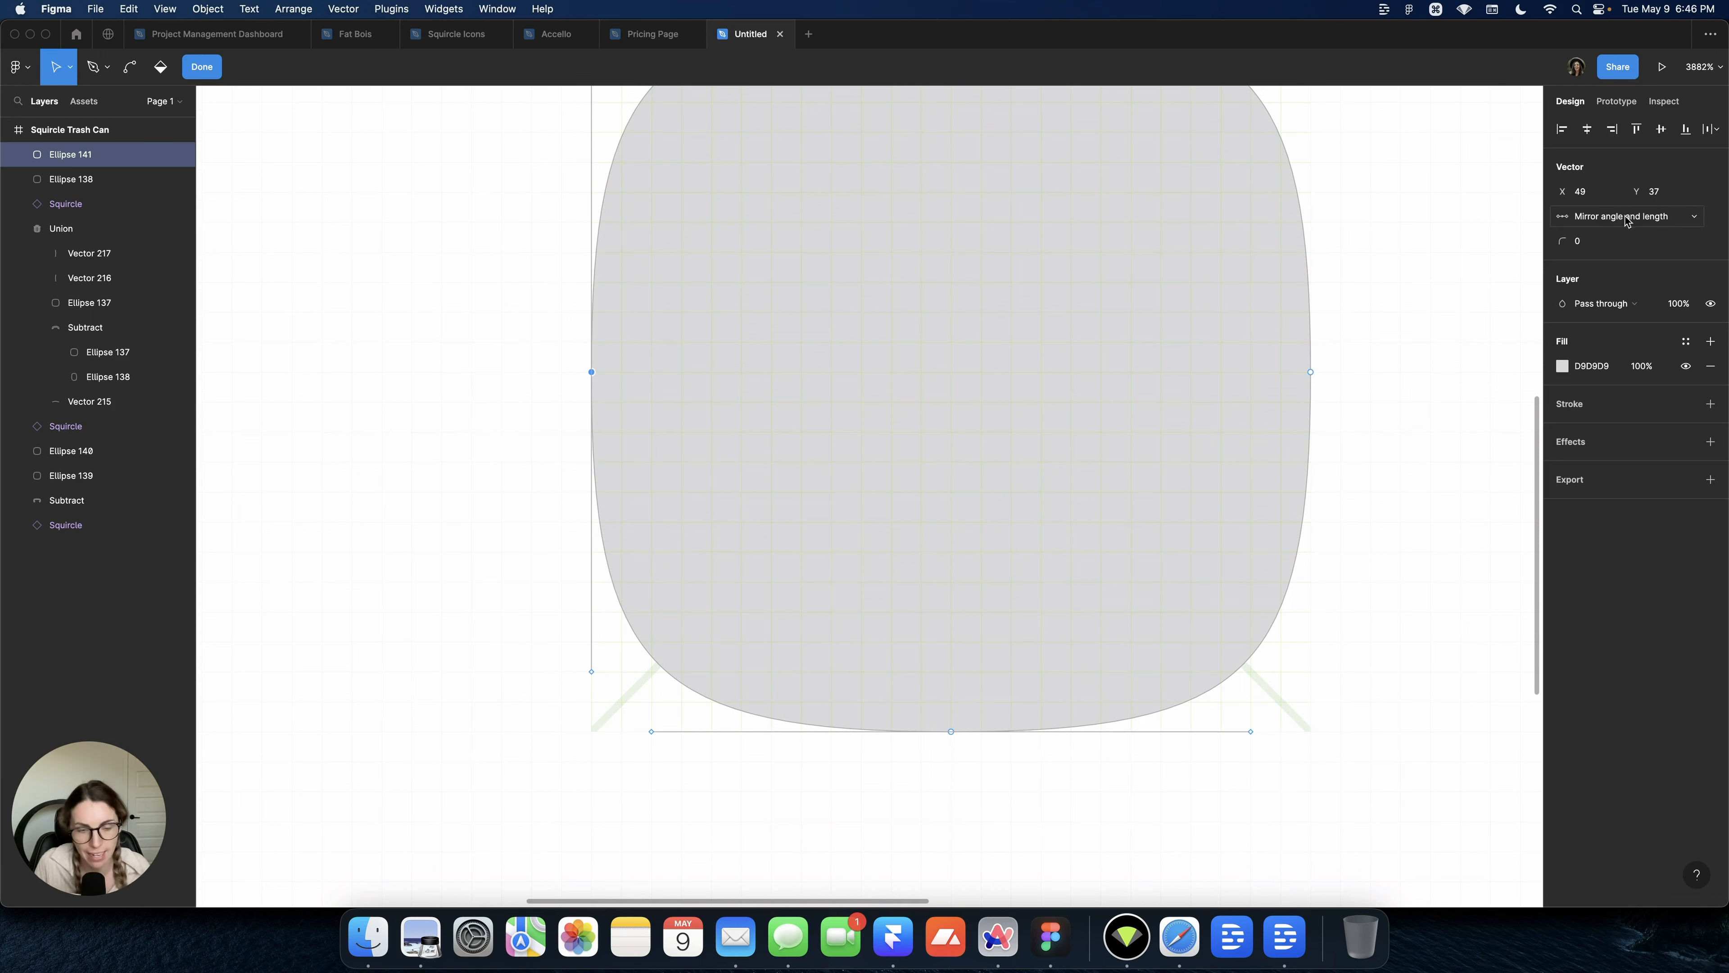
pyautogui.scroll(1, 1414, 271)
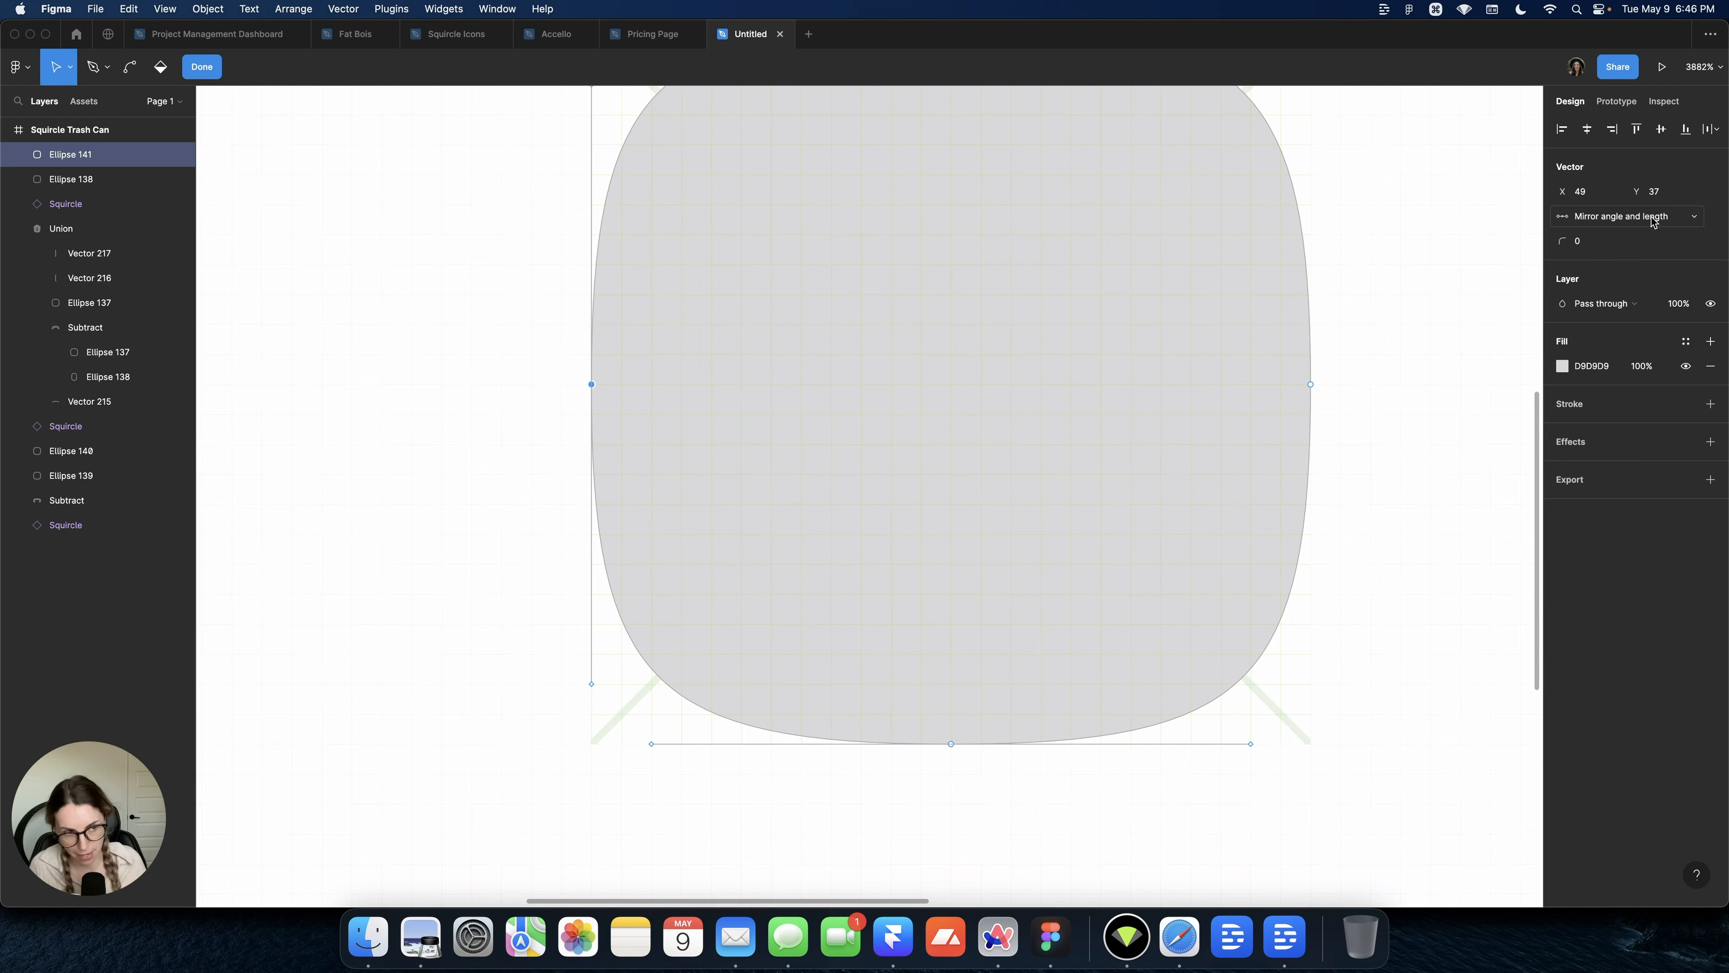
pyautogui.press('Escape')
pyautogui.scroll(3, 1301, 324)
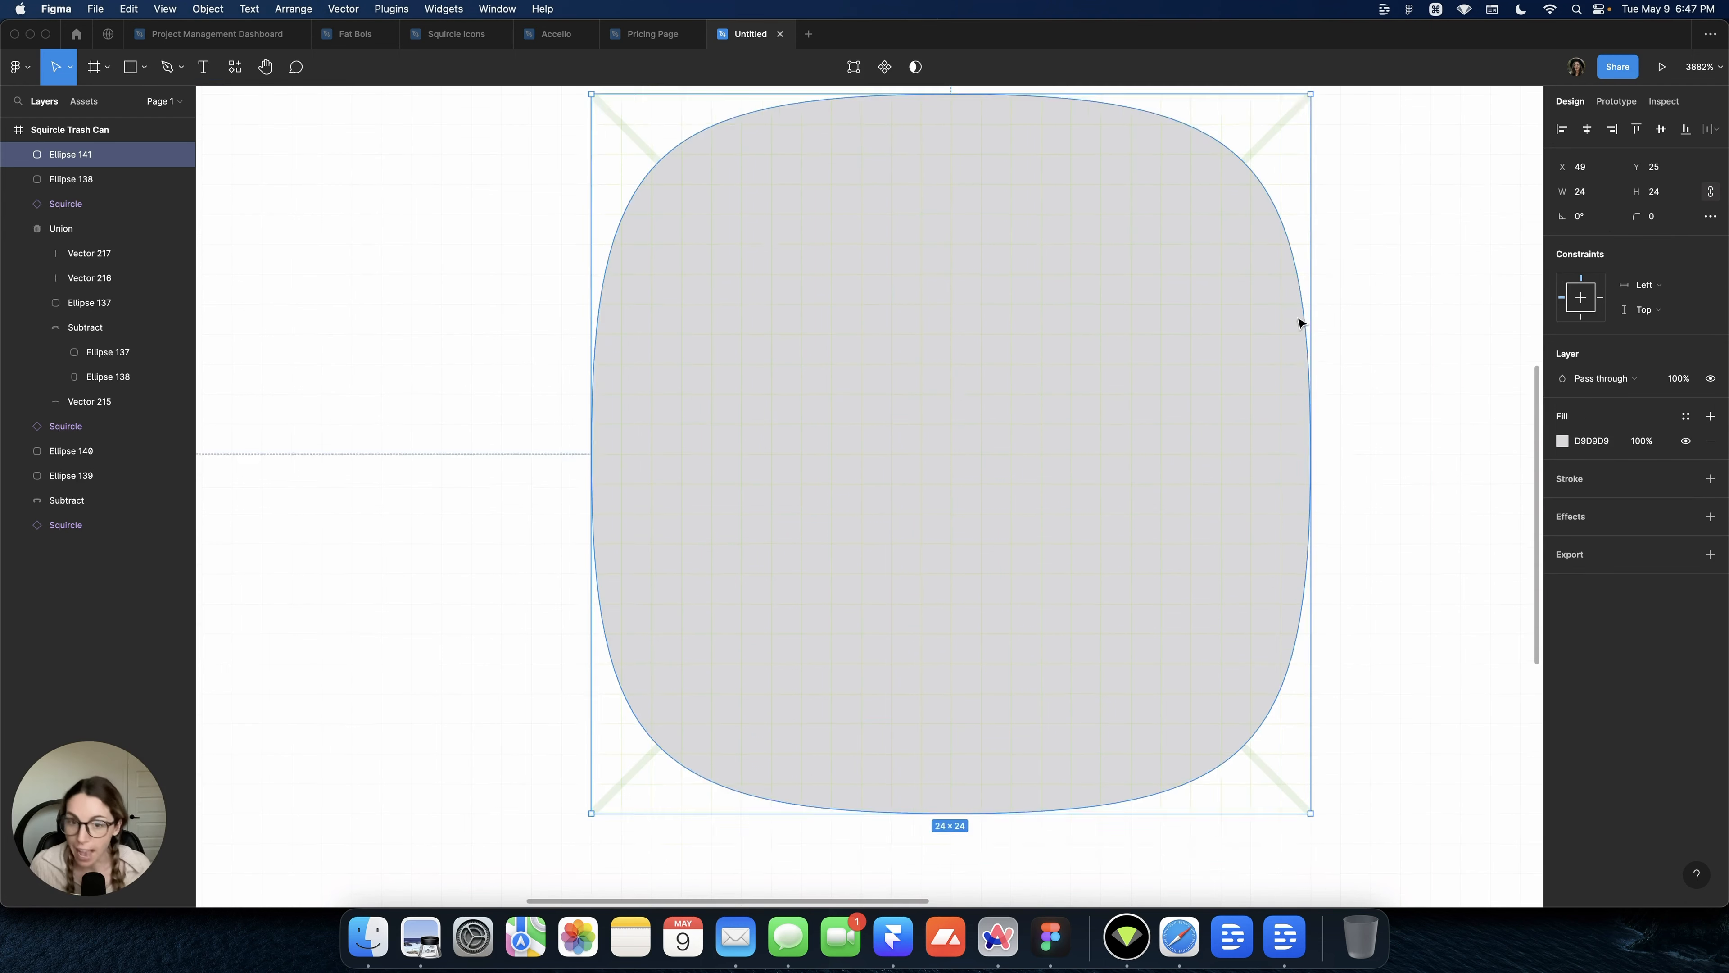
pyautogui.scroll(-1, 1301, 323)
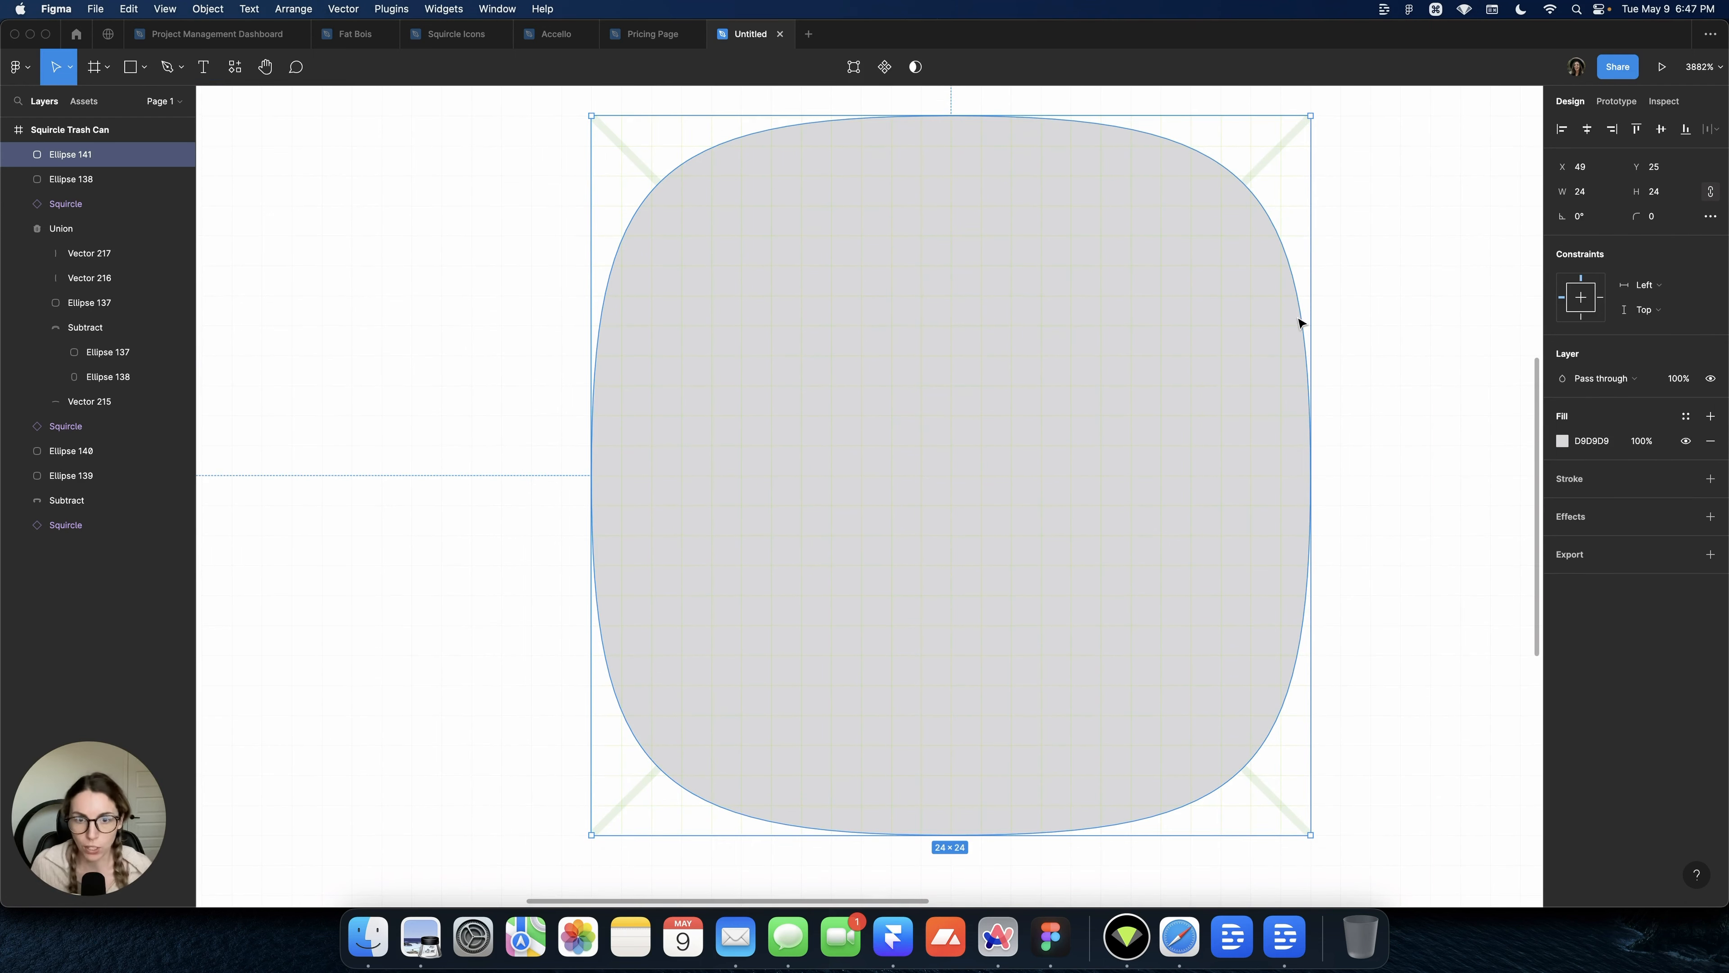
# Swap the squircle's fill for an inside stroke with a weight of 2 and the colour 000000
pyautogui.hotkey('shift', 'x')
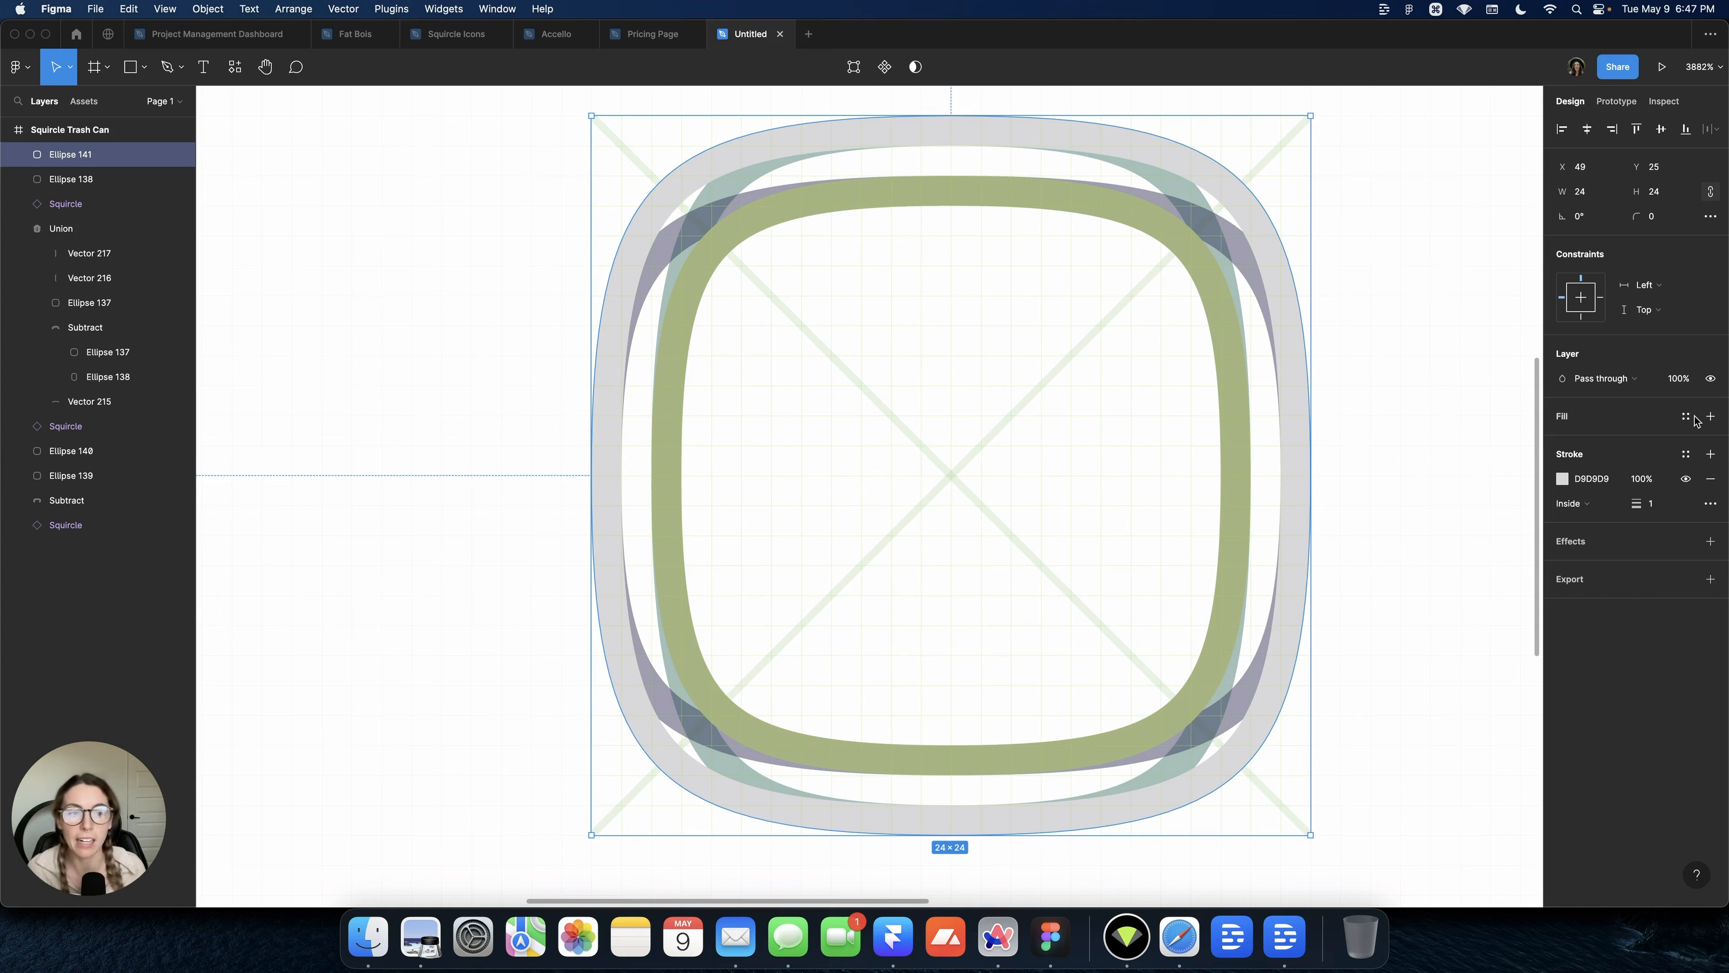
pyautogui.click(1663, 507)
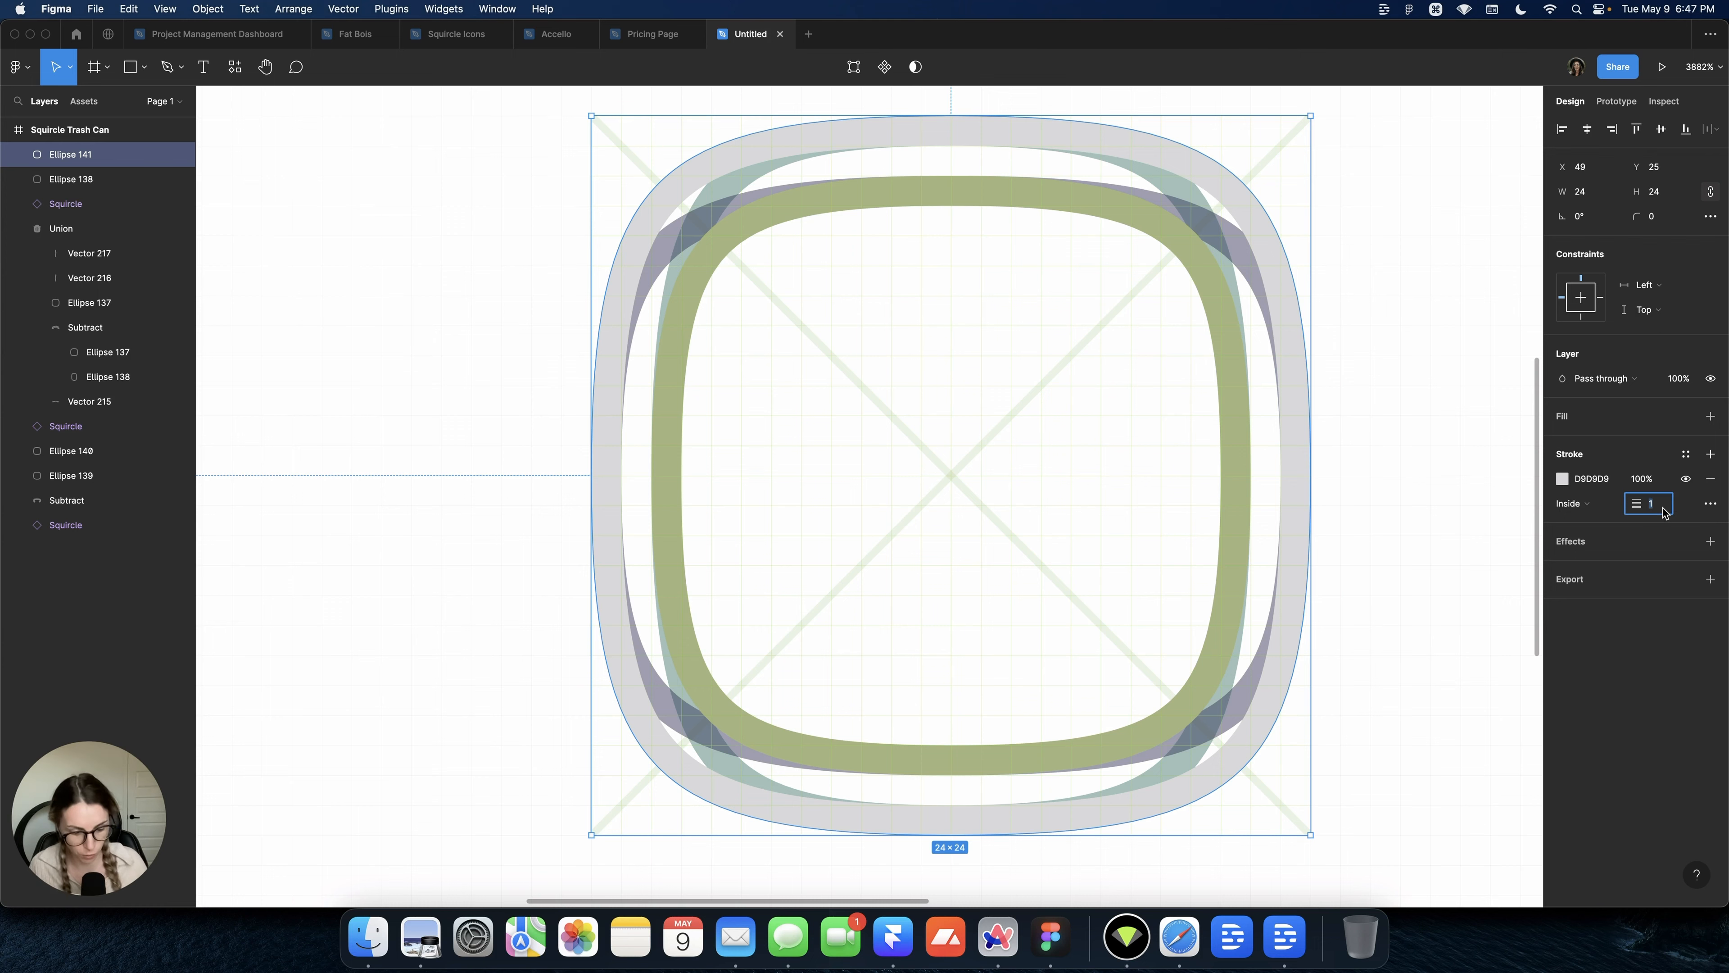
pyautogui.write('2')
pyautogui.press('Return')
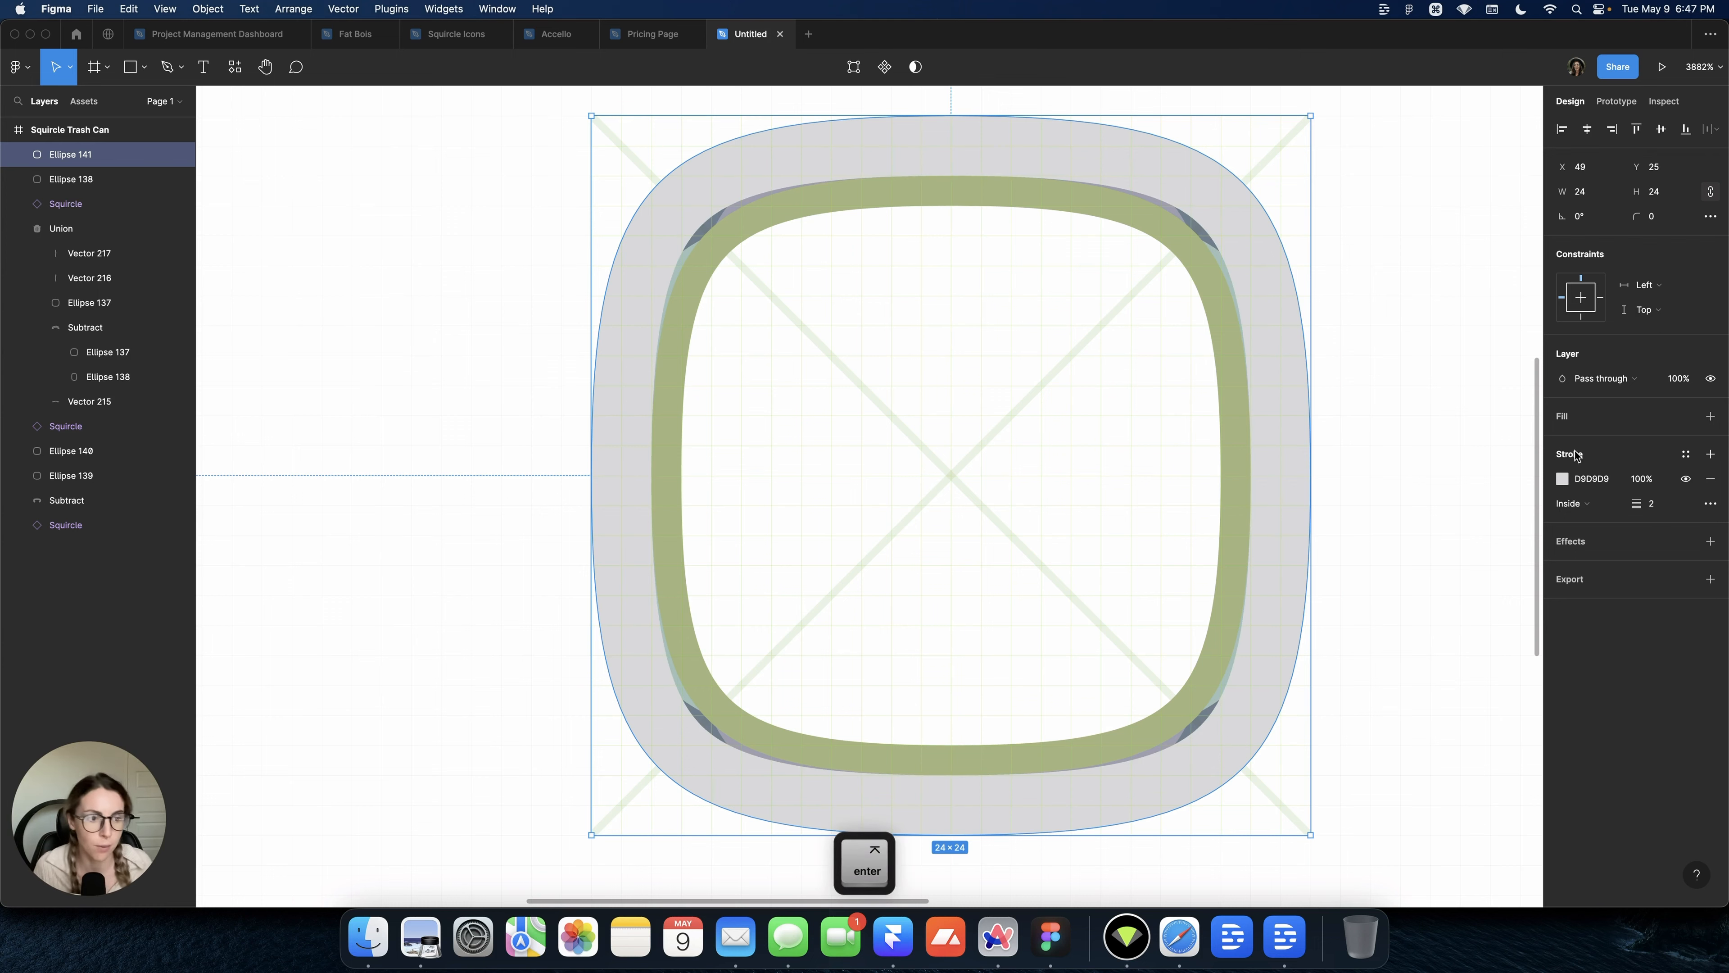
pyautogui.click(1562, 478)
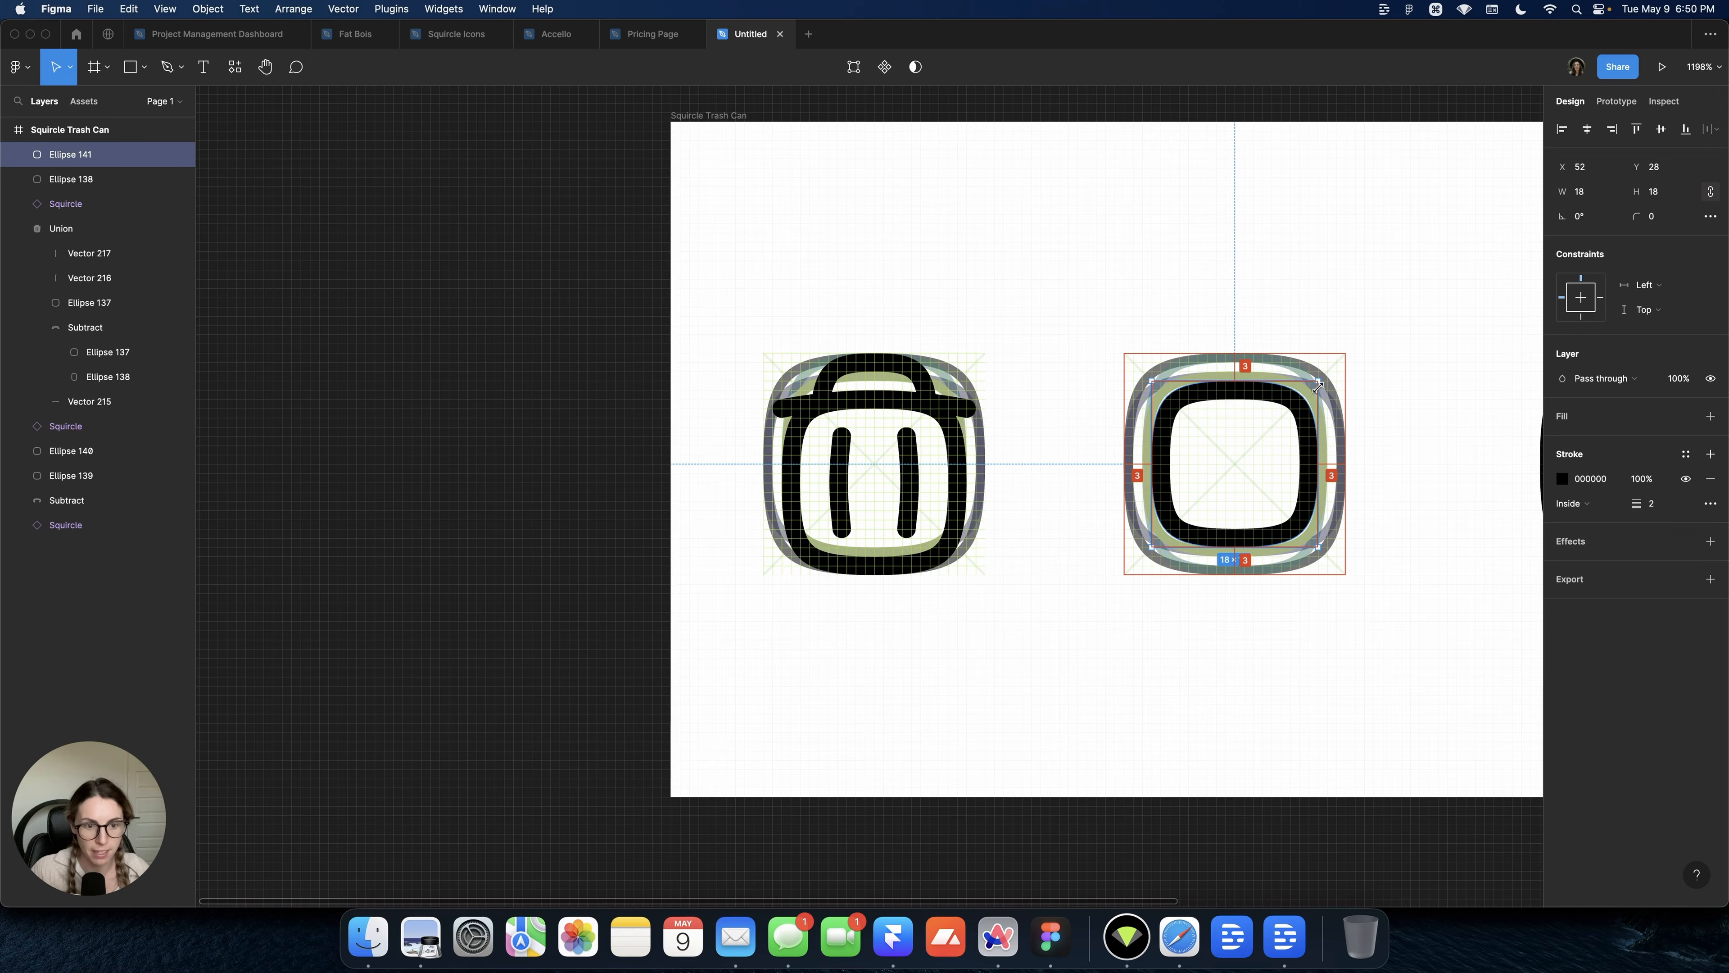
# Resize and position the black squircle inside the middle grid so its bottom edge meets the grid's bottom edge
pyautogui.moveTo(1304, 410); pyautogui.dragTo(1305, 429)
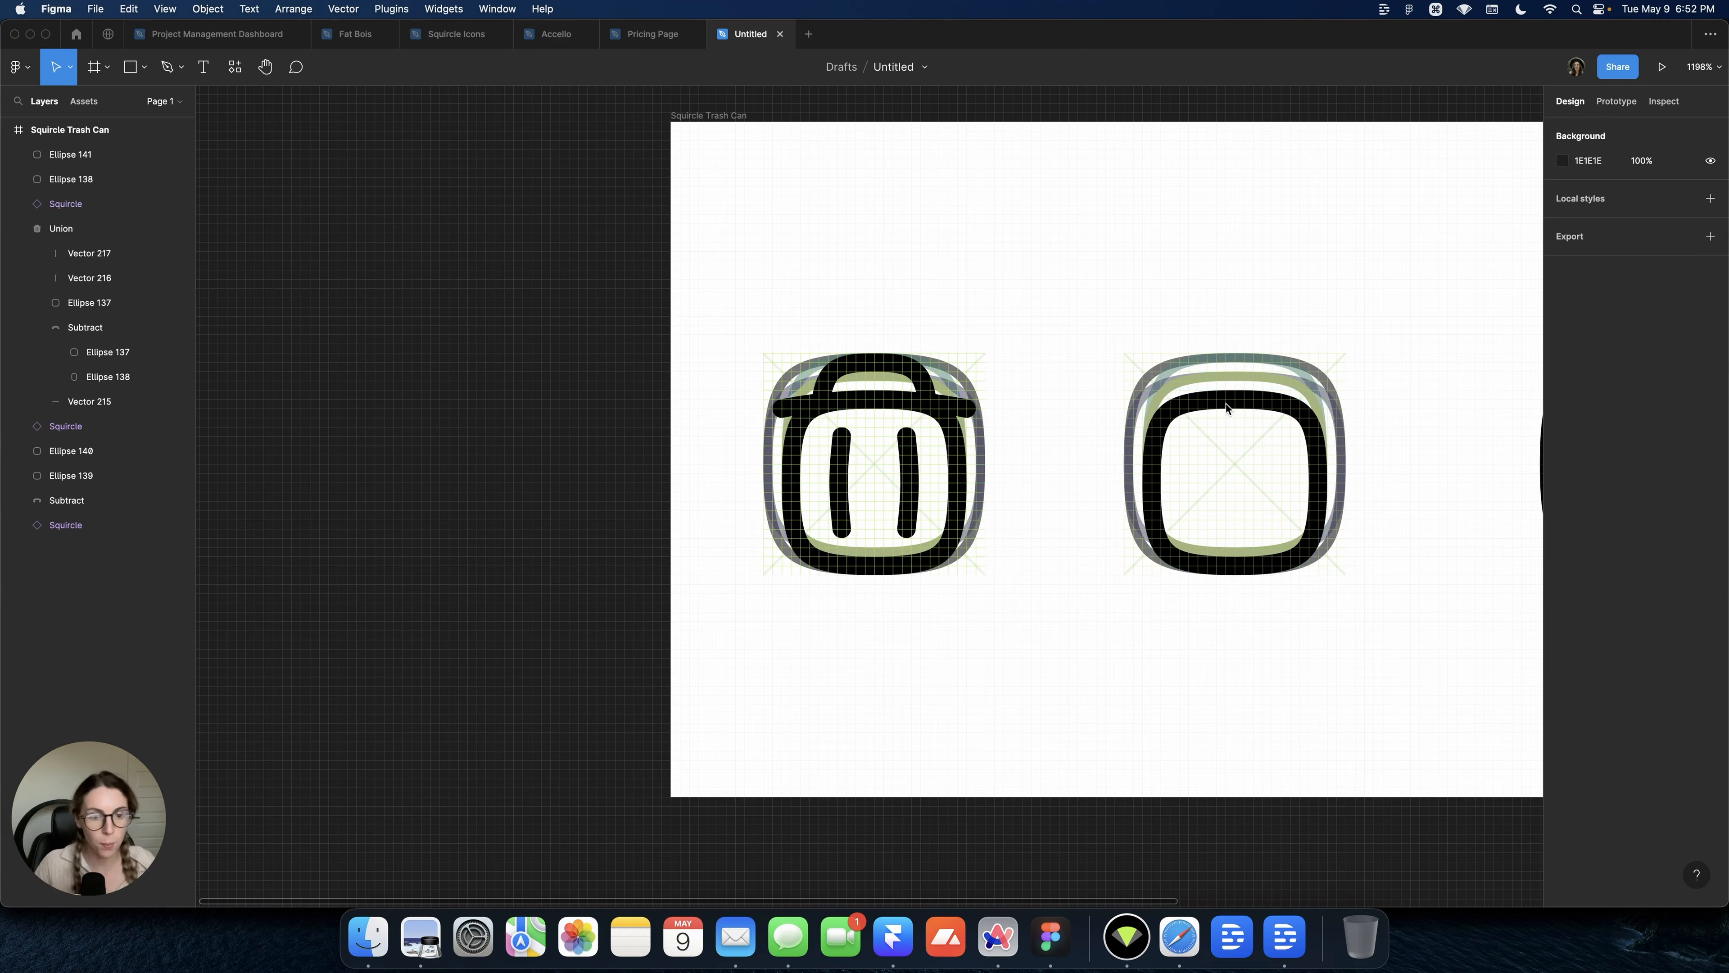
pyautogui.click(1274, 403)
pyautogui.click(1336, 316)
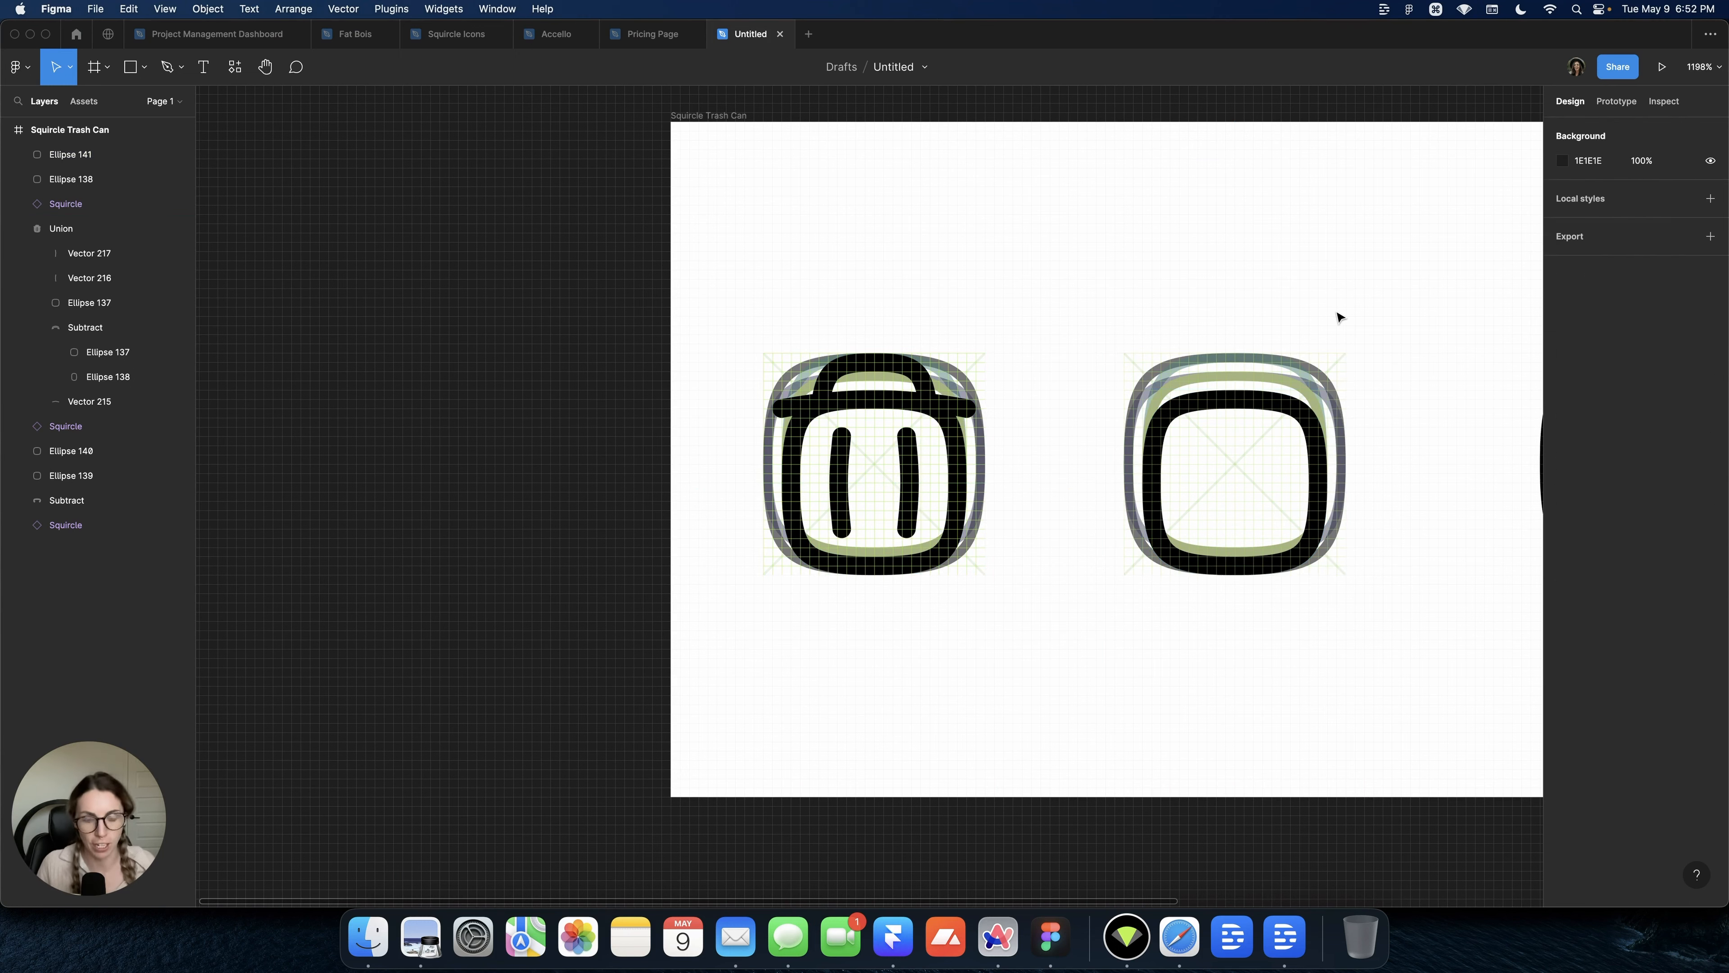
# Draw a 20-wide horizontal line with the Pen tool at Y 31 across the can's upper edge, with round end caps
pyautogui.scroll(-1, 1002, 368)
pyautogui.click(973, 399)
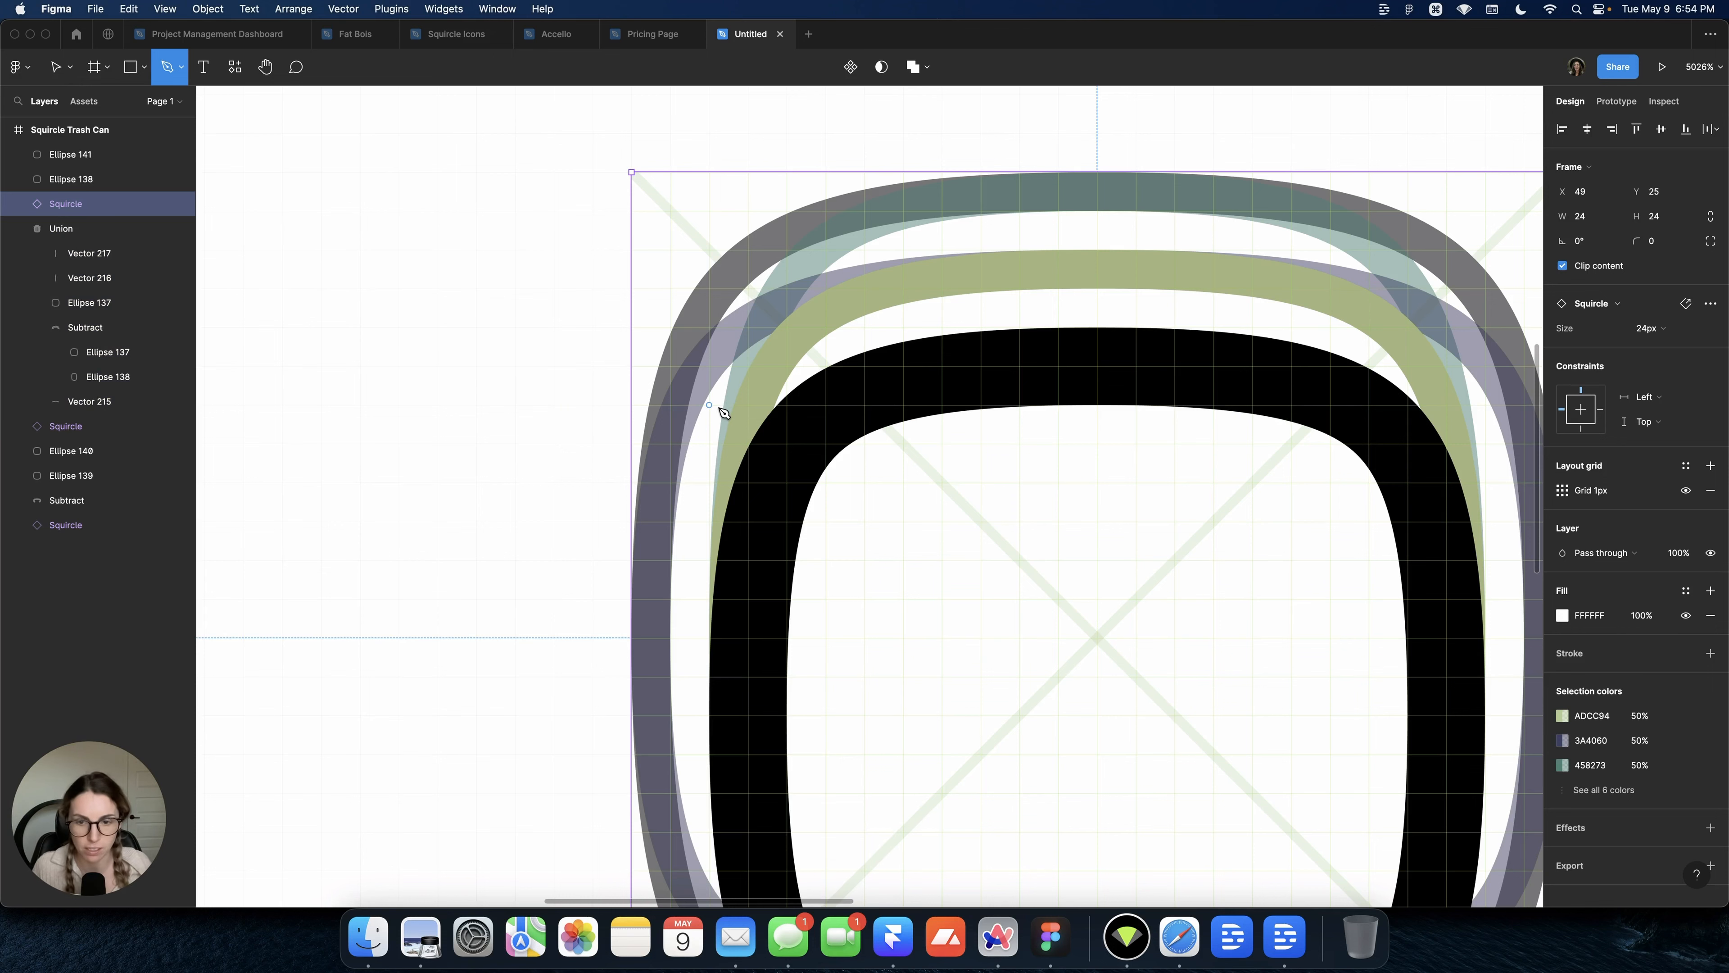
pyautogui.click(709, 405)
pyautogui.hscroll(5, 749, 402)
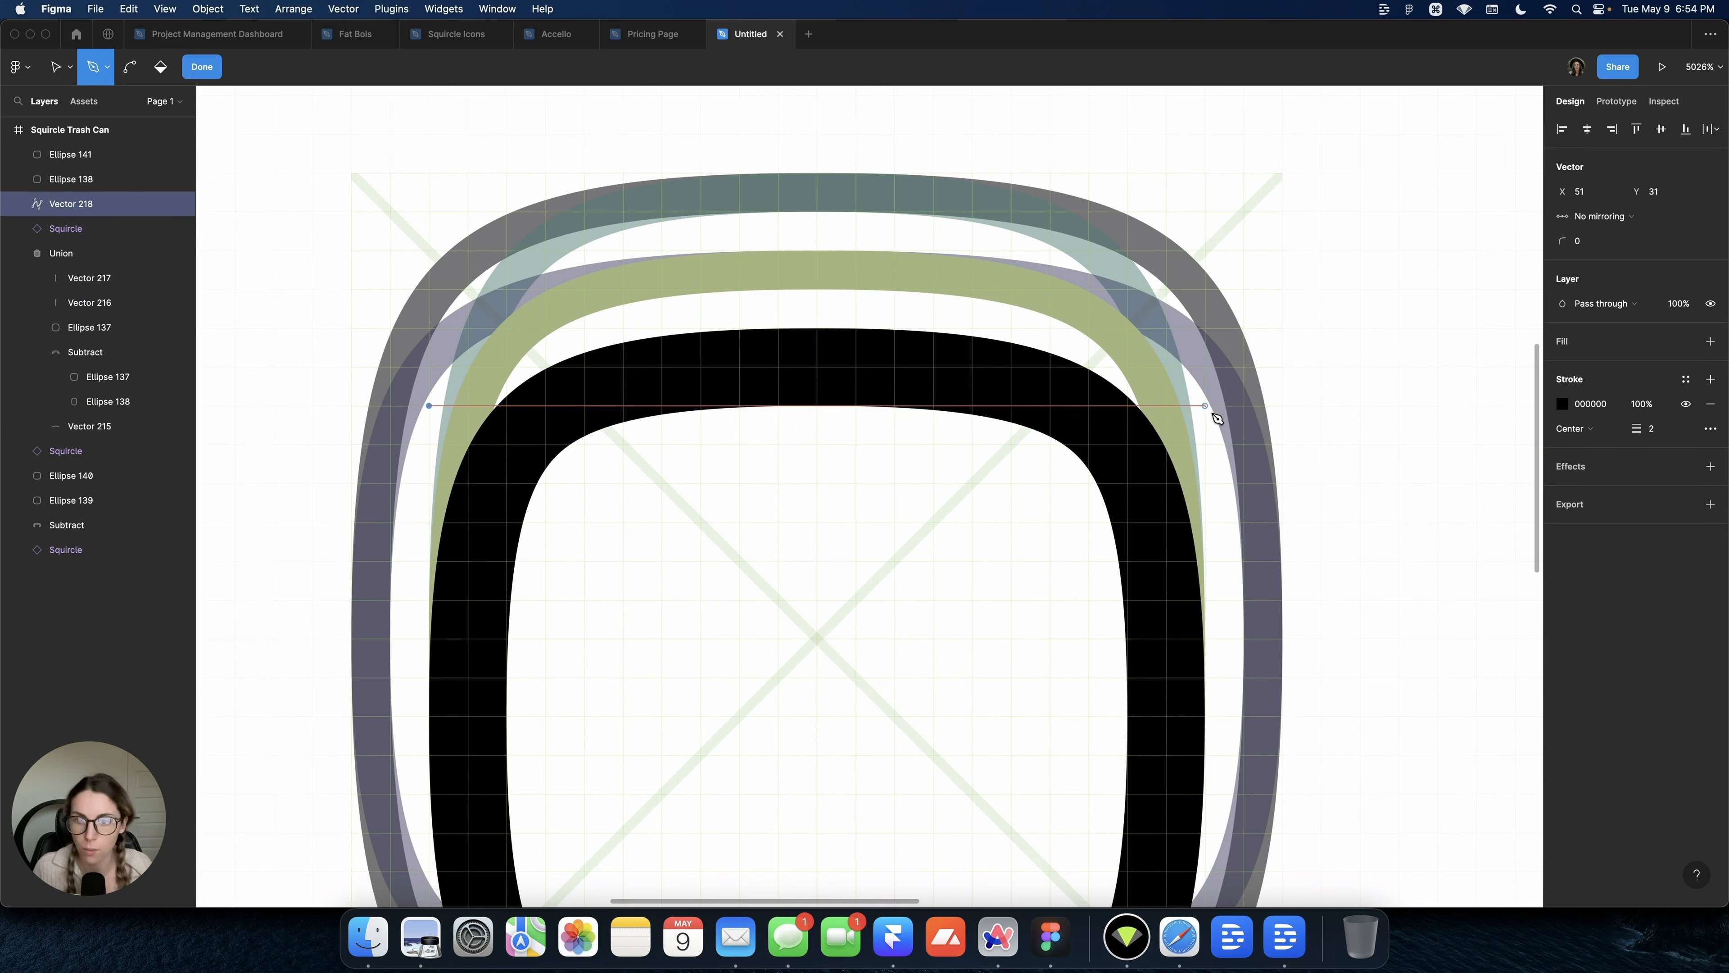
pyautogui.keyDown('shift'); pyautogui.click(1214, 414); pyautogui.keyUp('shift')
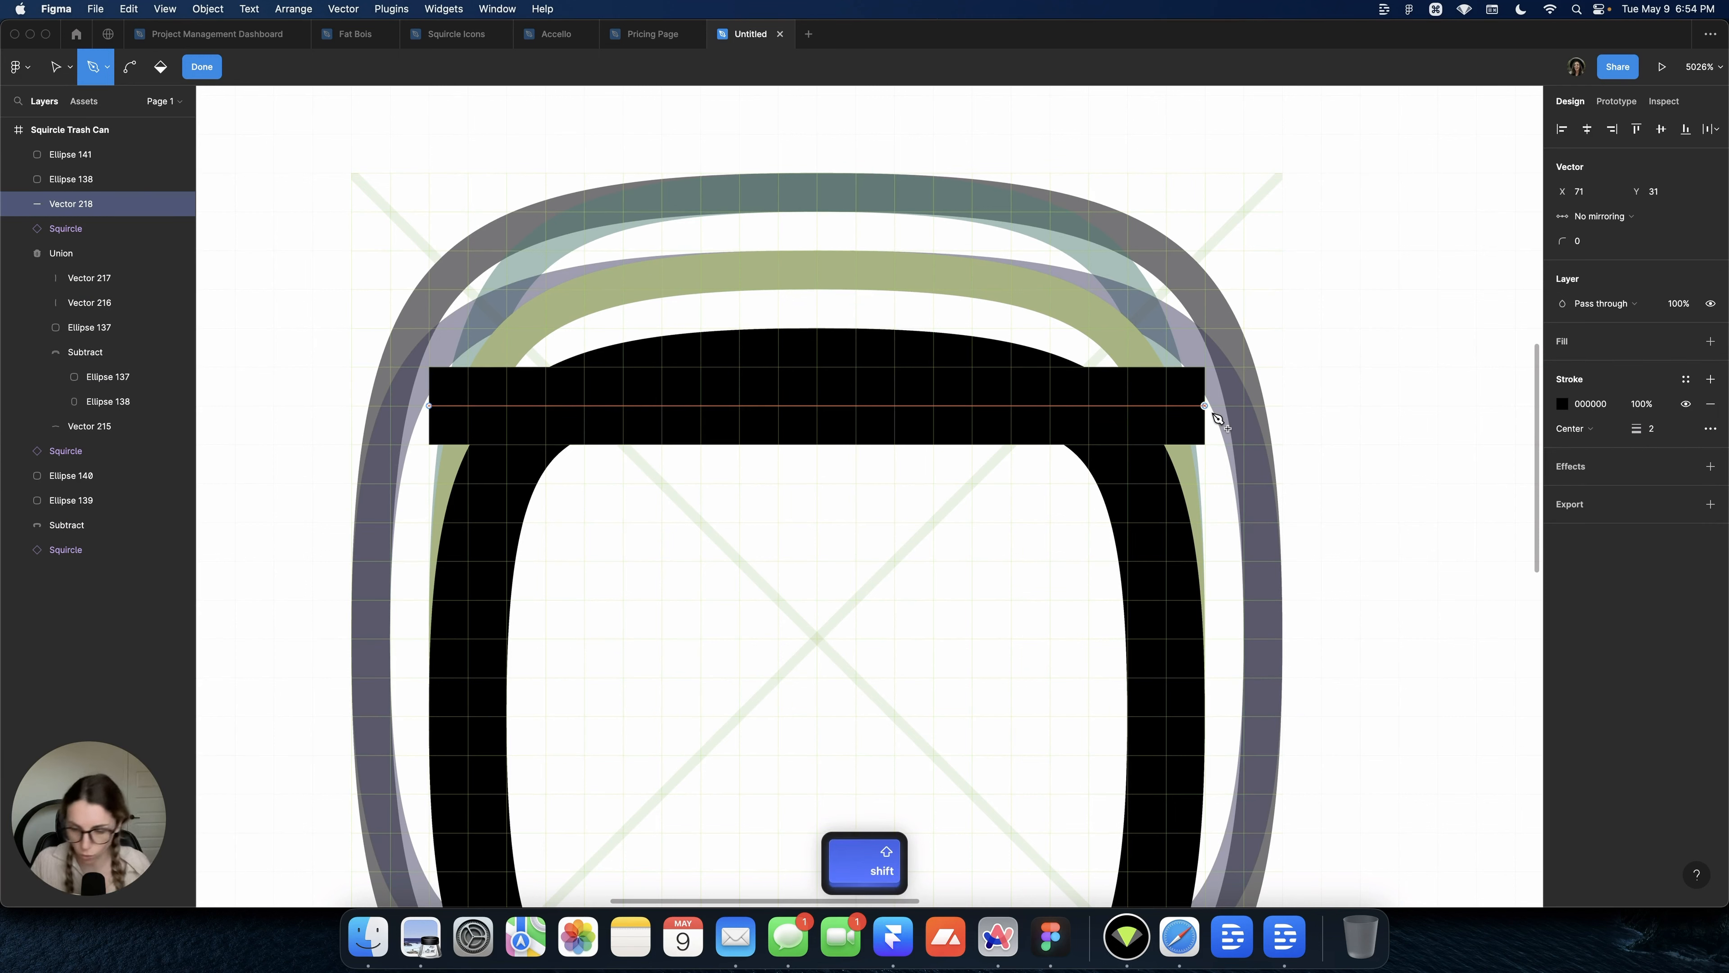
pyautogui.press('Escape')
pyautogui.click(1560, 529)
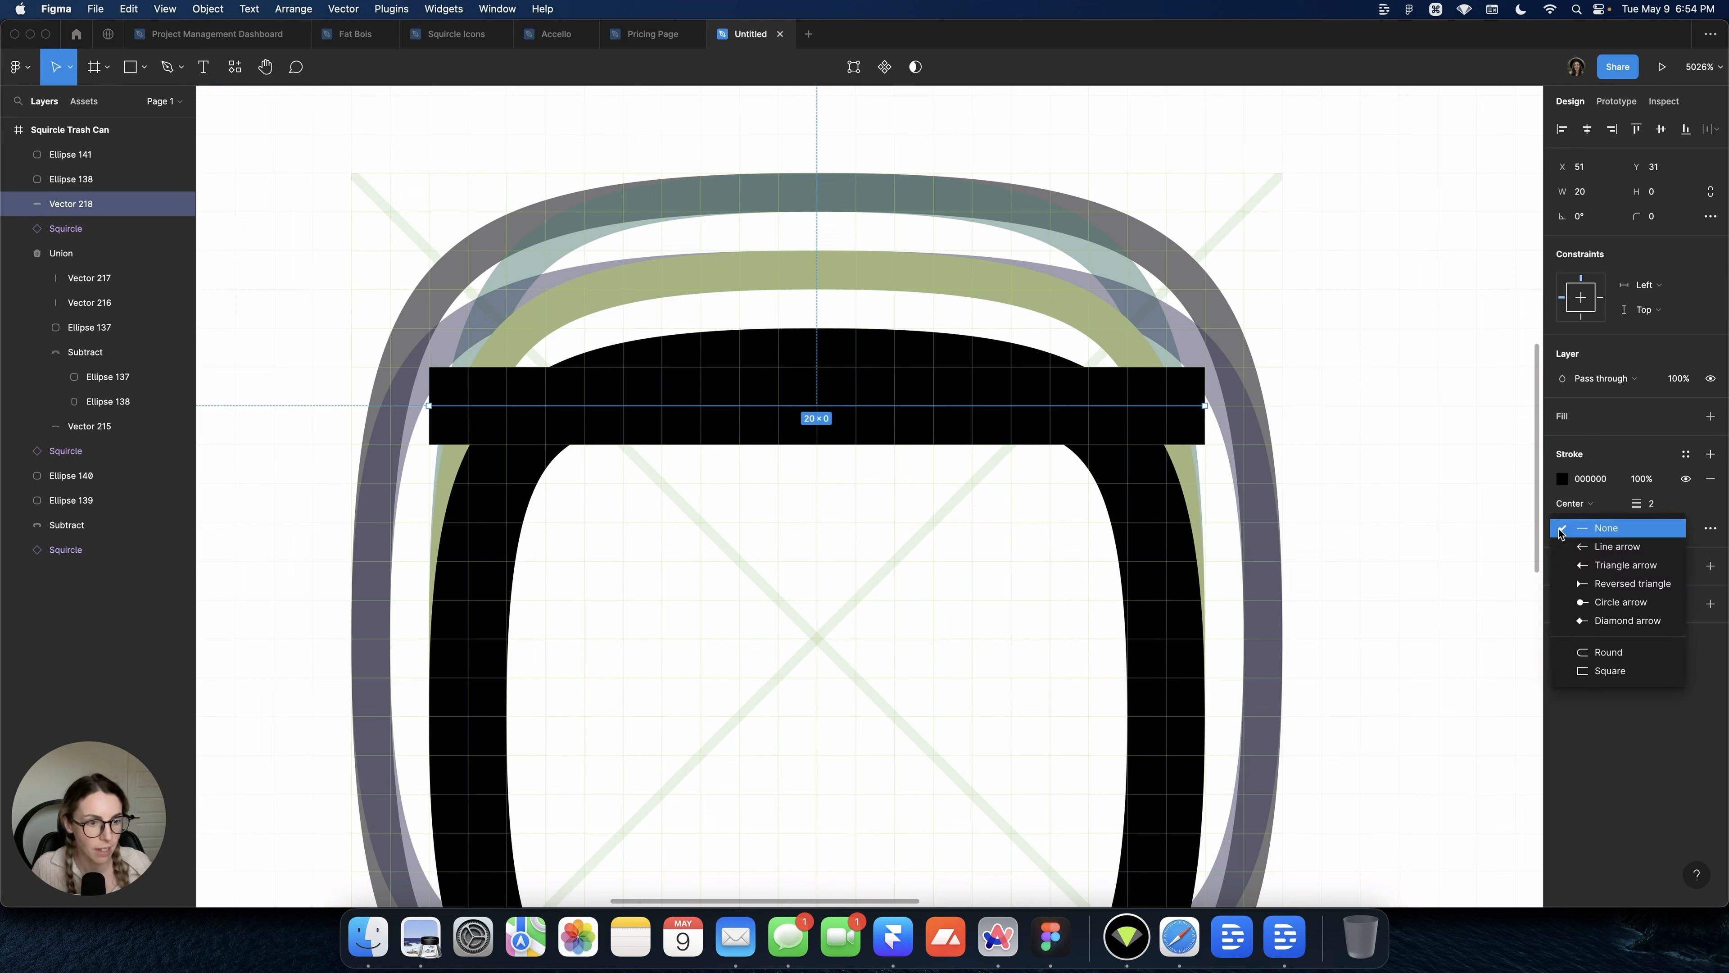
pyautogui.click(1608, 651)
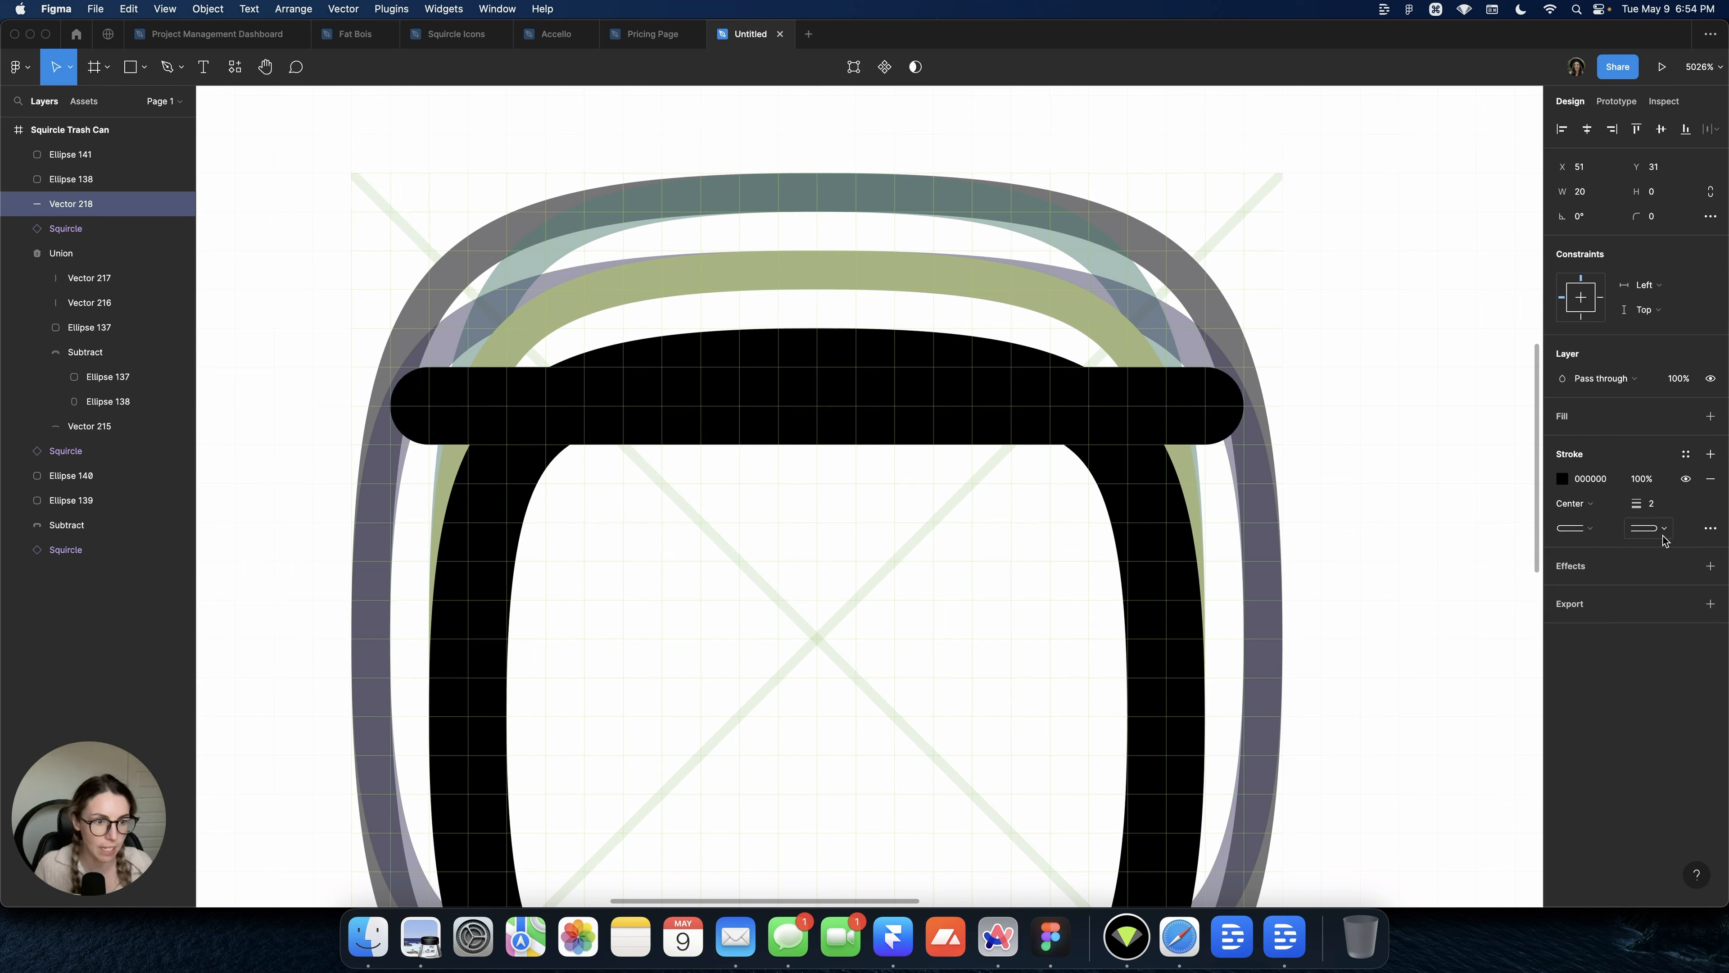
# Bend the lid line by raising its midpoint to Y 30 and rounding that point with a radius of 163
pyautogui.doubleClick(819, 406)
pyautogui.moveTo(819, 406); pyautogui.dragTo(820, 372)
pyautogui.moveTo(1553, 241); pyautogui.dragTo(1553, 241)
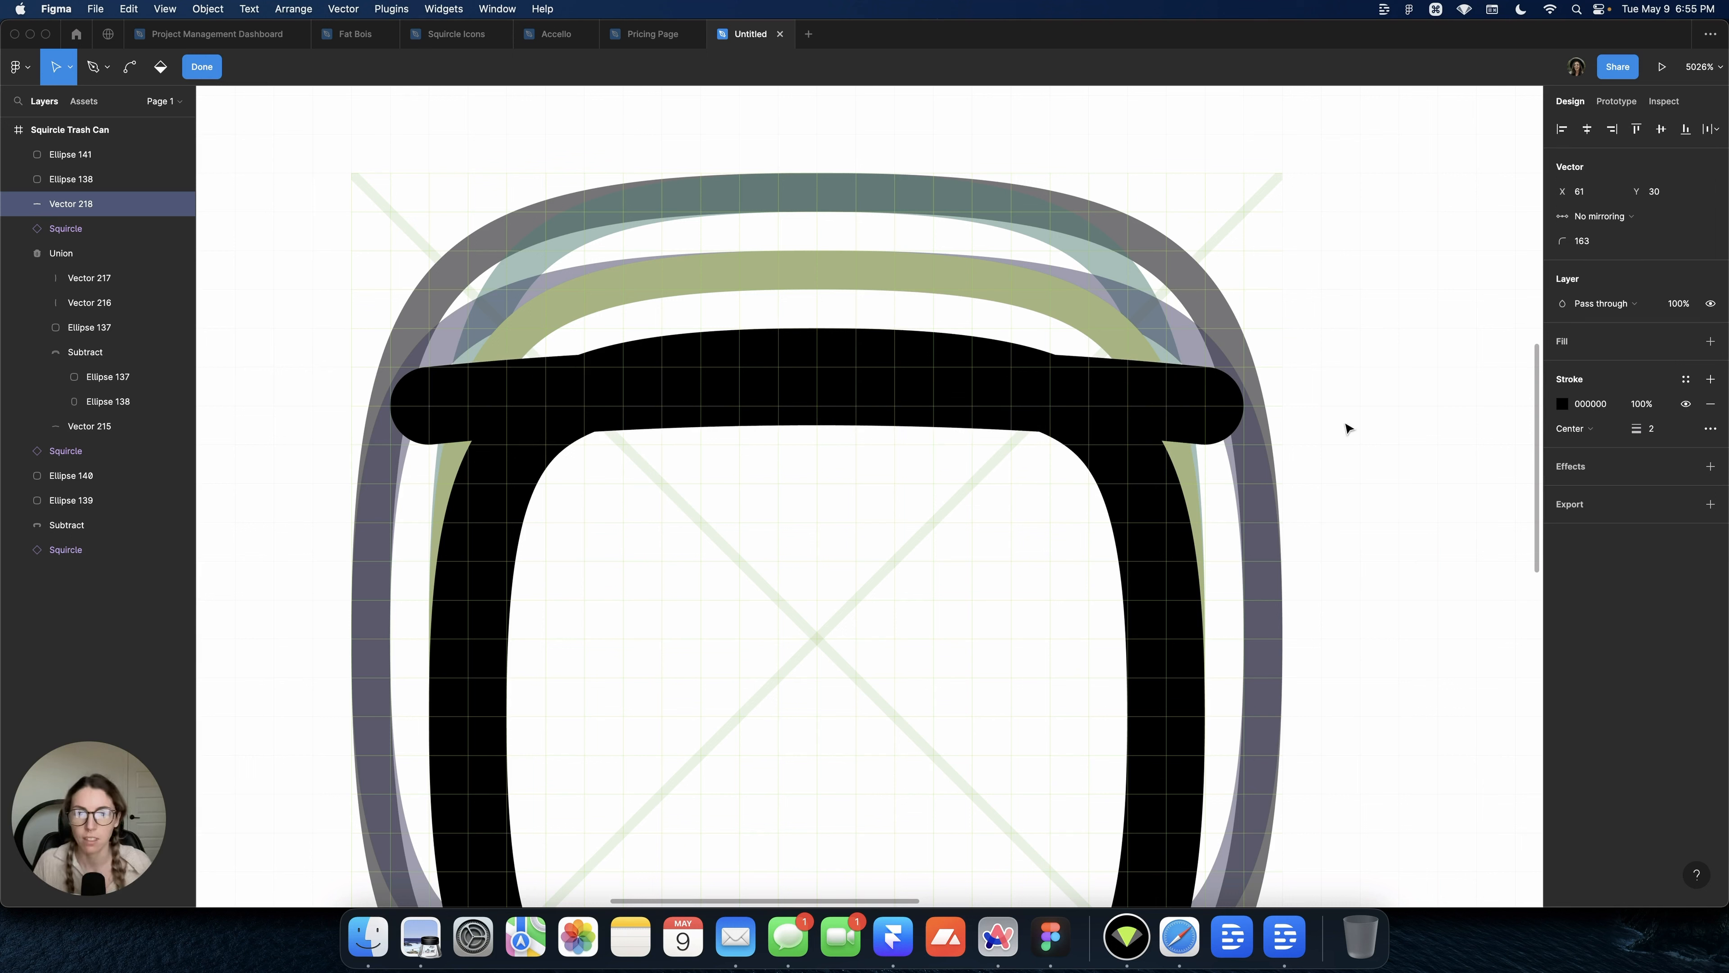
pyautogui.press('Escape')
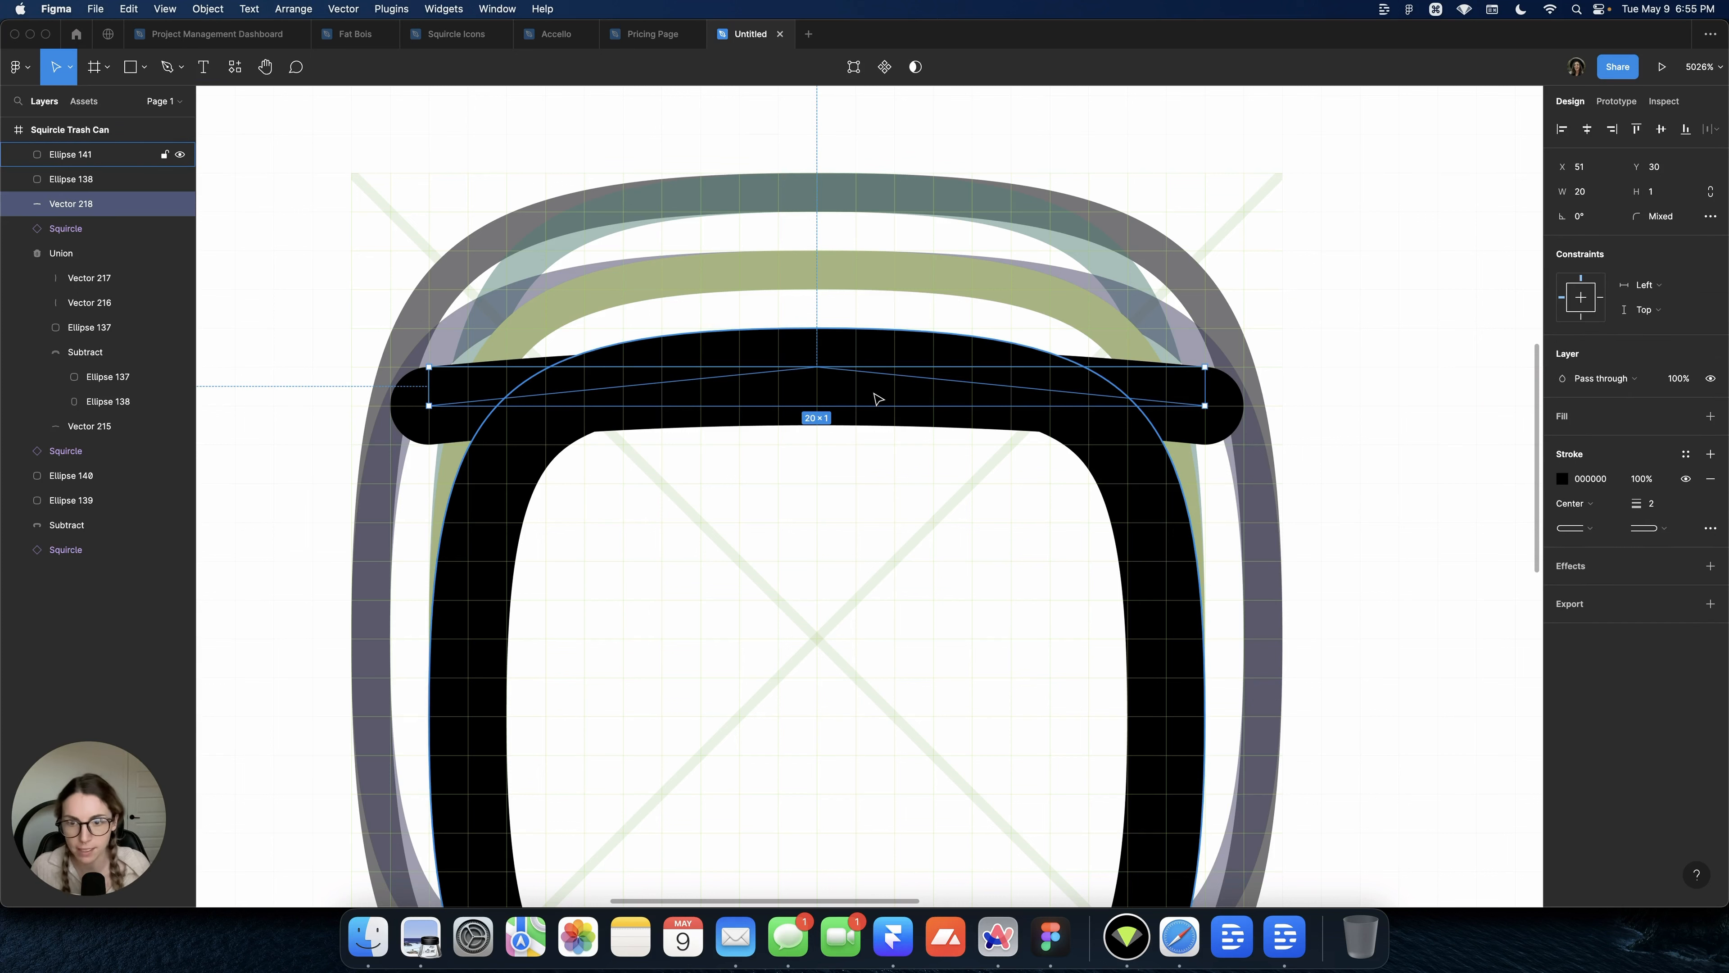
# Flatten the bent lid line to a height of 0.5
pyautogui.scroll(-2, 1222, 344)
pyautogui.scroll(2, 1254, 387)
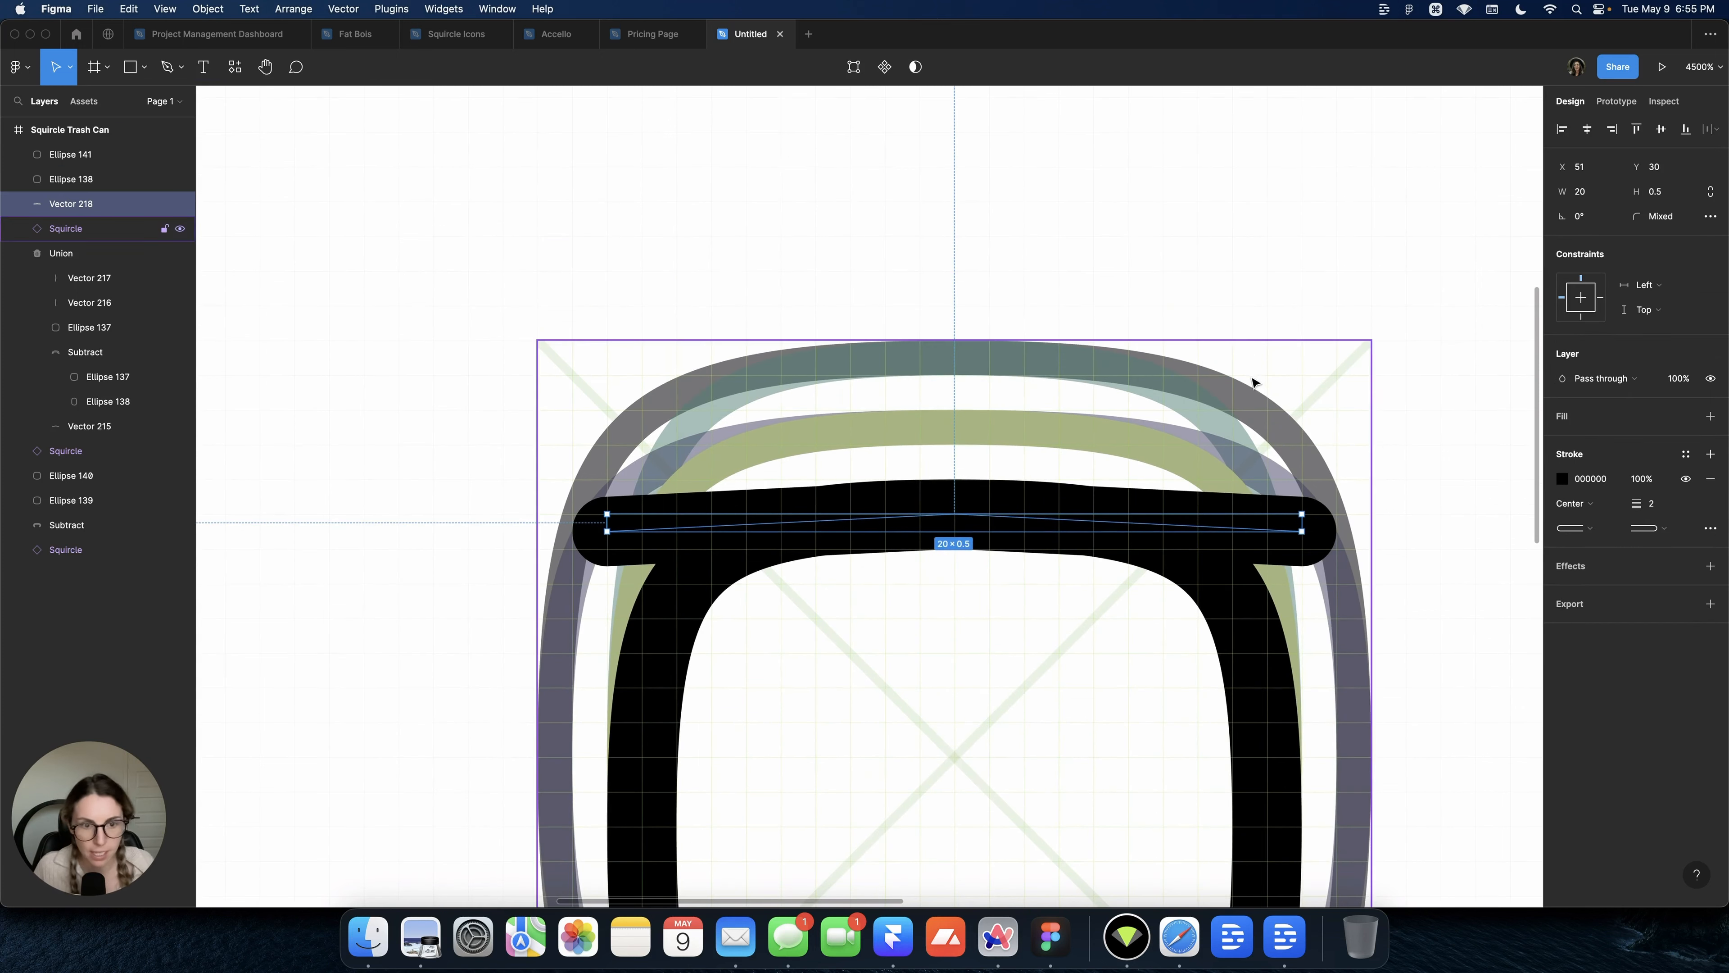
pyautogui.click(1423, 454)
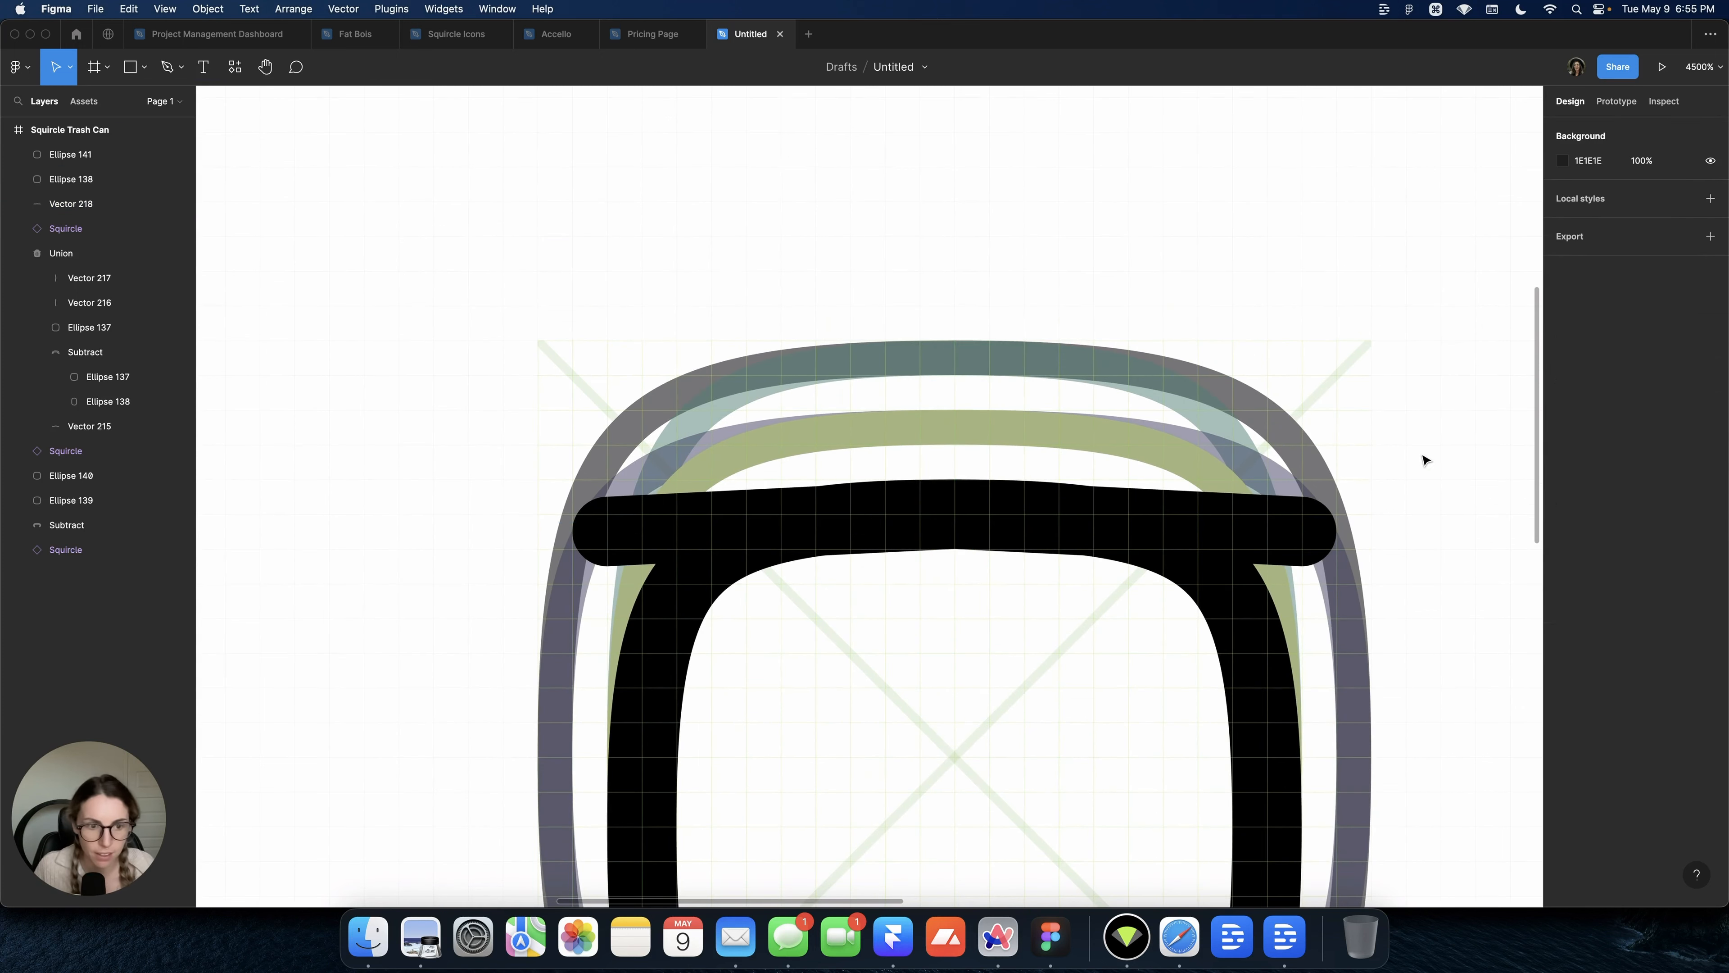
# Deepen the lid line's curve by lowering both endpoints to Y 31 and raising the rounded midpoint to Y 29
pyautogui.doubleClick(1256, 526)
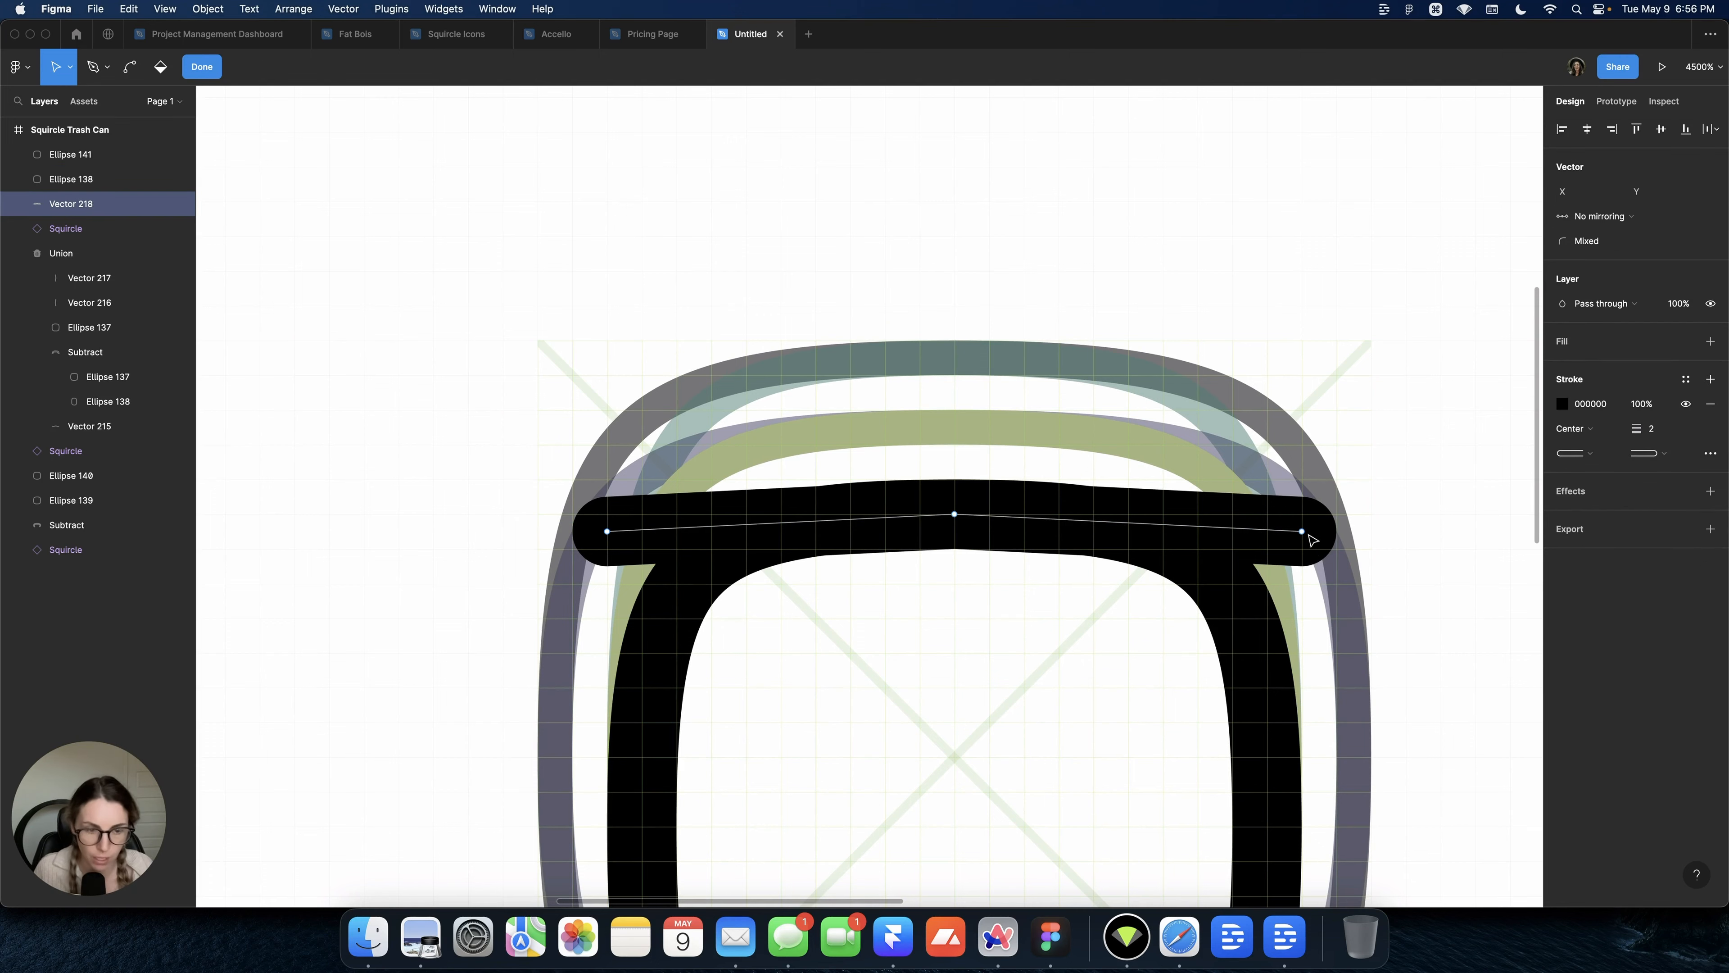
pyautogui.scroll(5, 1382, 587)
pyautogui.moveTo(1470, 564); pyautogui.dragTo(1510, 549)
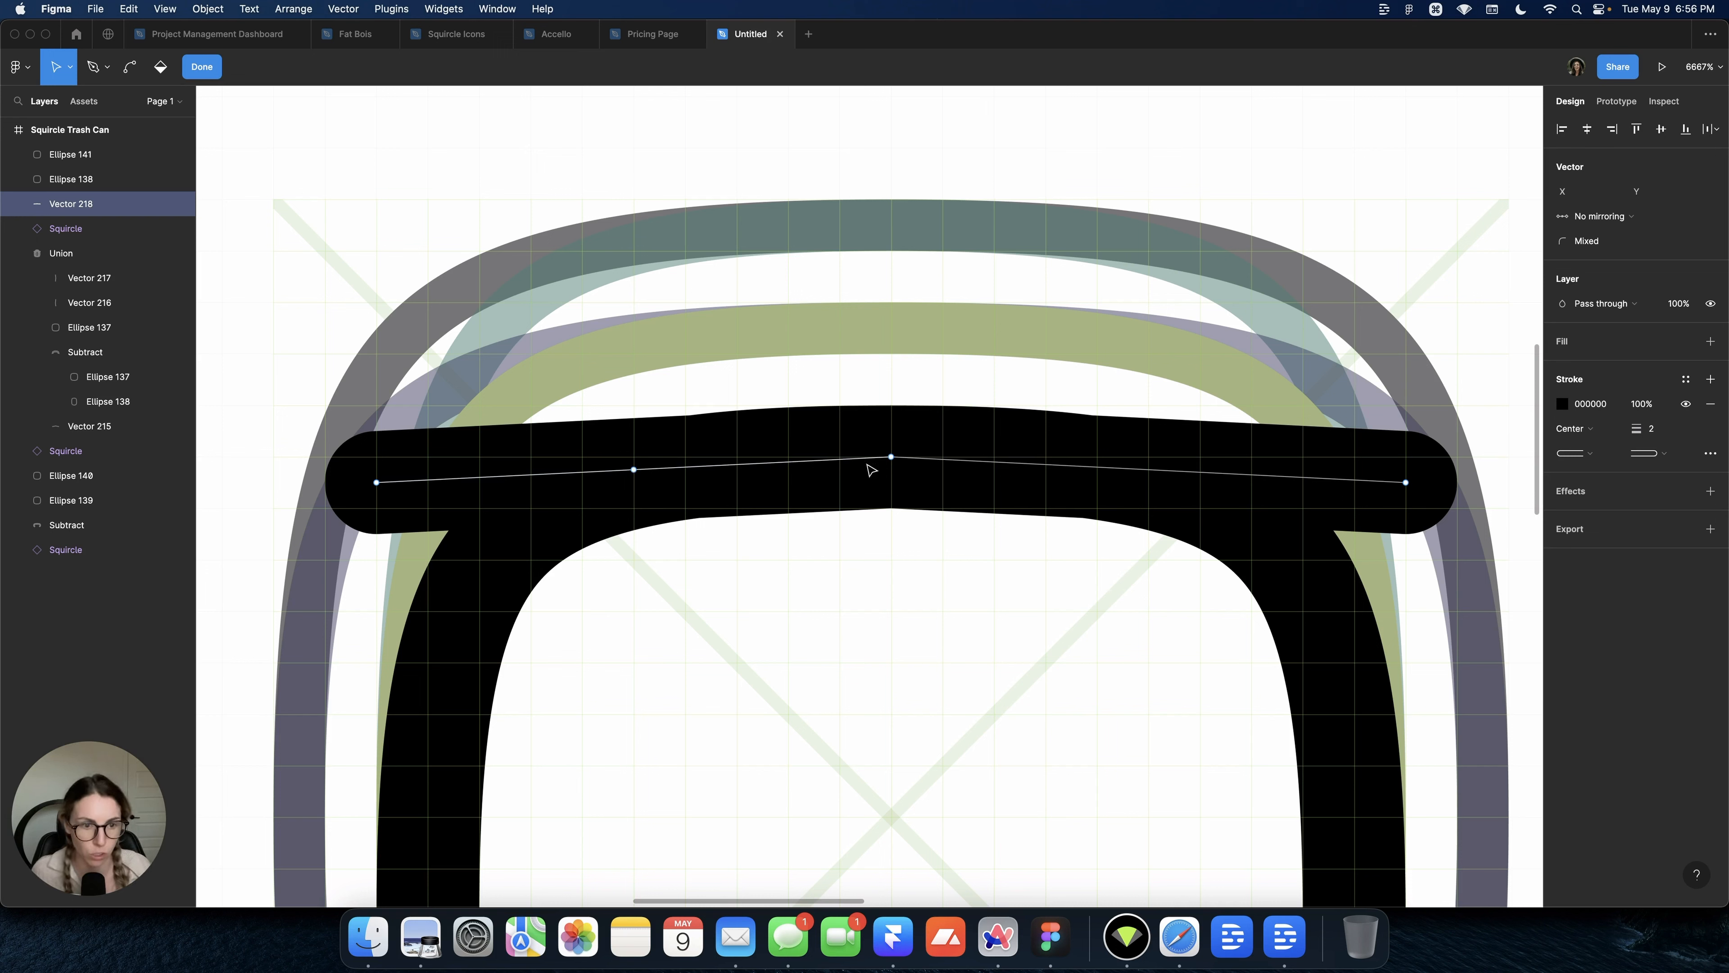
pyautogui.click(892, 457)
pyautogui.moveTo(891, 457); pyautogui.dragTo(893, 432)
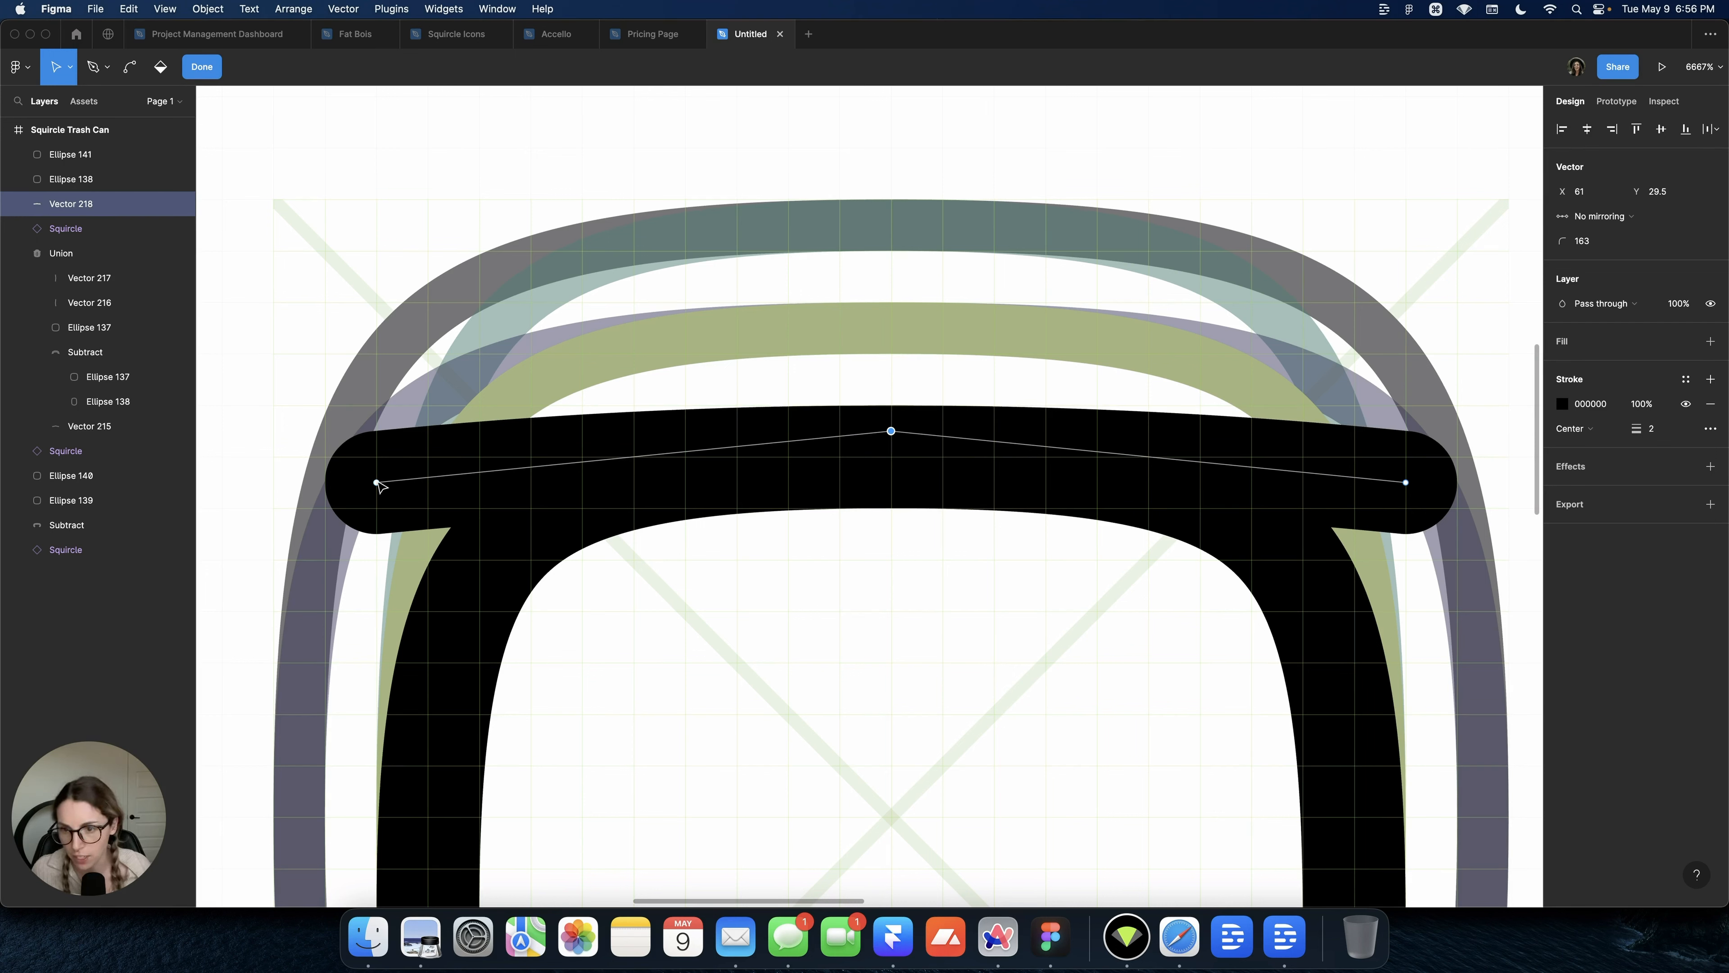
pyautogui.moveTo(376, 483); pyautogui.dragTo(376, 508)
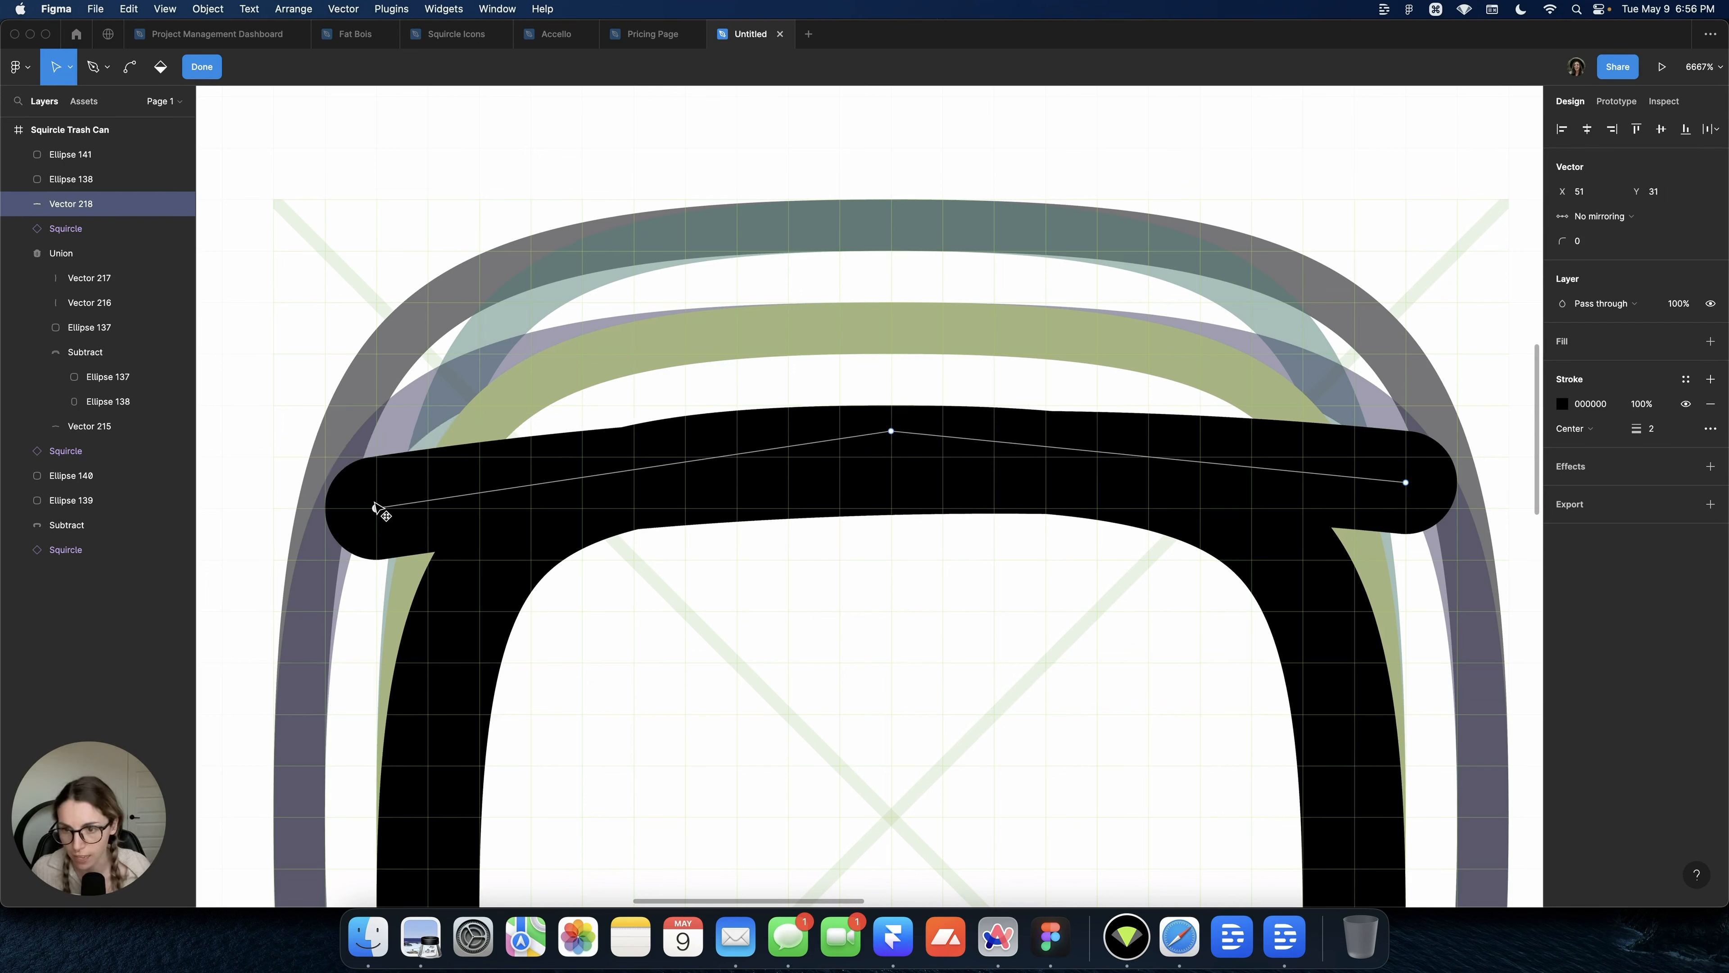
pyautogui.moveTo(1406, 482); pyautogui.dragTo(1406, 508)
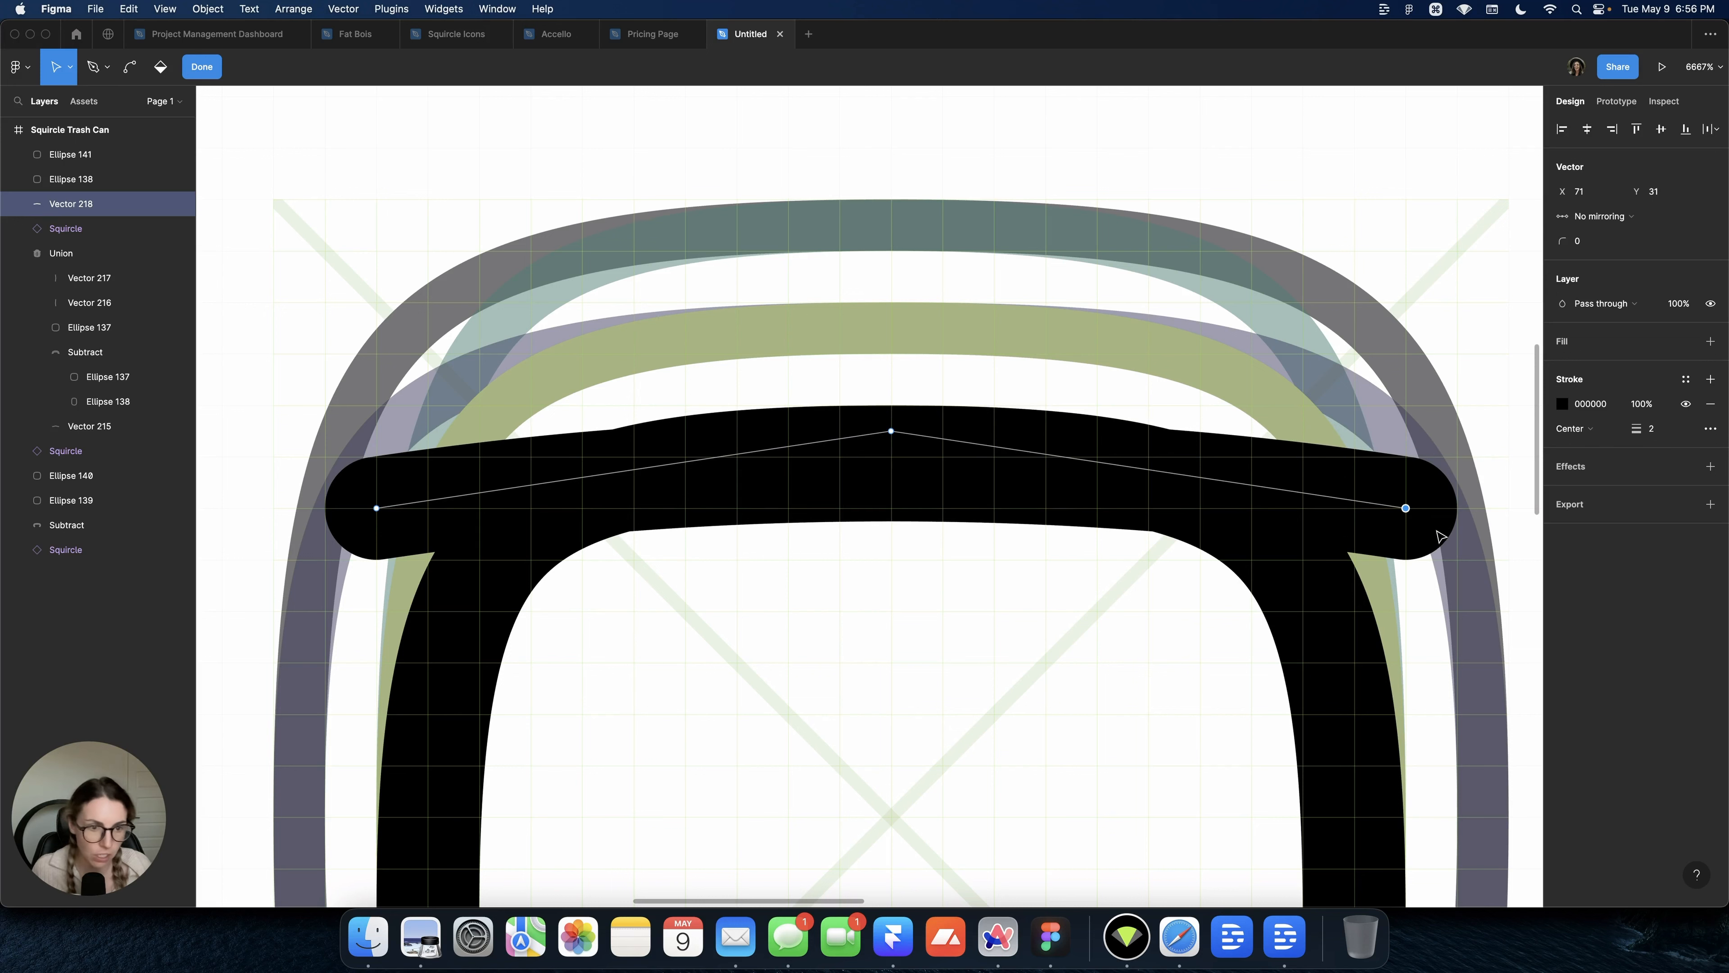
pyautogui.moveTo(891, 430); pyautogui.dragTo(894, 420)
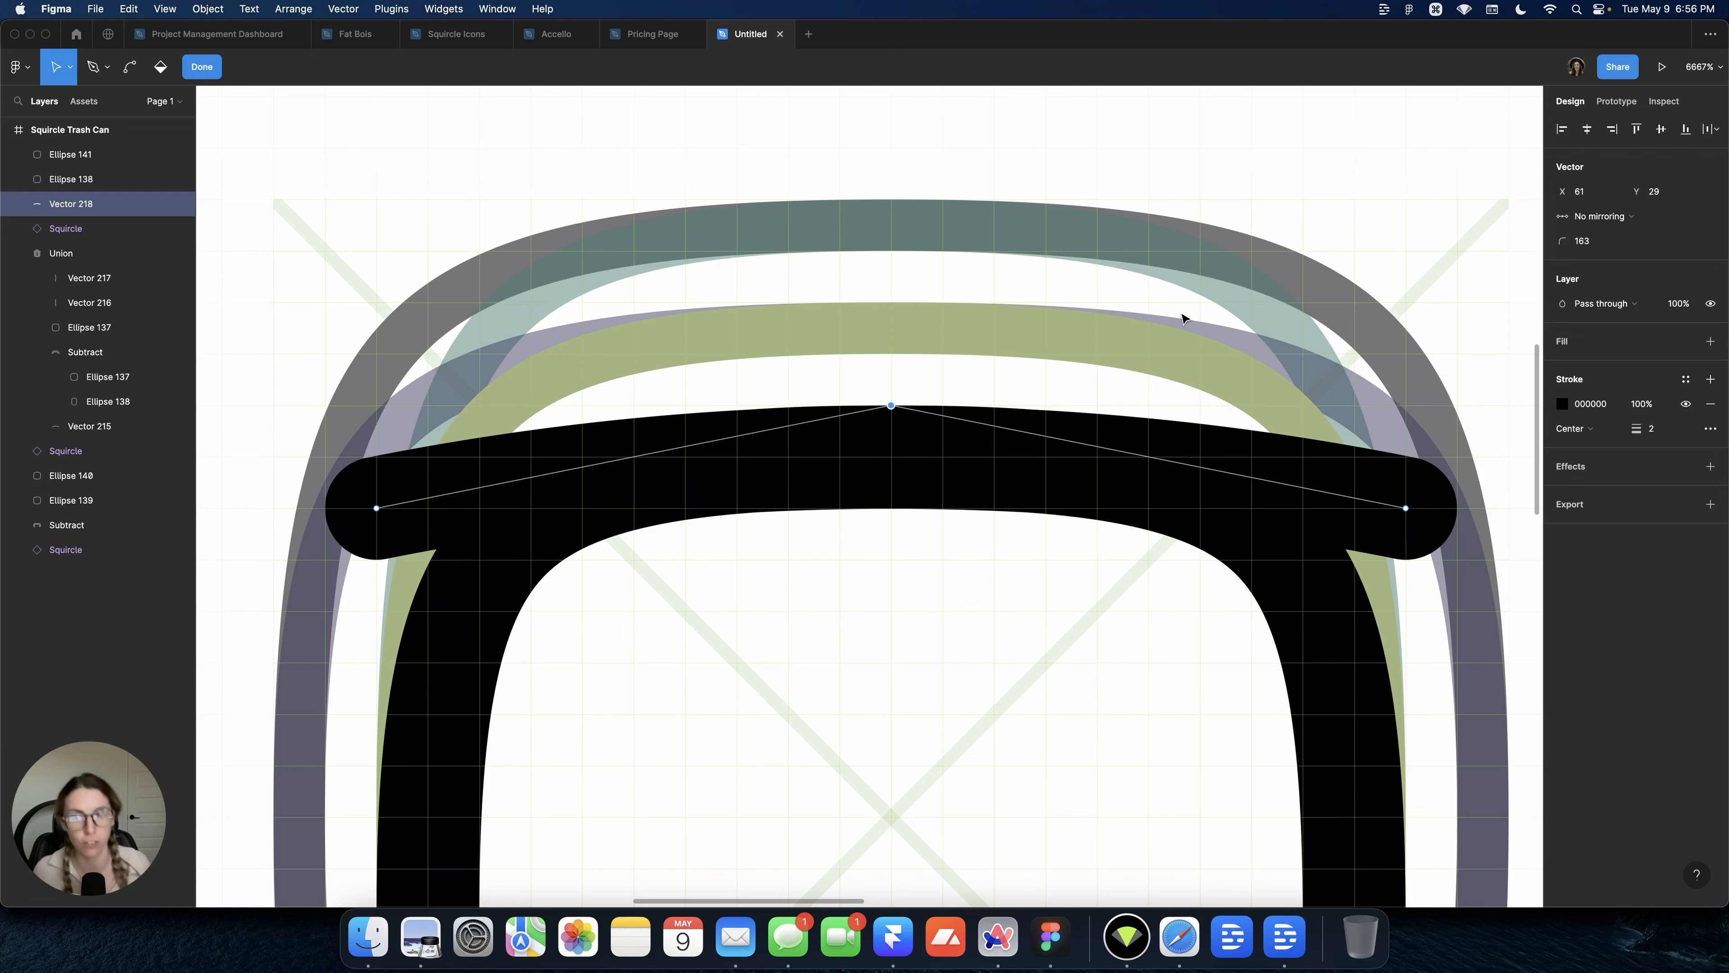
pyautogui.press('Escape')
pyautogui.scroll(-5, 1183, 318)
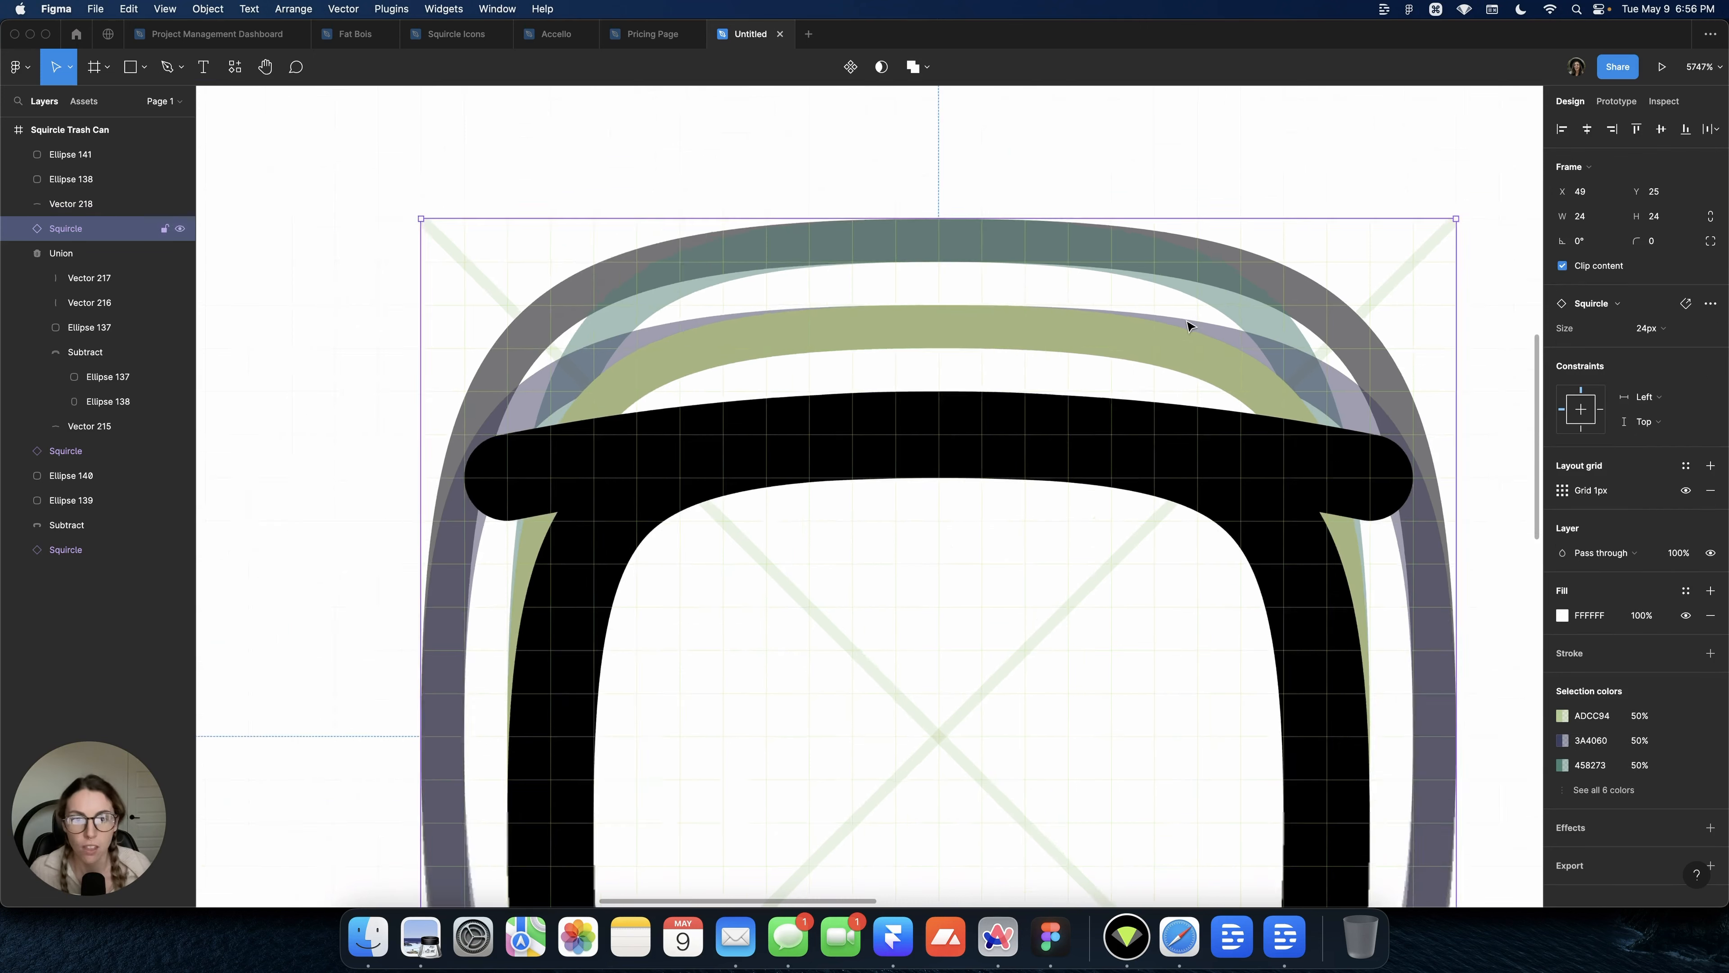
# Duplicate the black body squircle for a handle, size it 14 × 20 and centre it at the grid's upper edge, X 54, Y 25
pyautogui.click(1239, 515)
pyautogui.hscroll(3, 1239, 516)
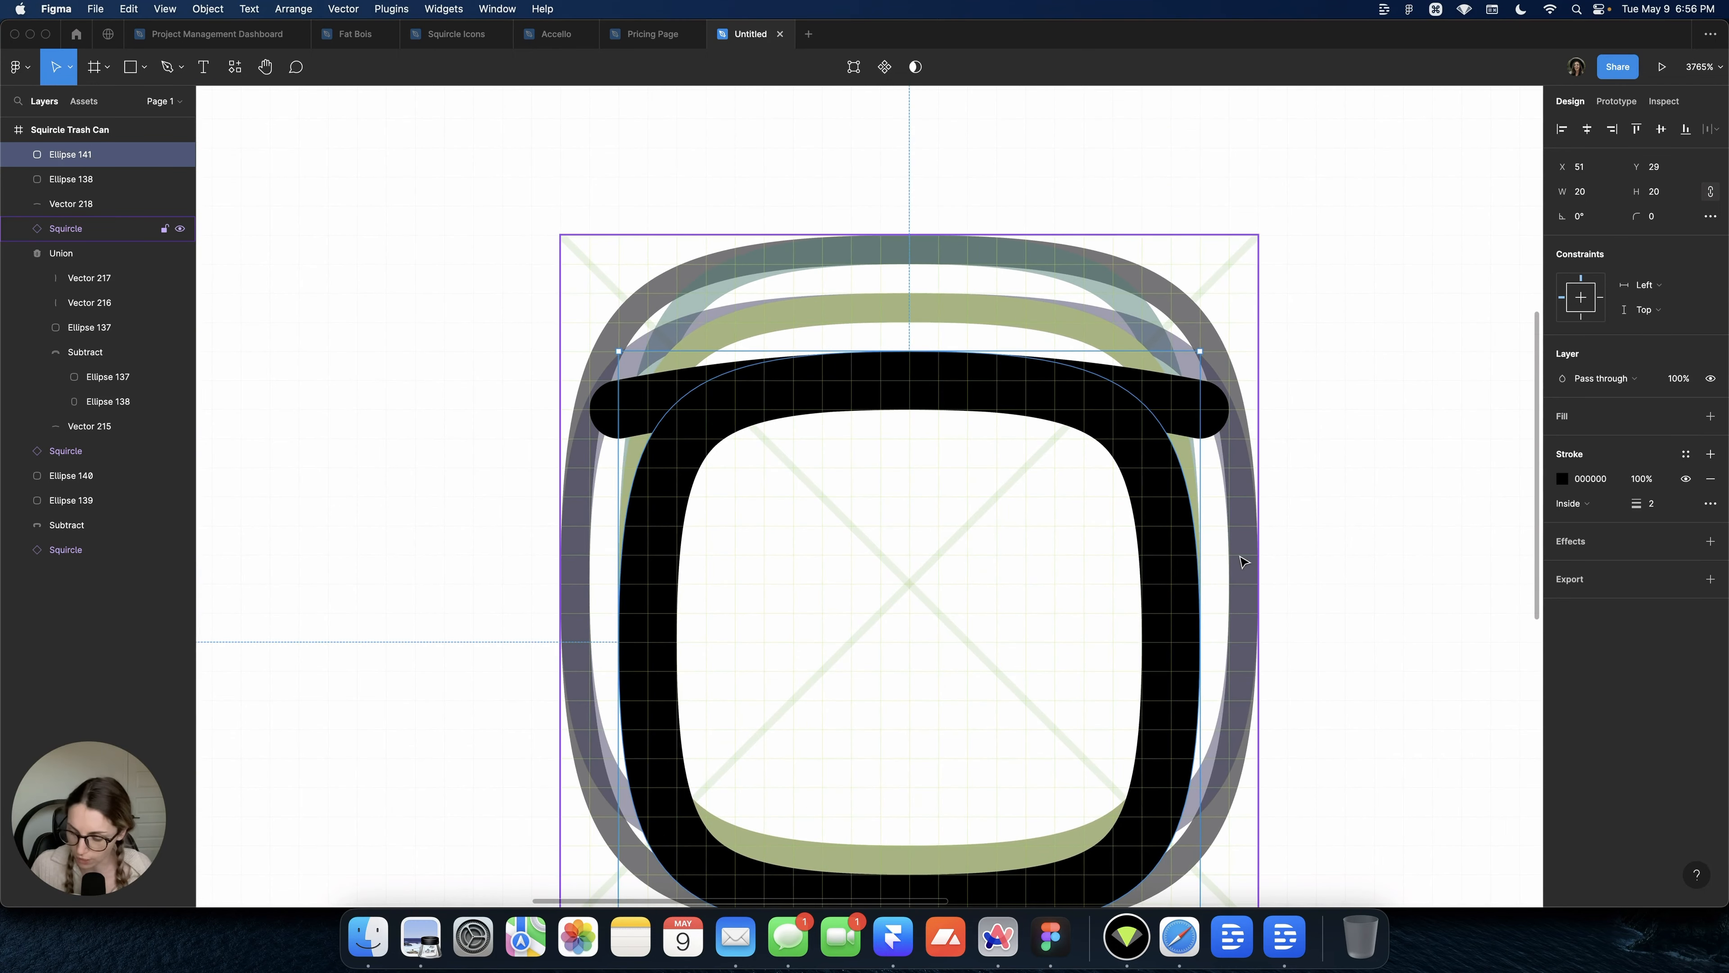
pyautogui.press('super+c')
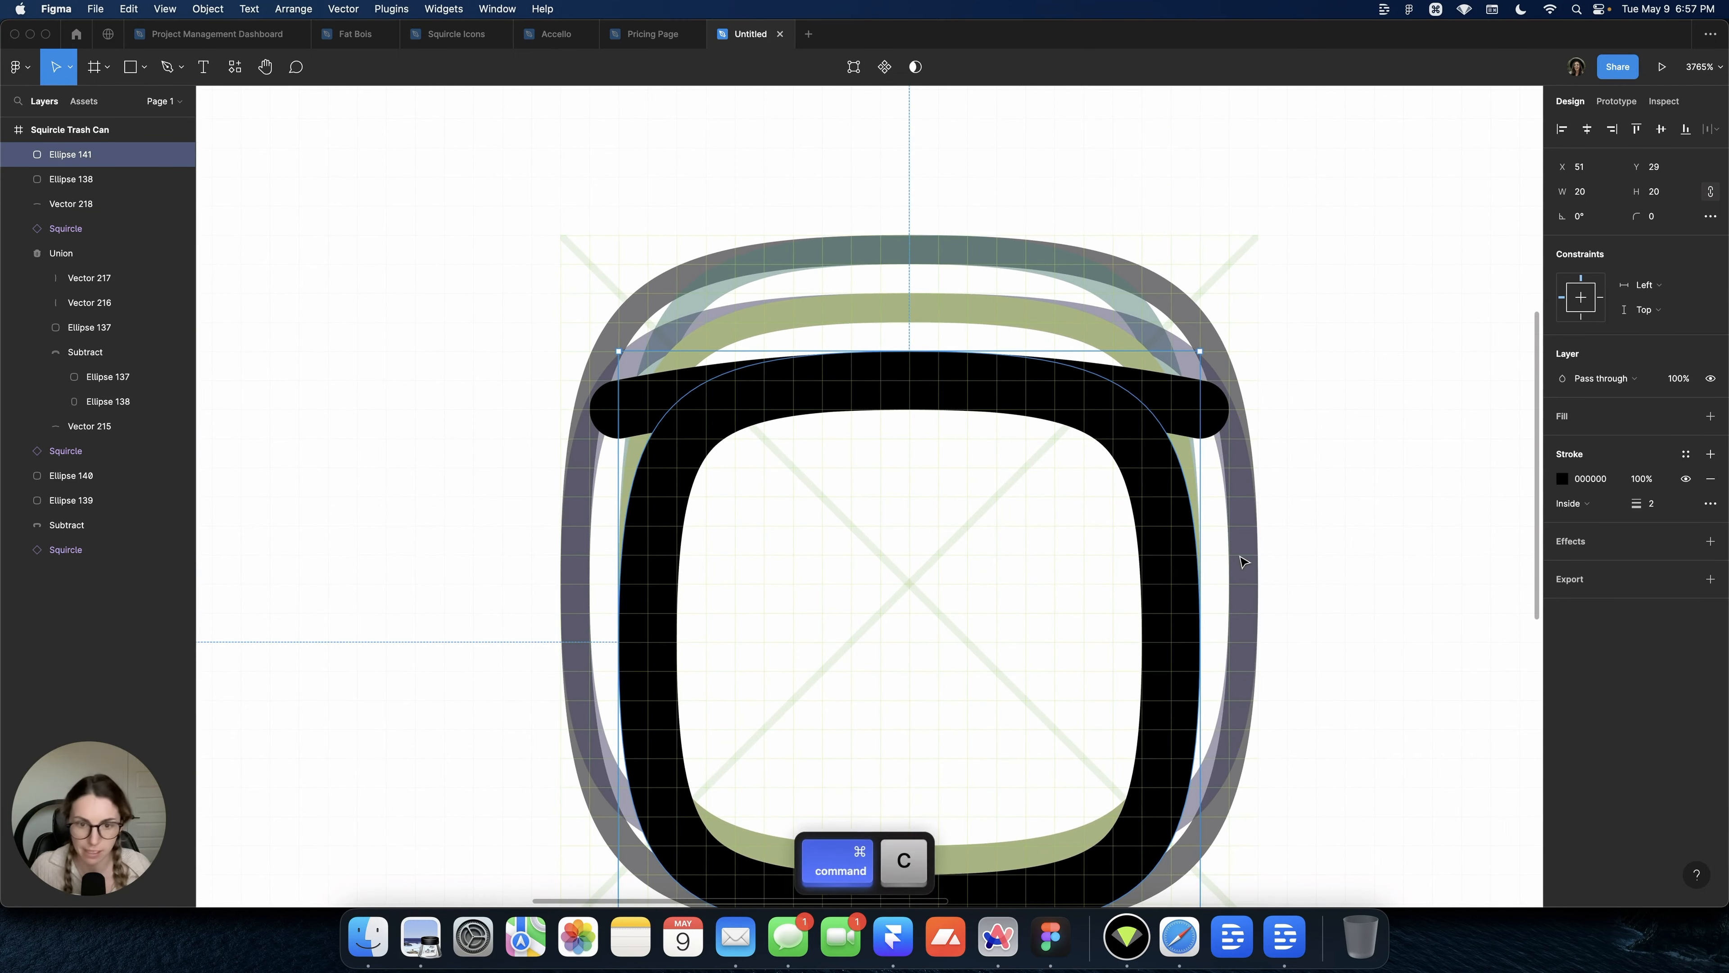
pyautogui.press('super+v')
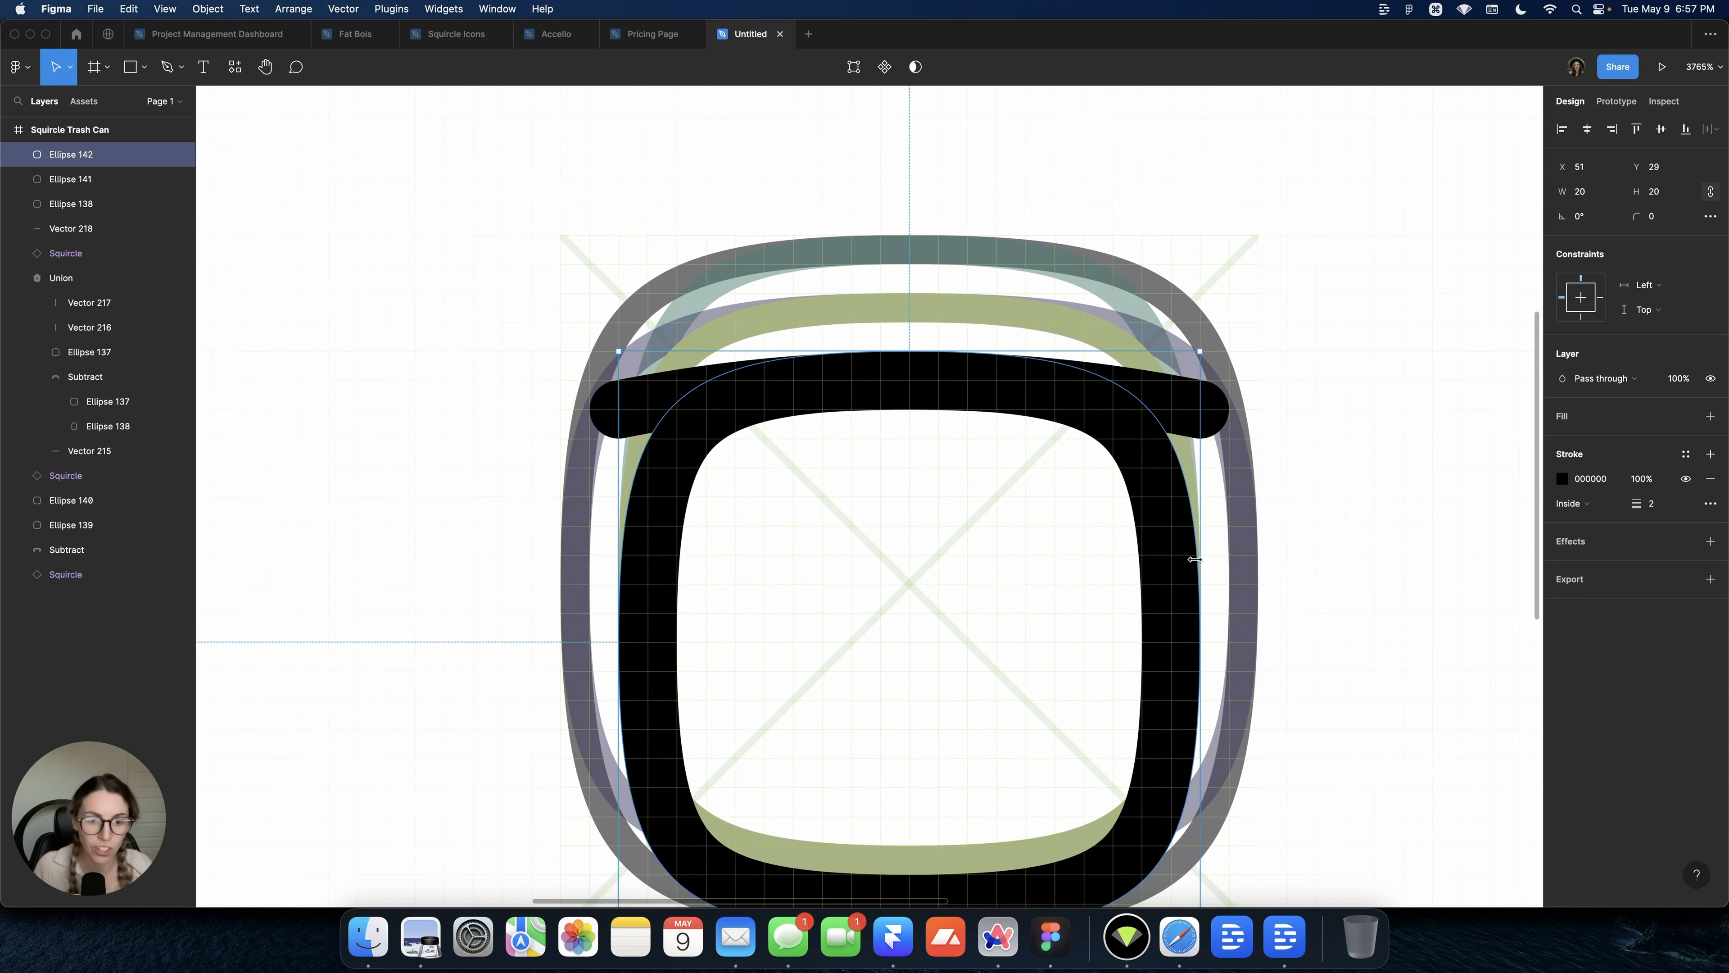
pyautogui.moveTo(1194, 559); pyautogui.dragTo(1086, 448)
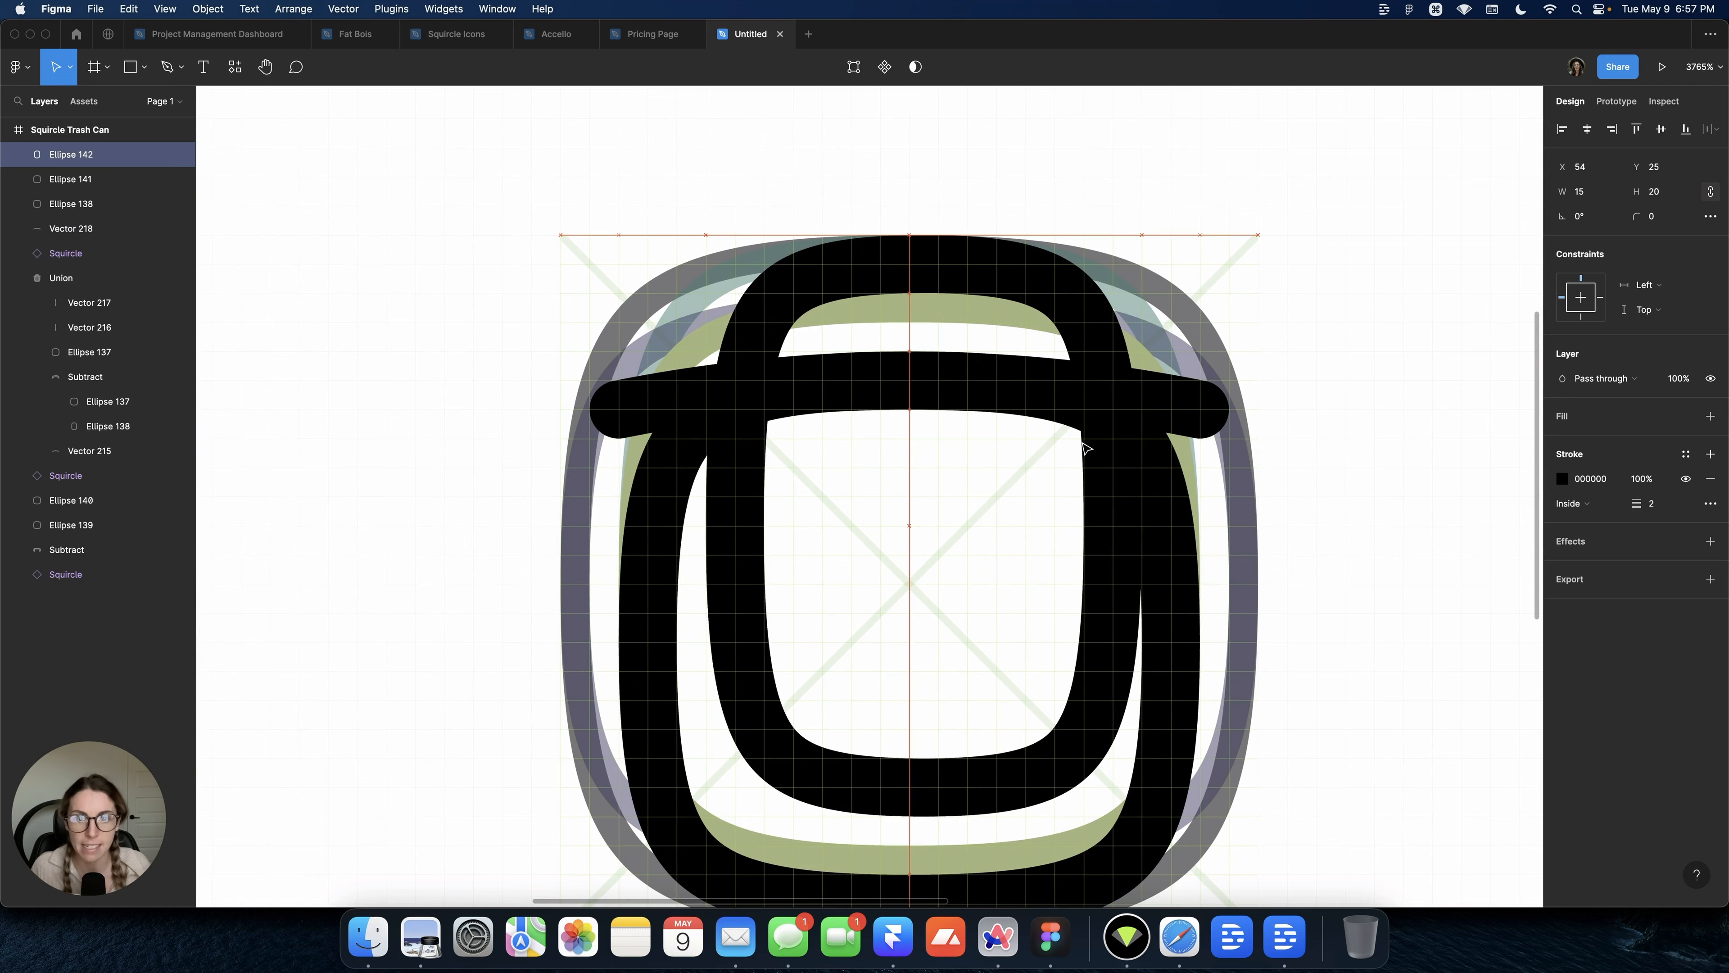
pyautogui.moveTo(1142, 393); pyautogui.dragTo(1116, 393)
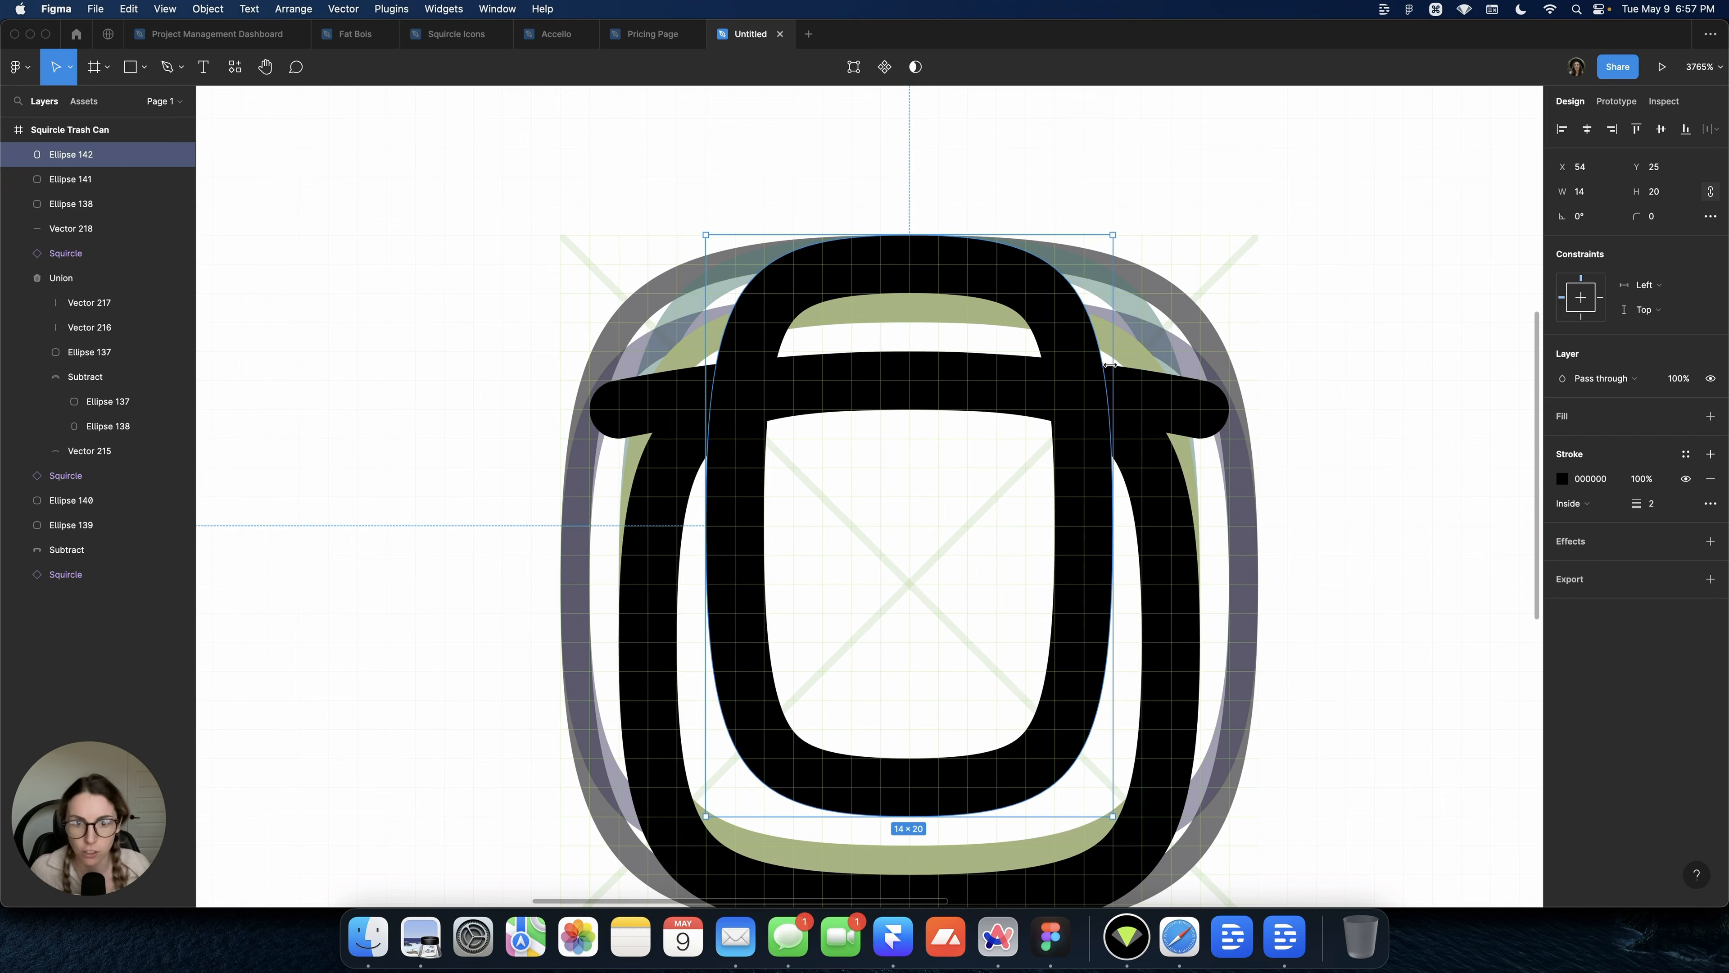
pyautogui.scroll(-1, 967, 389)
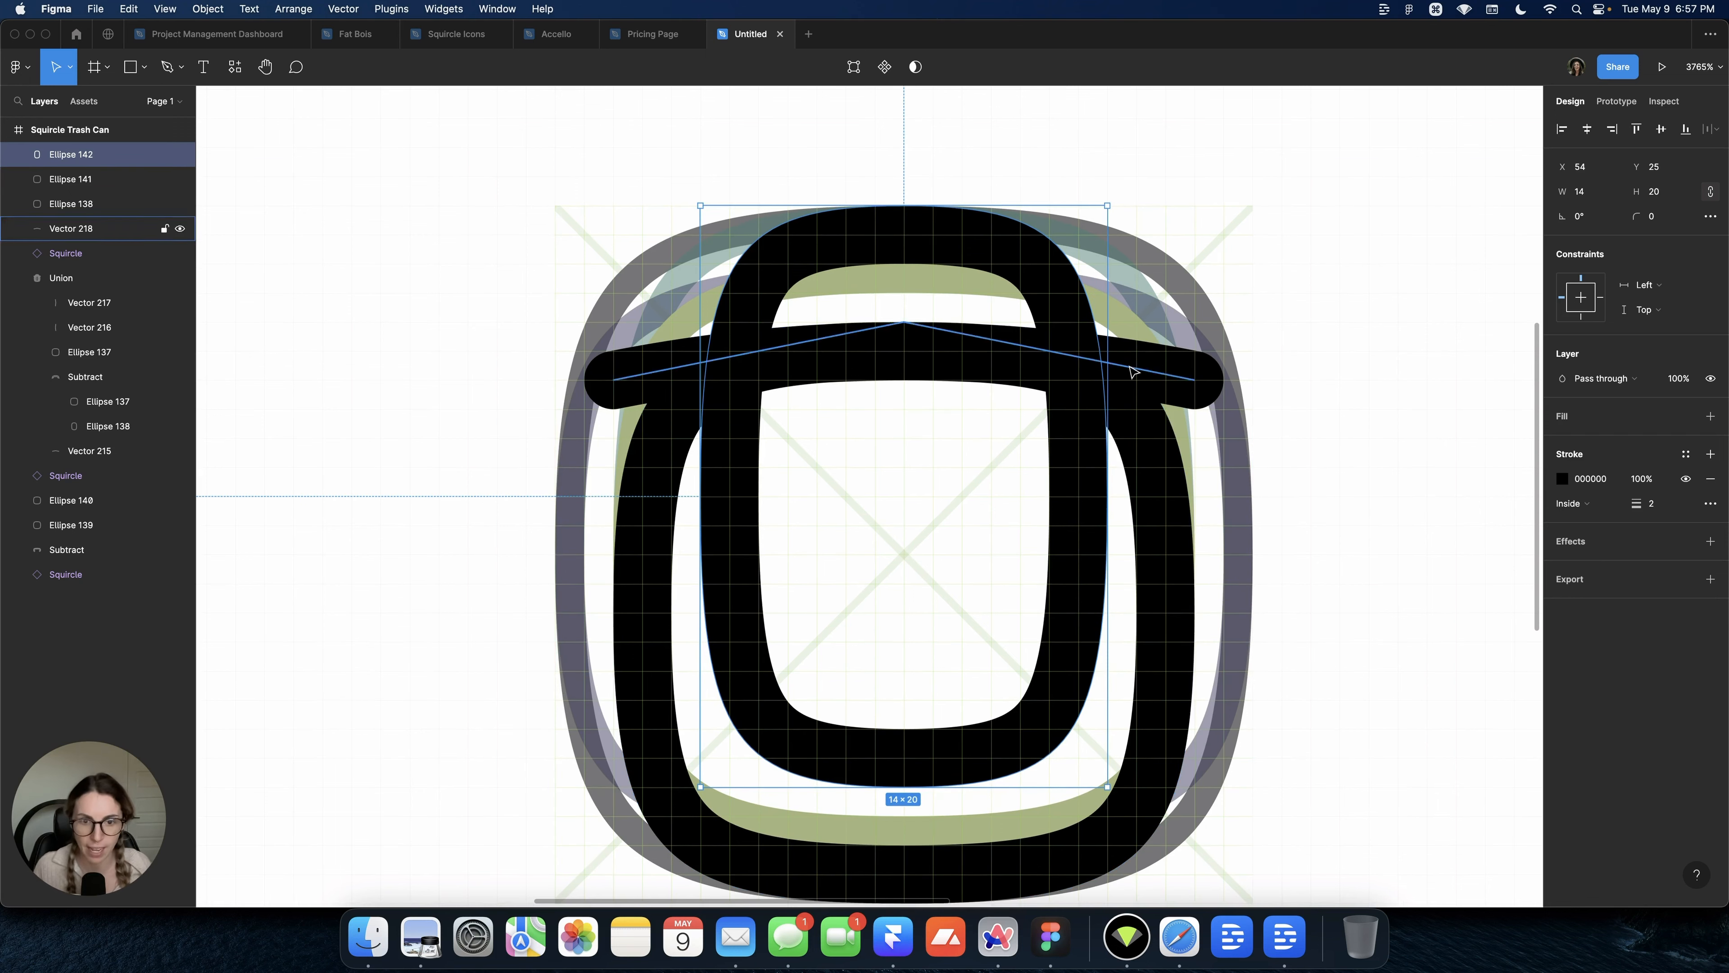
pyautogui.scroll(-2, 1170, 278)
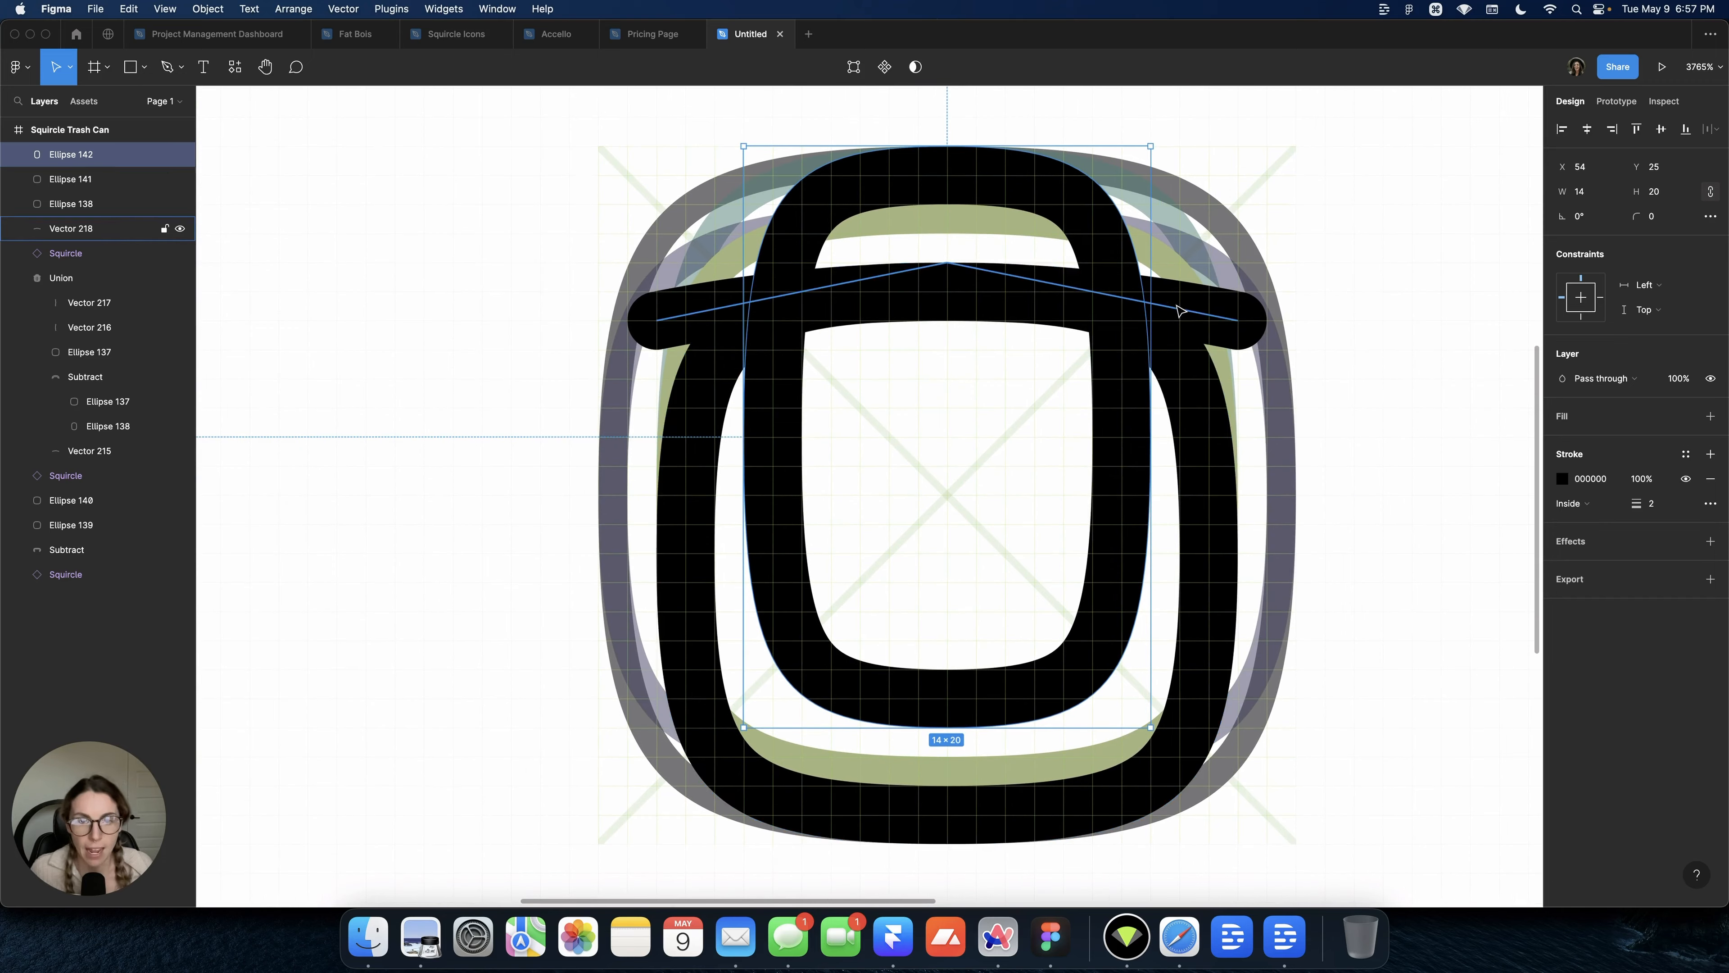
pyautogui.scroll(1, 1289, 507)
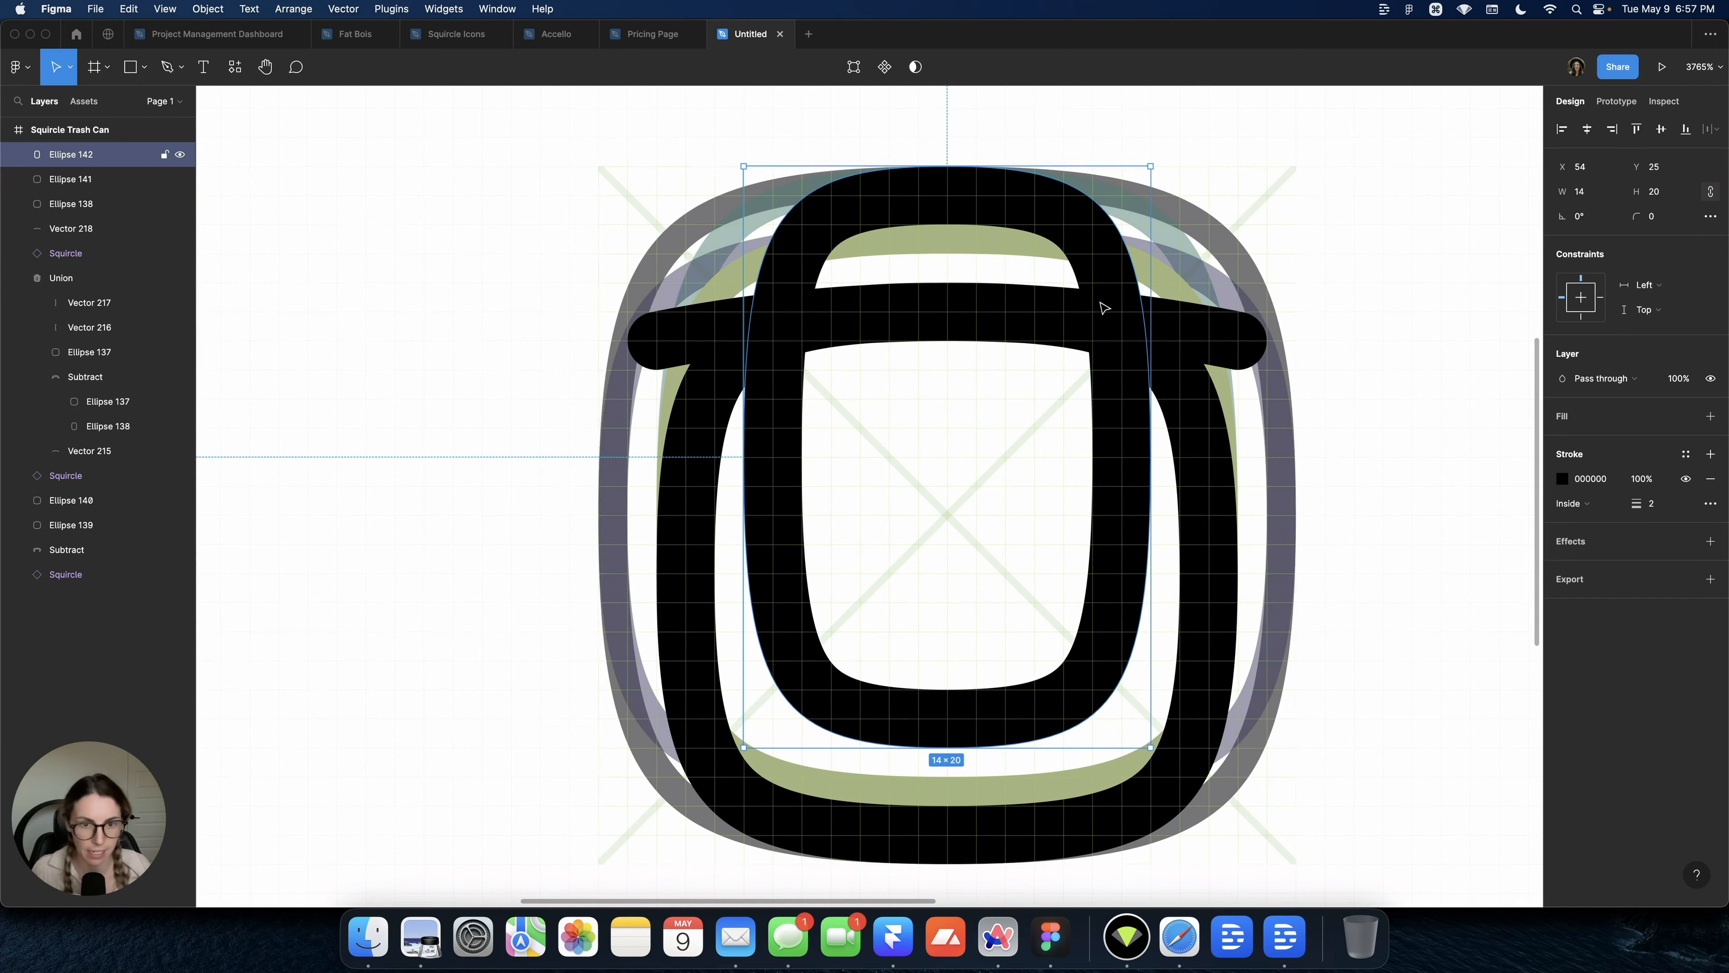
# Duplicate the 20 × 20 body squircle in place, swap its stroke for a solid fill and bring it to the front
pyautogui.click(1193, 436)
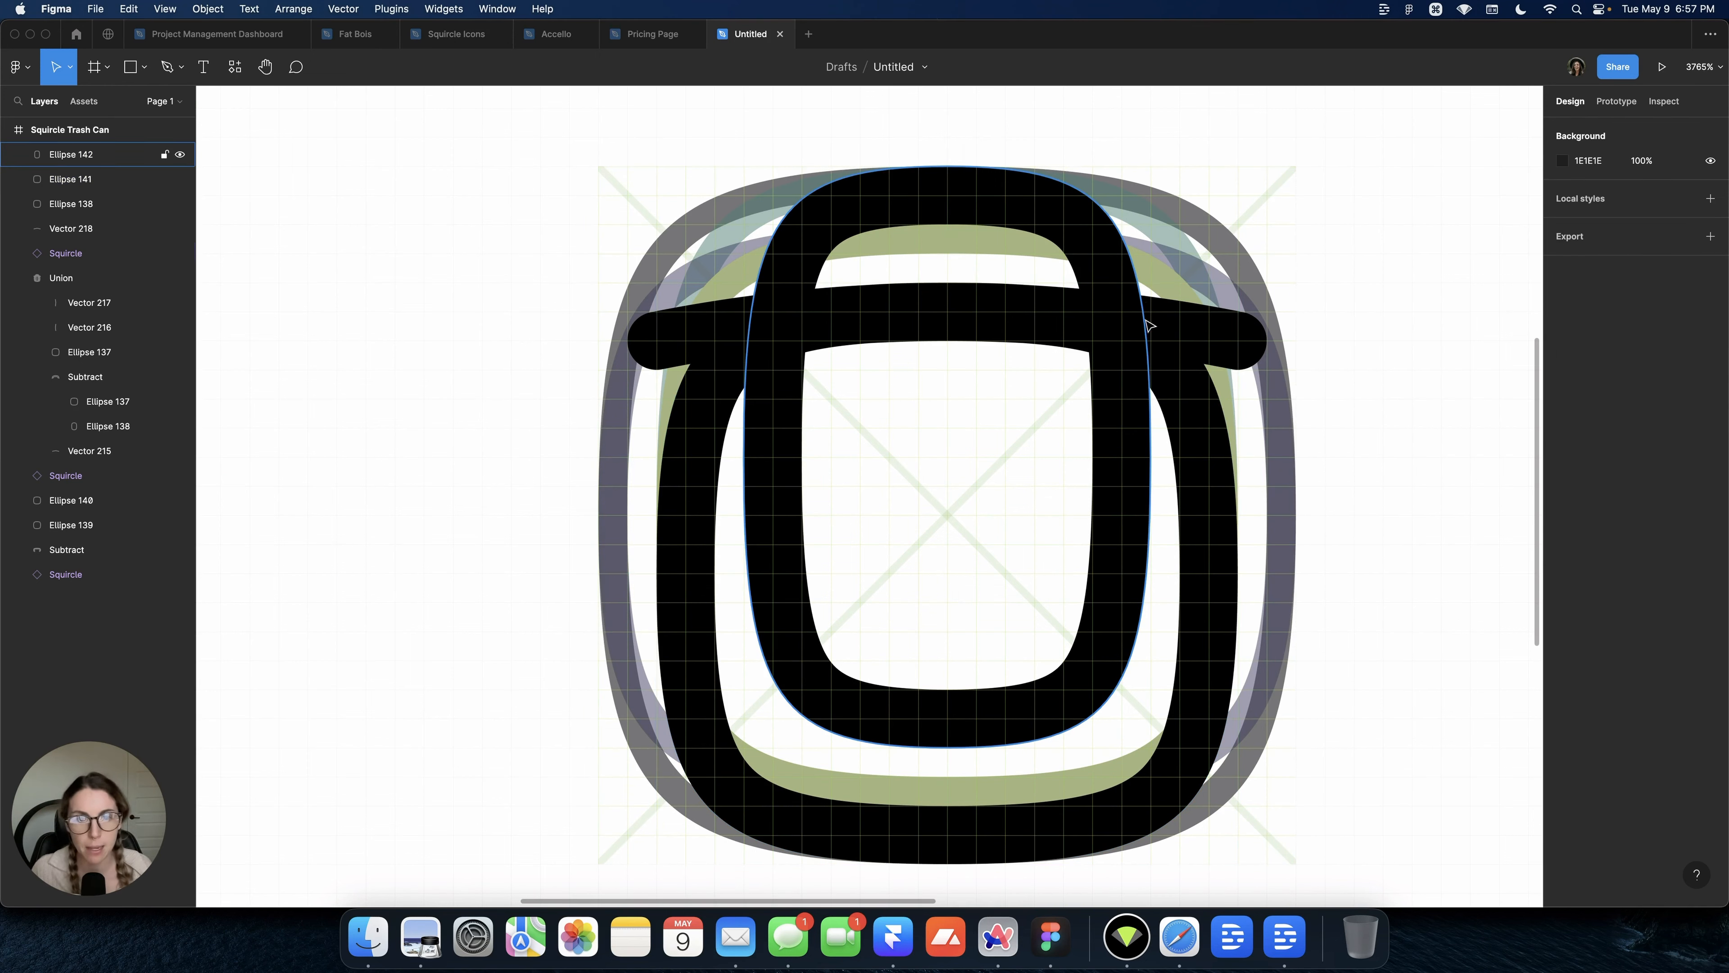
pyautogui.click(1210, 447)
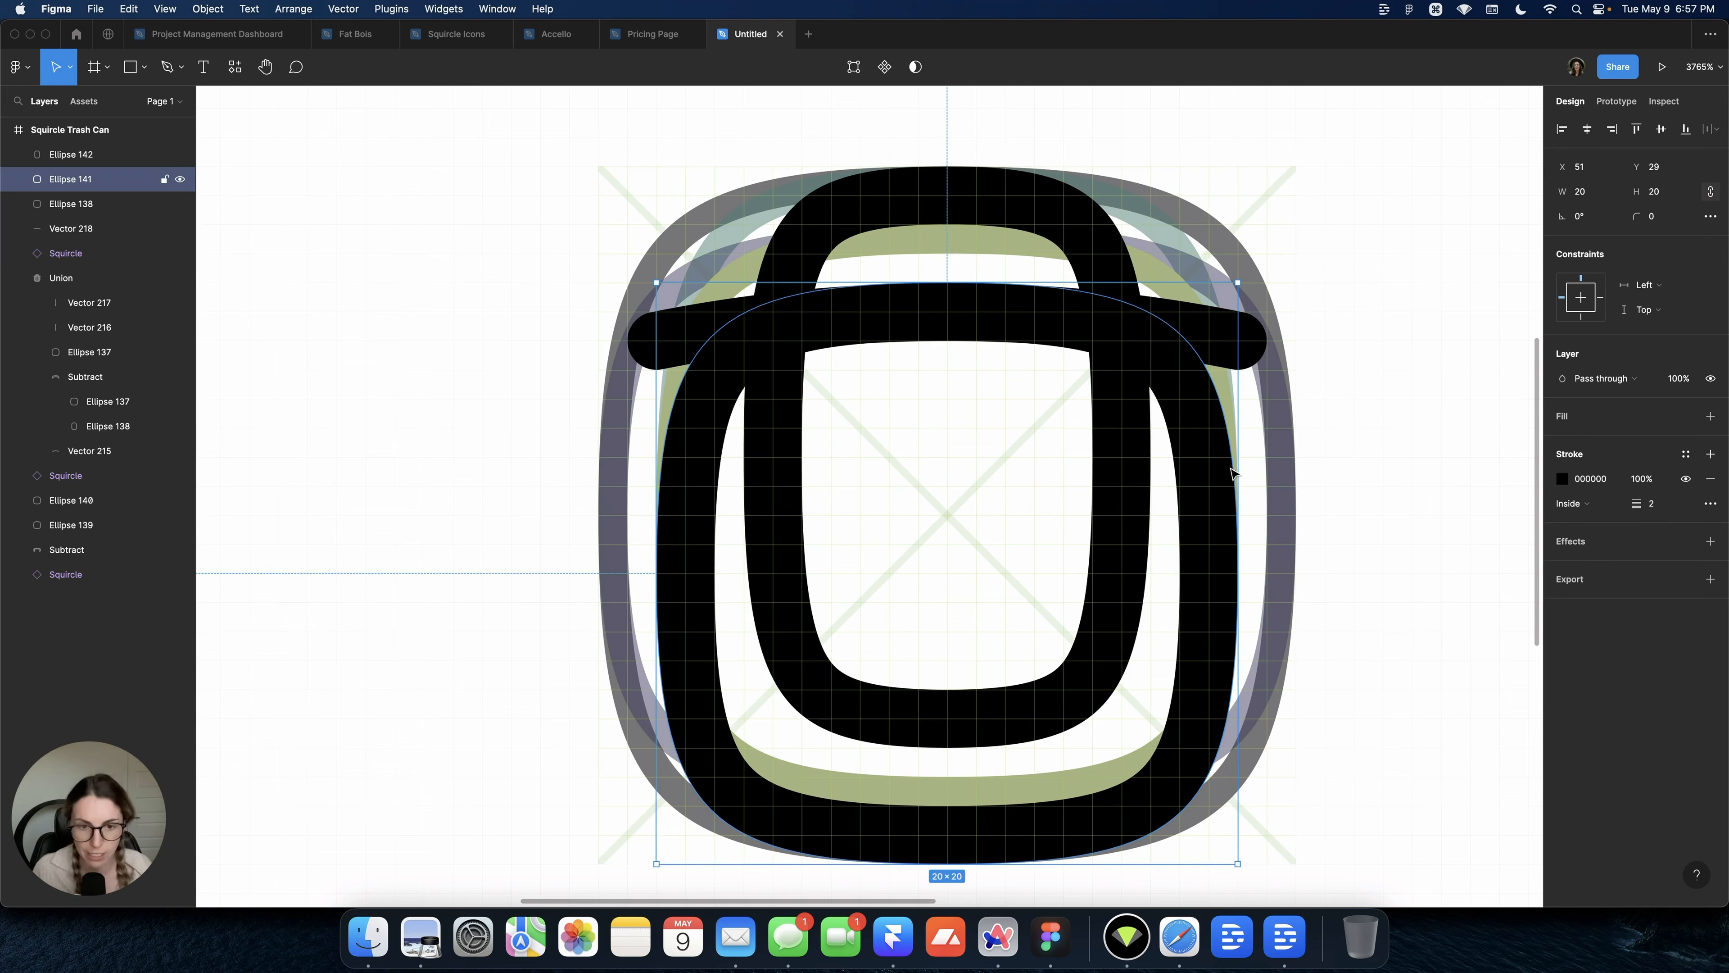
pyautogui.press('super+c')
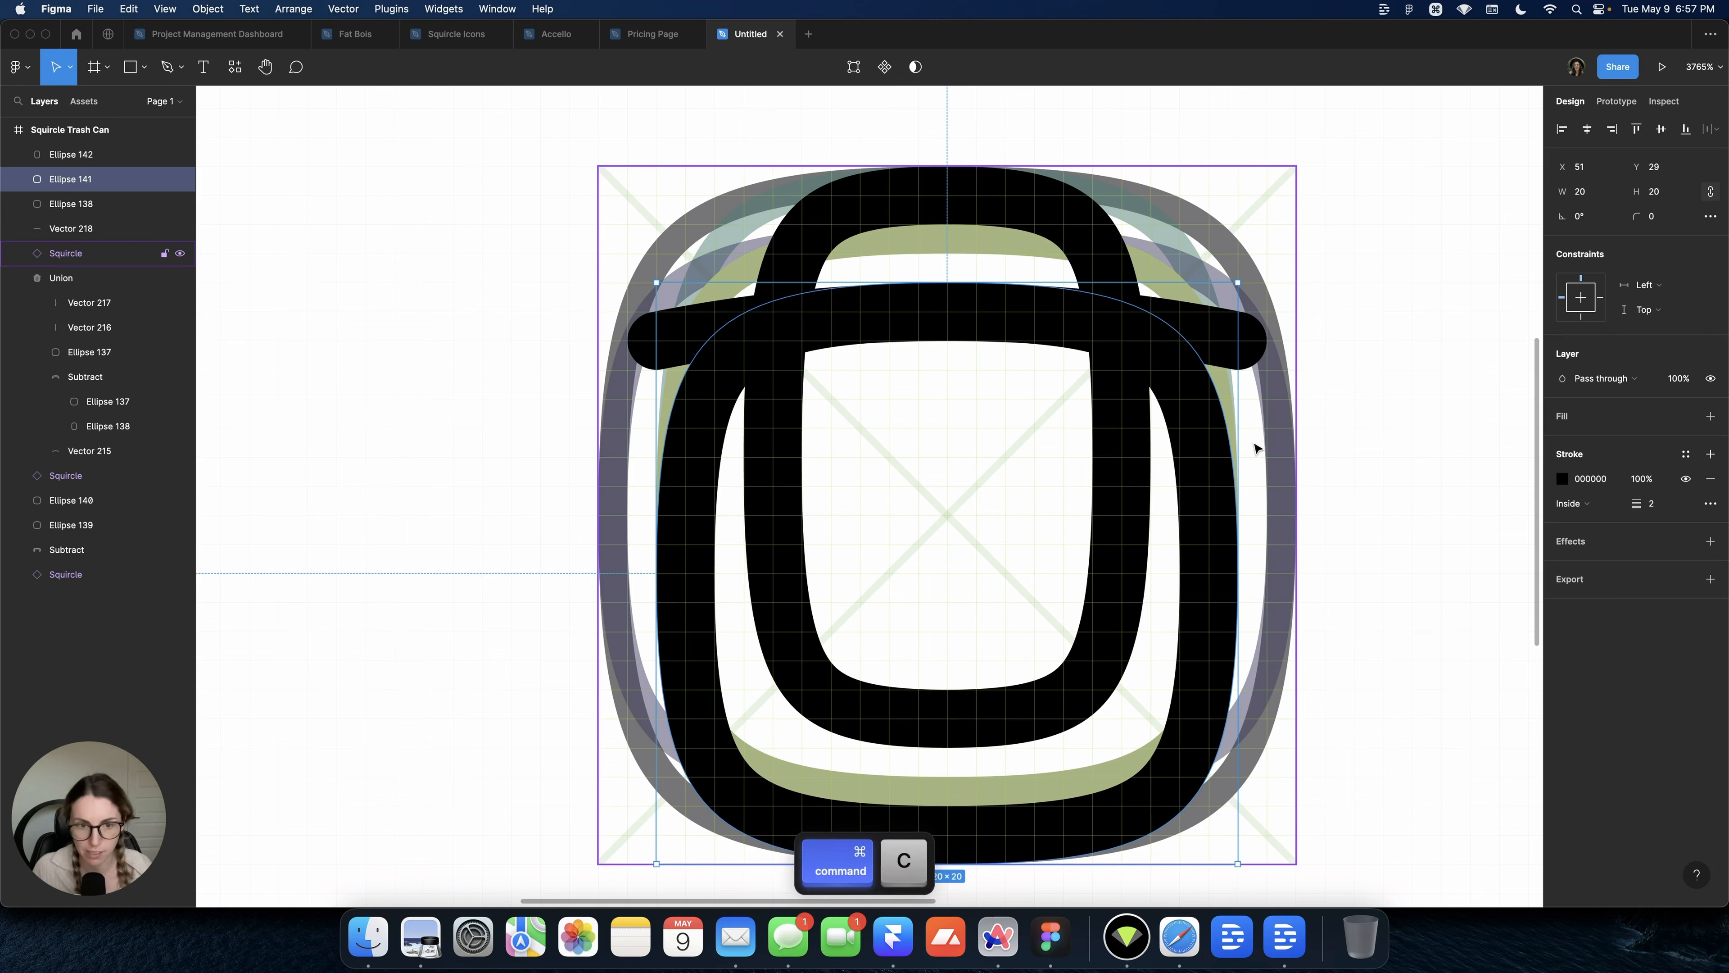
pyautogui.press('super+v')
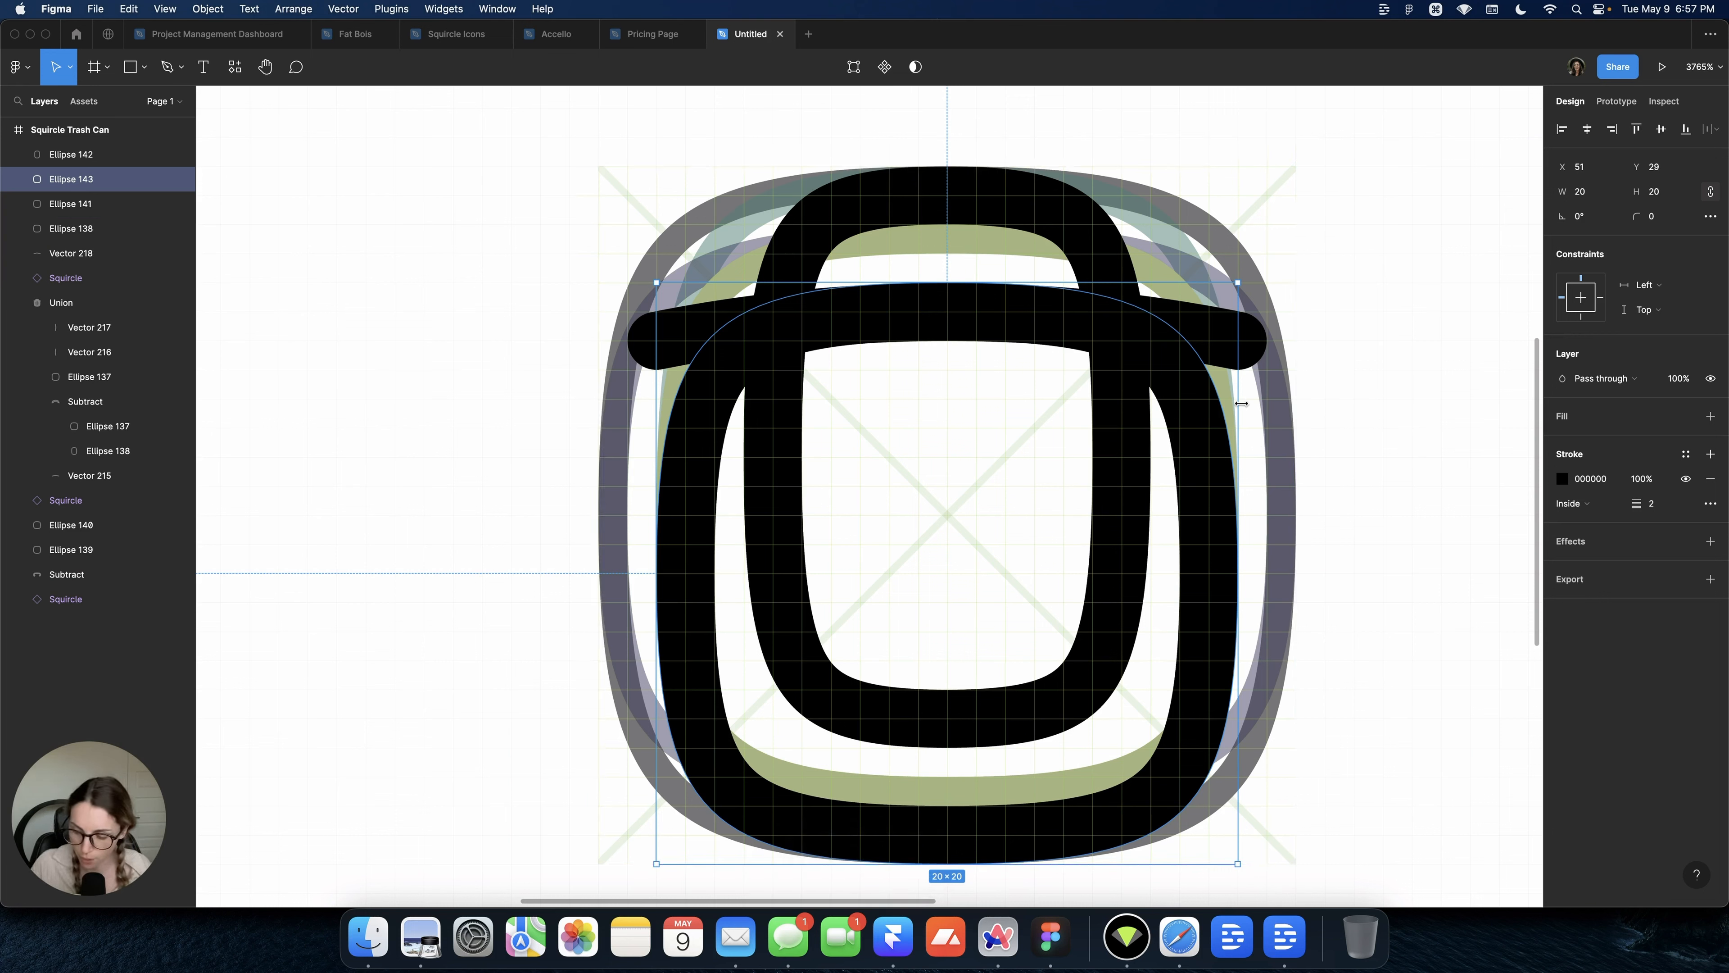
pyautogui.hotkey('shift', 'x')
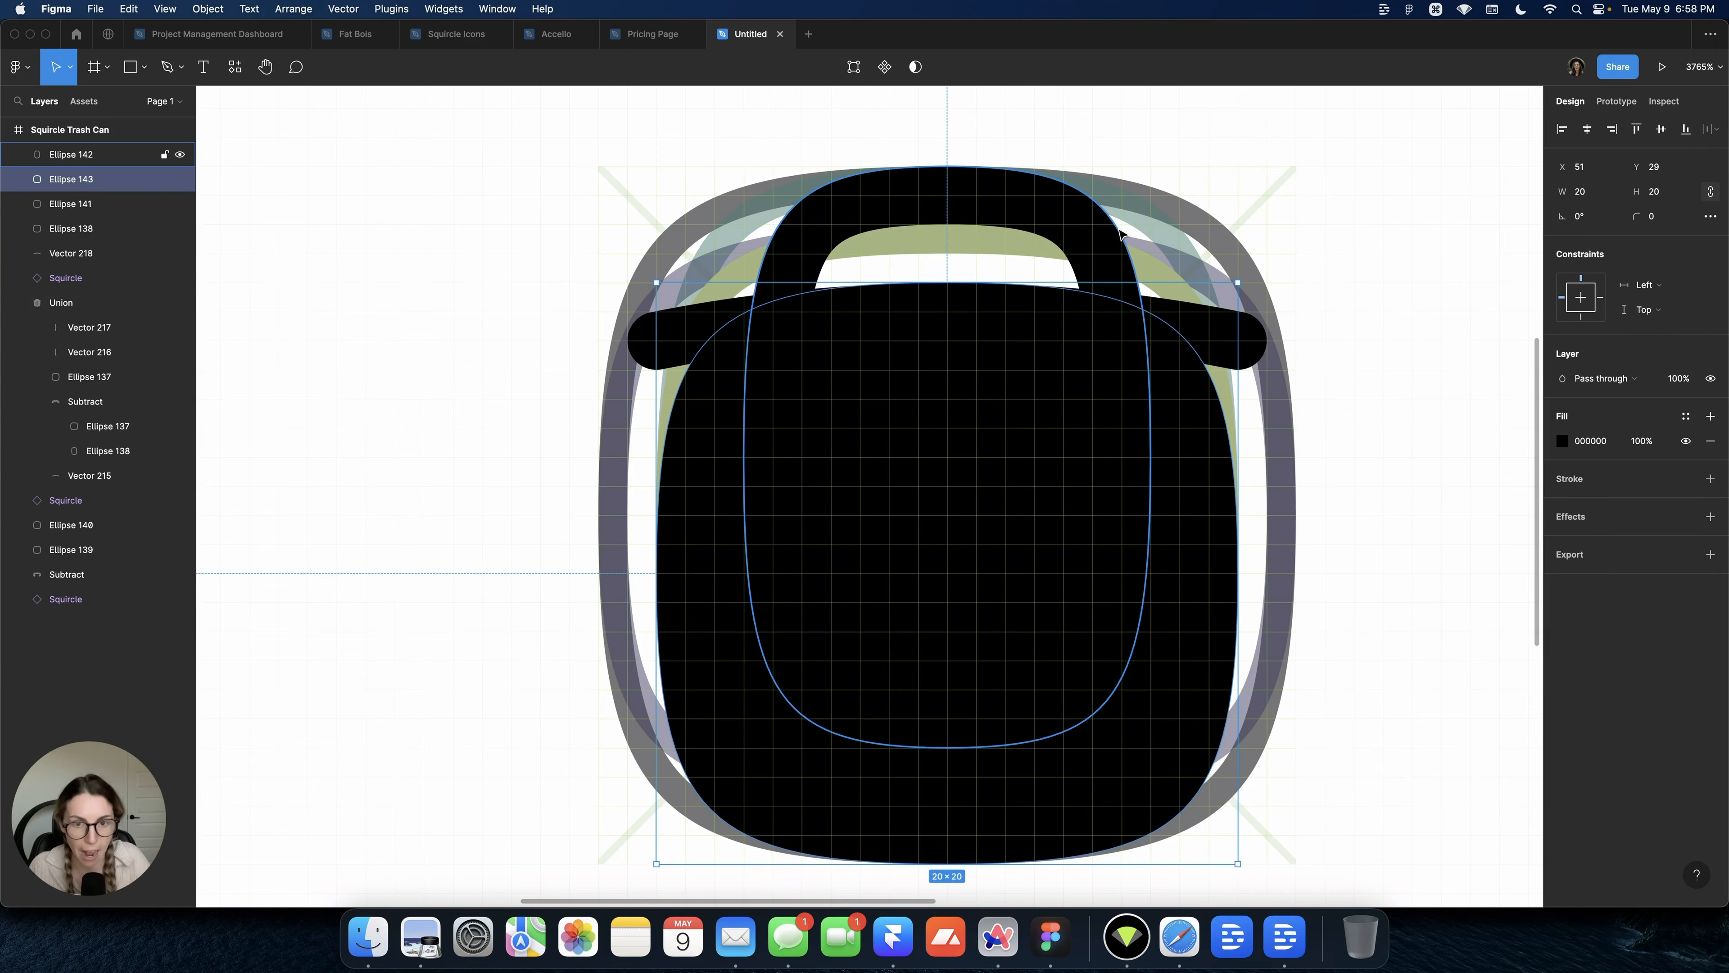
pyautogui.hotkey('ctrl', ']')
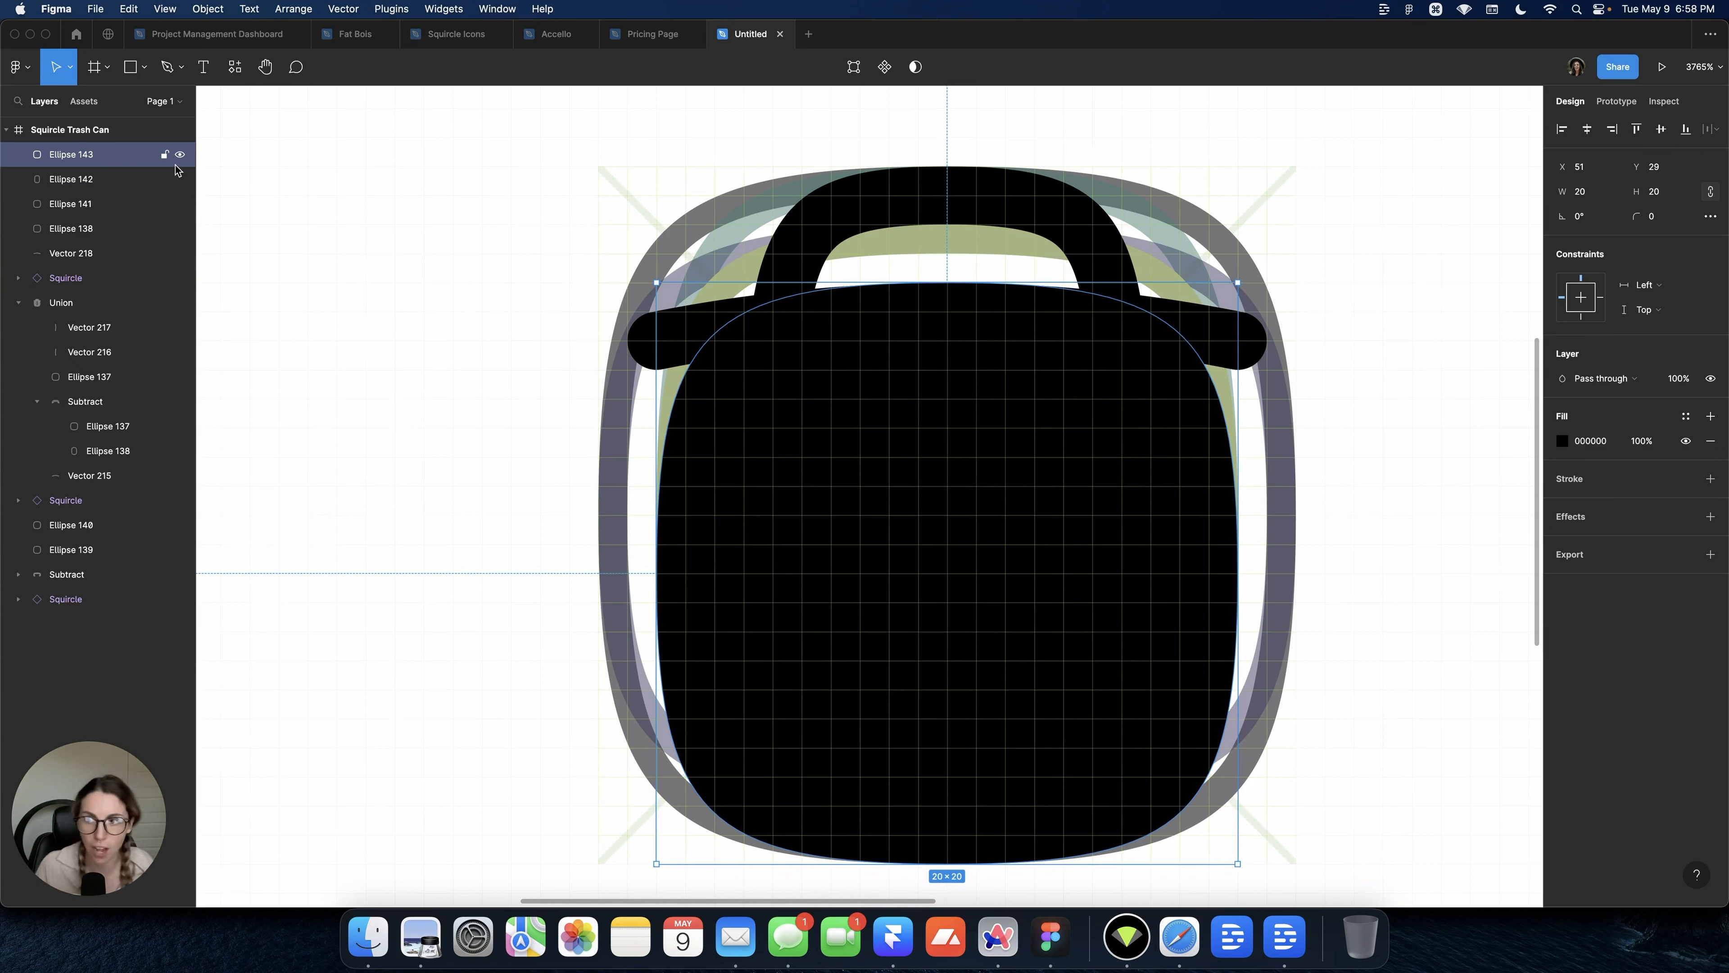
# Subtract the filled body copy from the narrow handle squircle so only the part above the lid is left
pyautogui.press('shift')
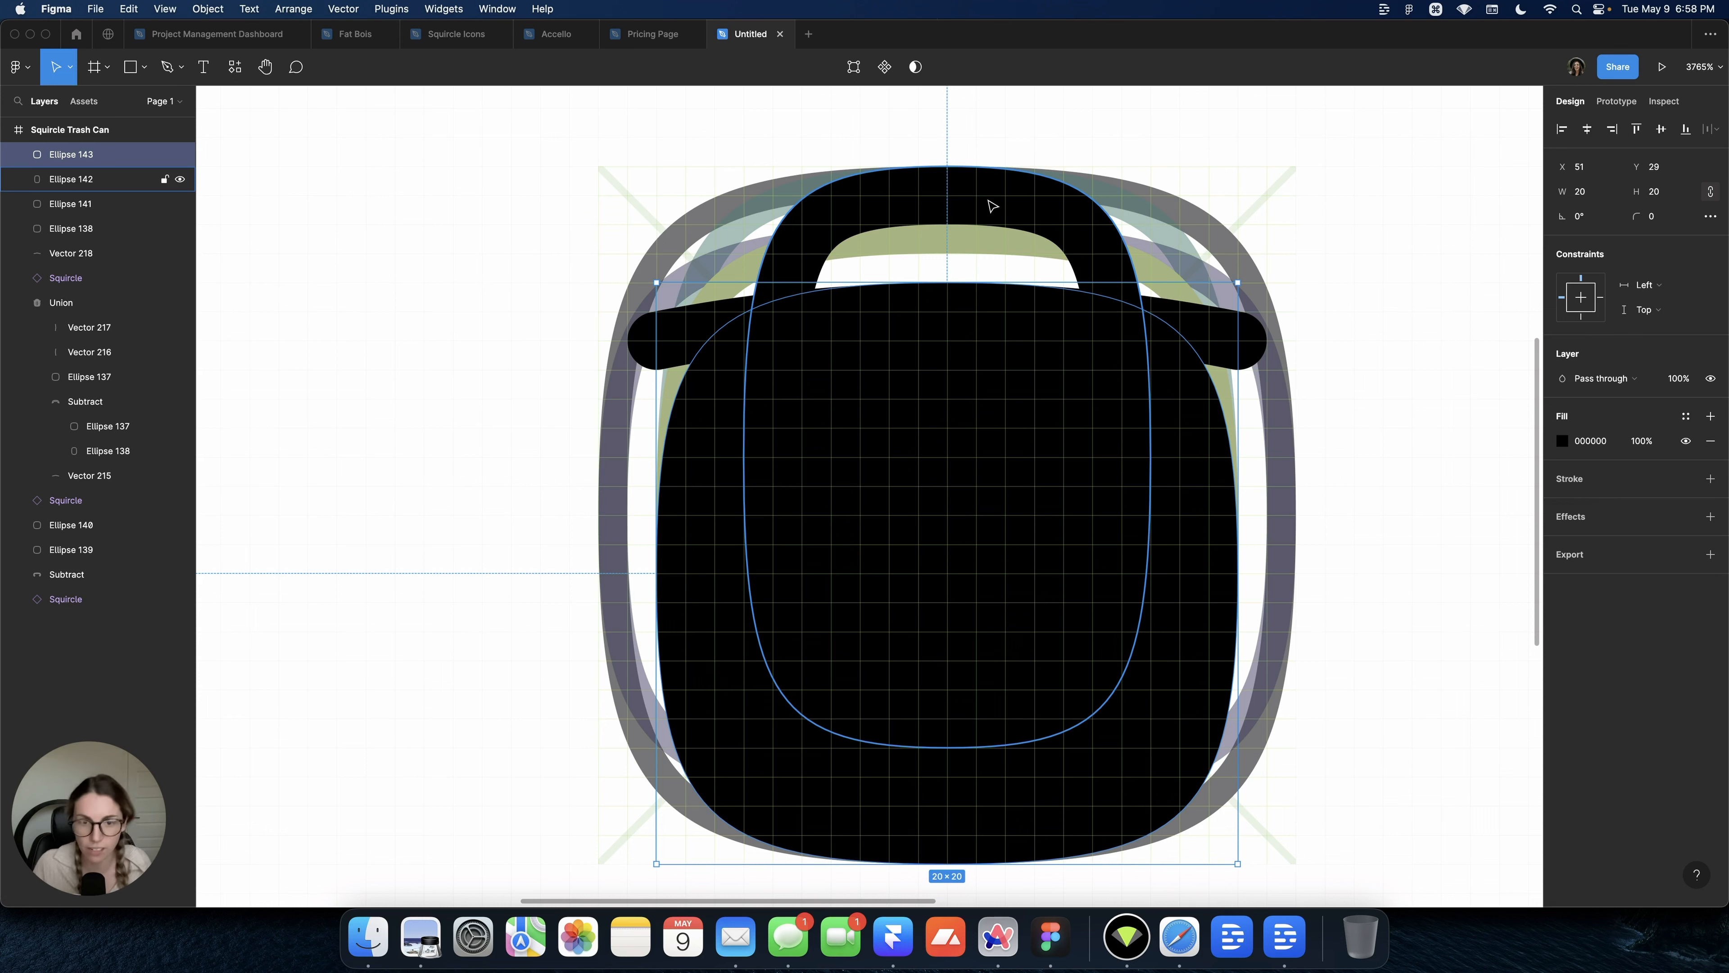
pyautogui.keyDown('shift'); pyautogui.click(991, 206); pyautogui.keyUp('shift')
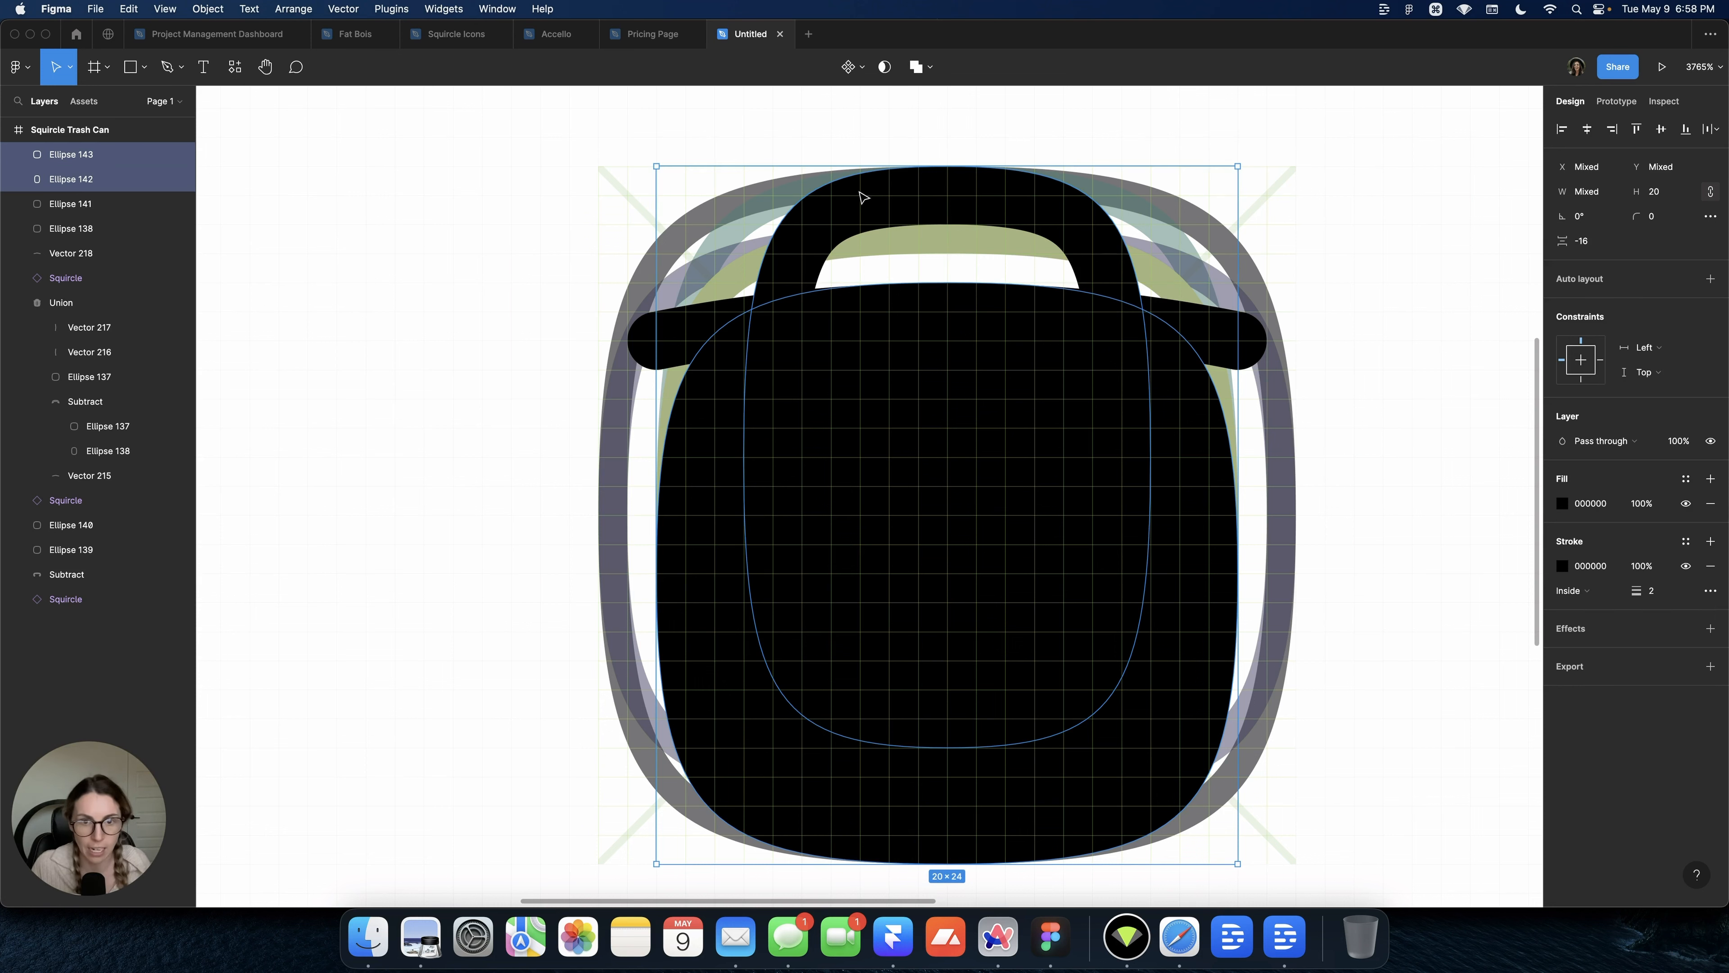
pyautogui.click(930, 67)
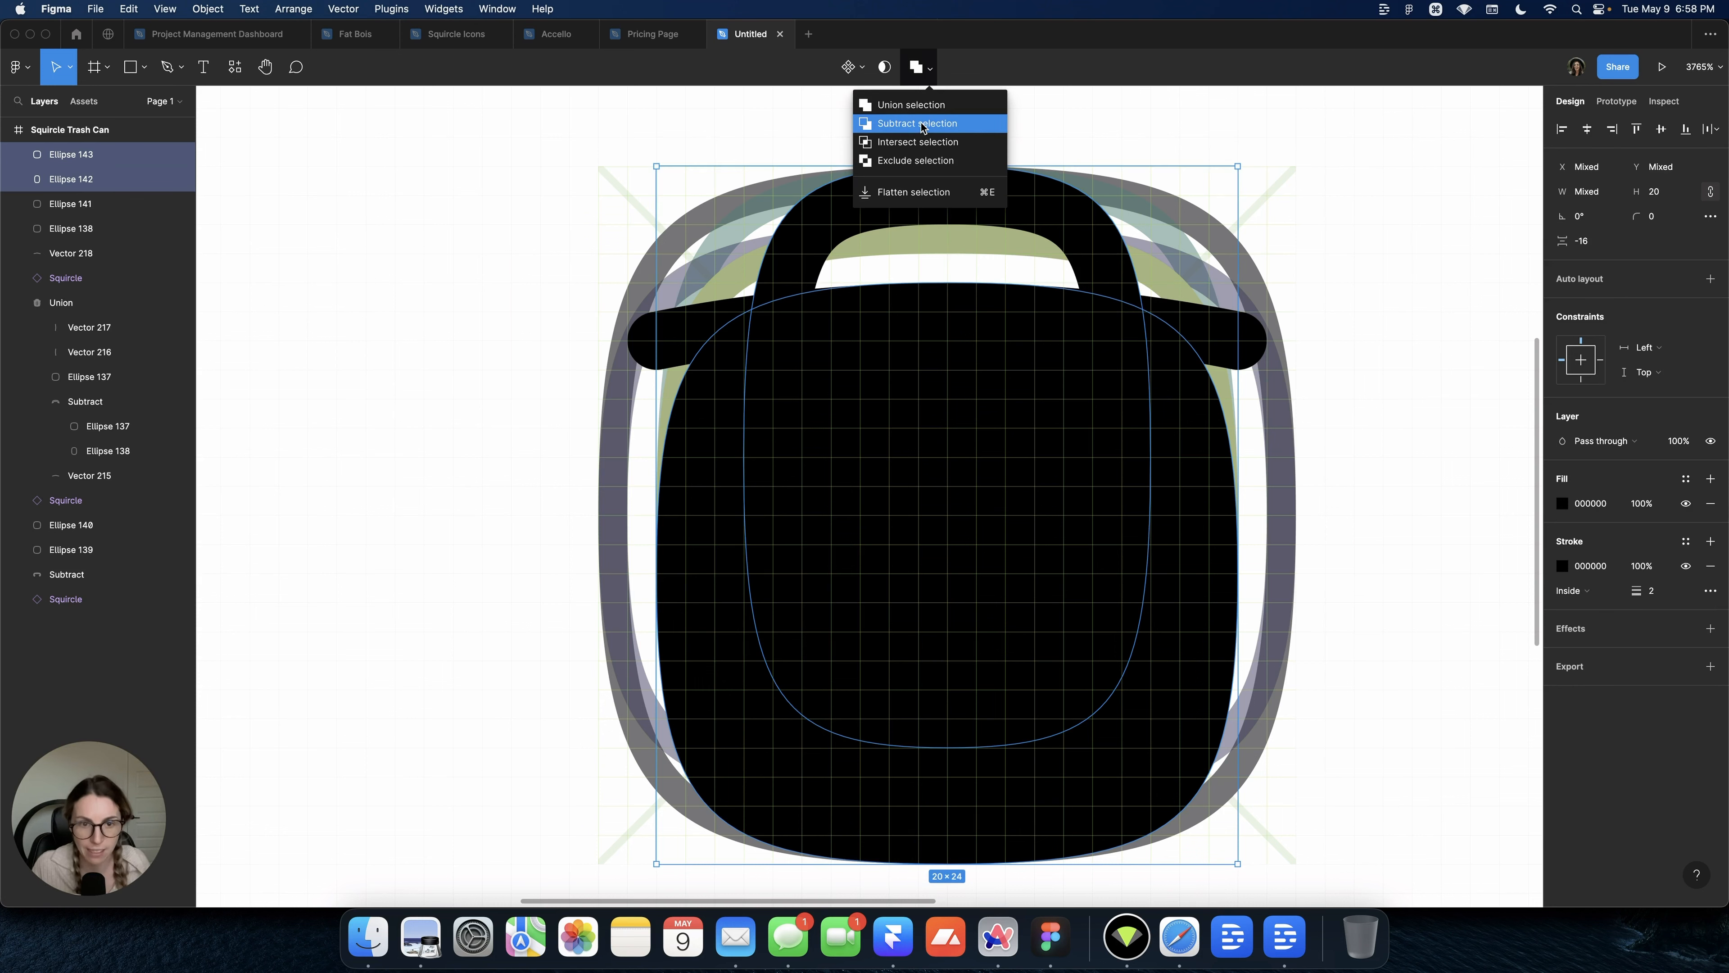
pyautogui.click(922, 124)
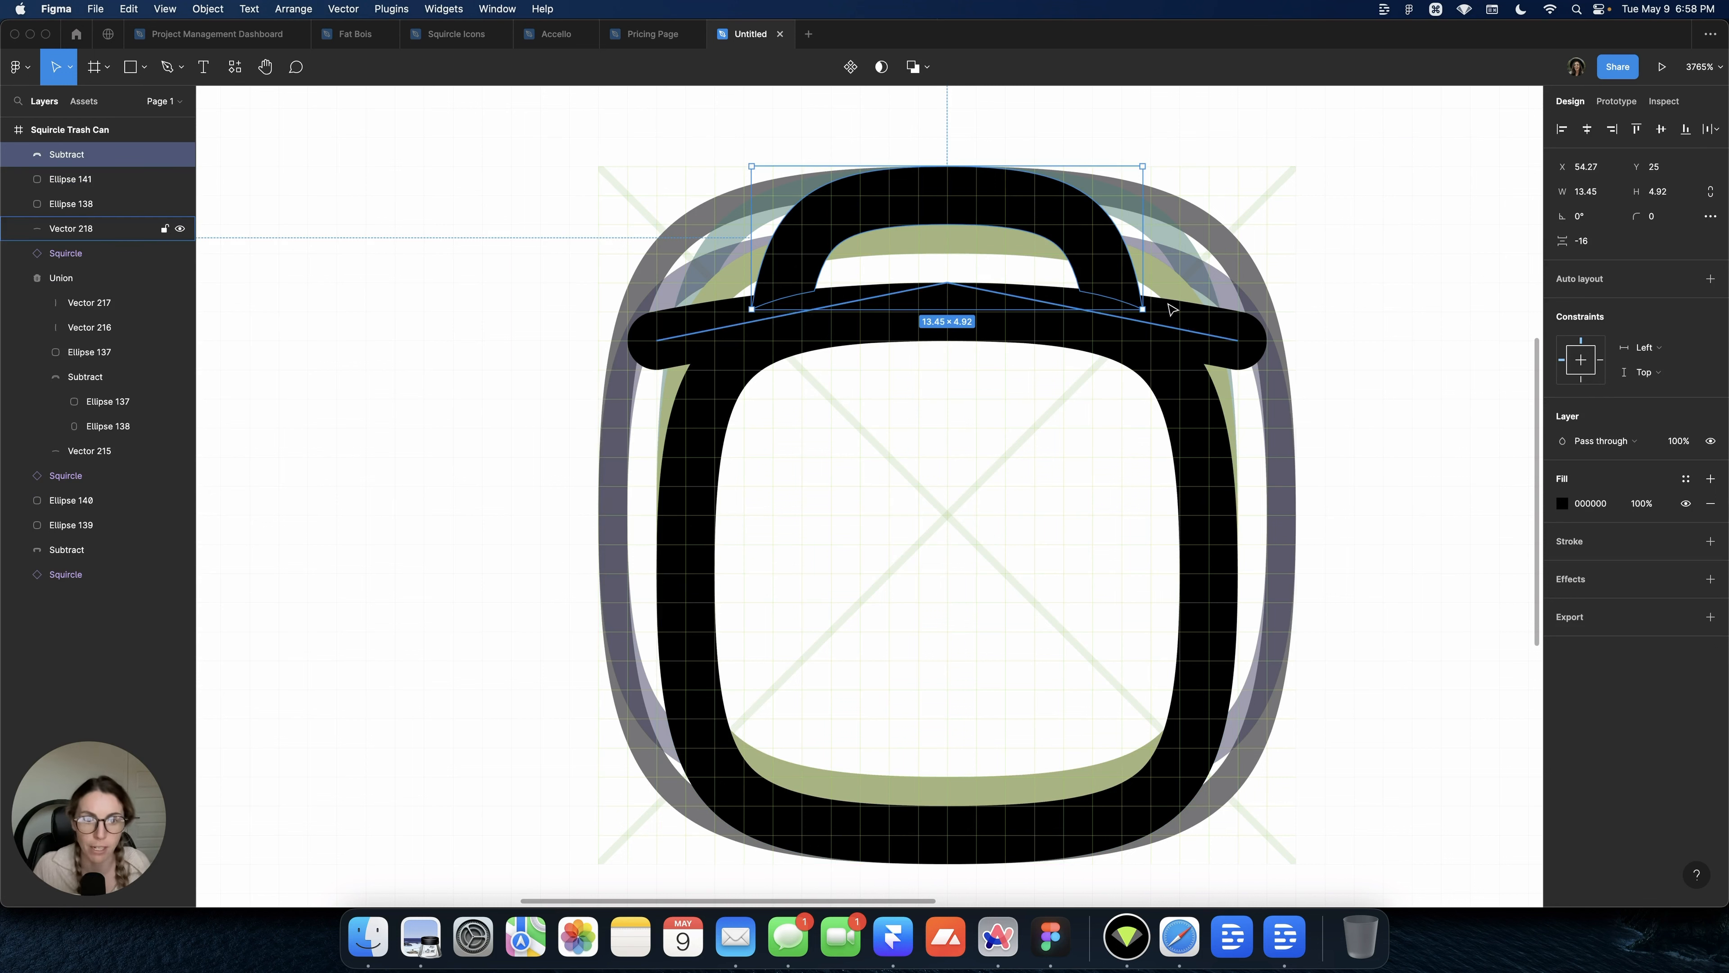
pyautogui.click(1321, 322)
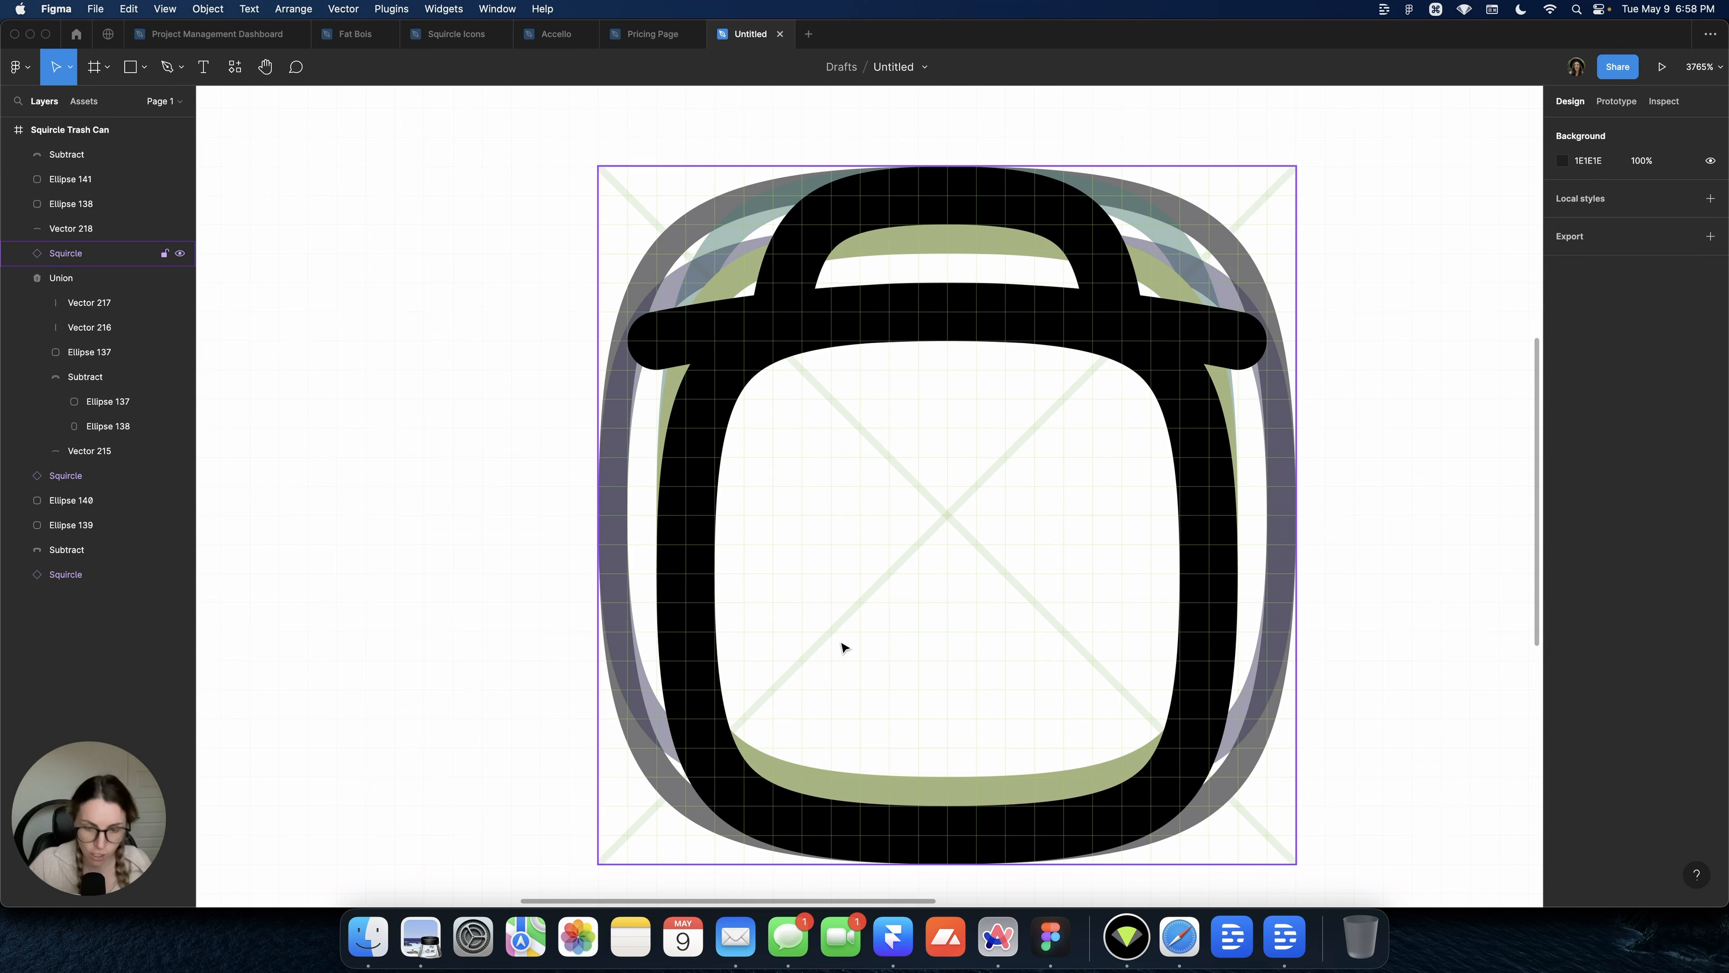
# Draw a 10-high vertical line with the Pen tool inside the can at X 57, starting at Y 34
pyautogui.press('p')
pyautogui.click(830, 428)
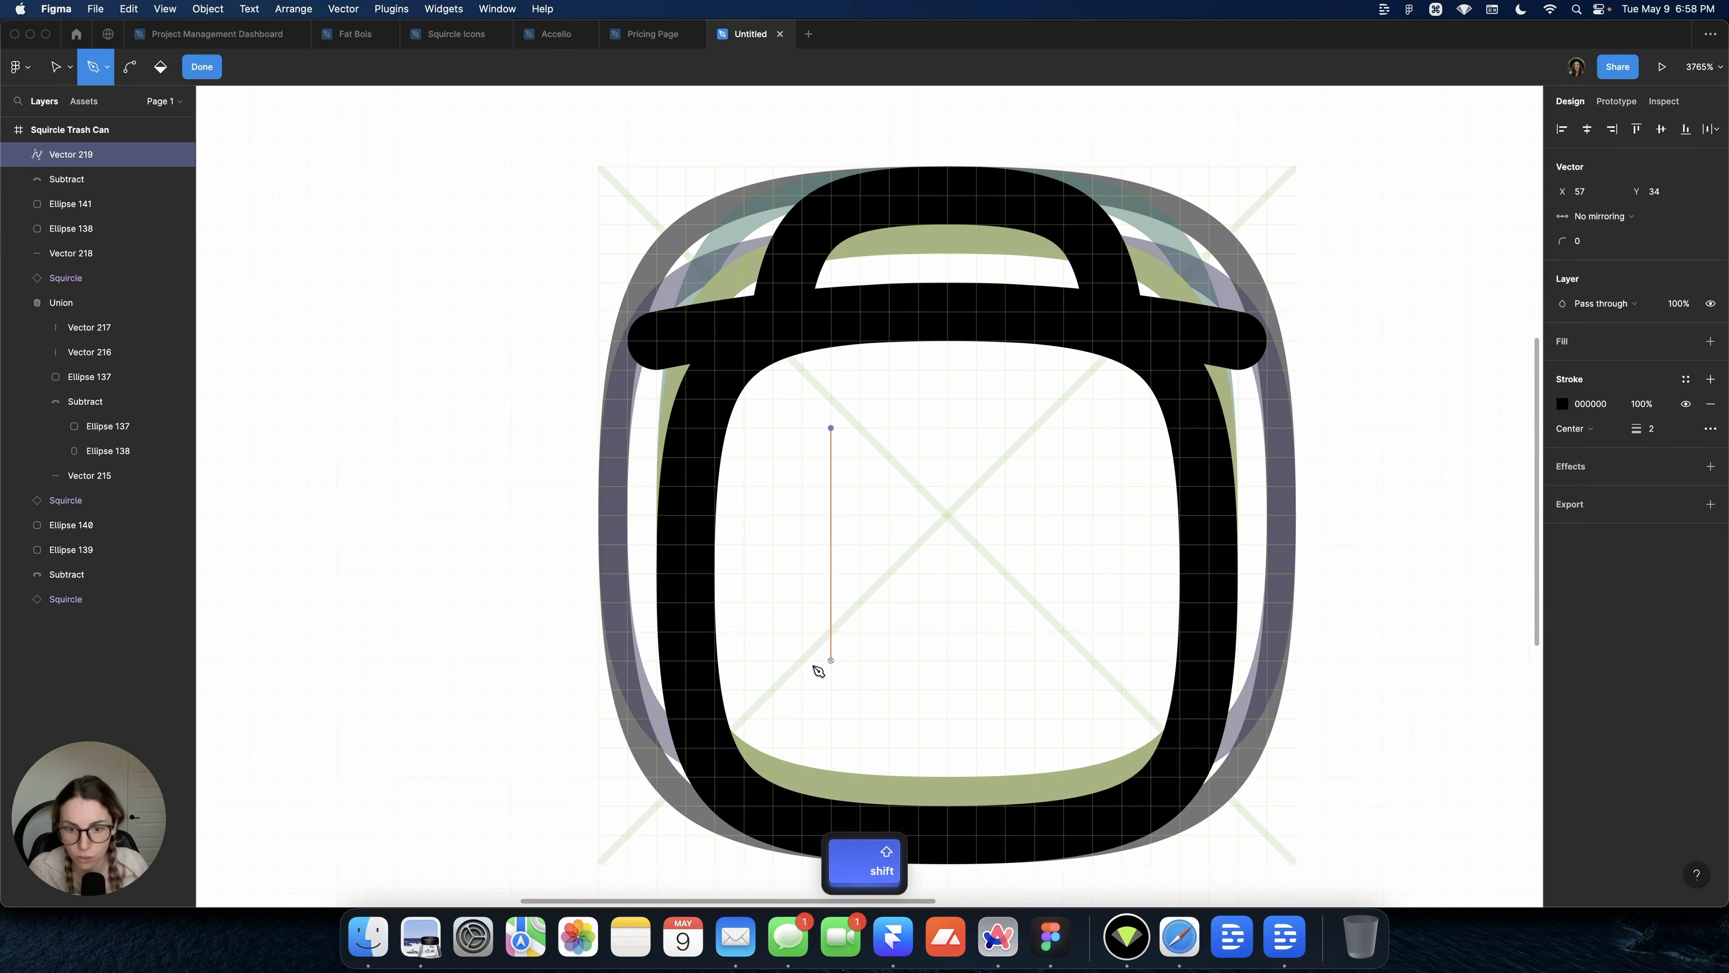
pyautogui.click(830, 718)
pyautogui.press('Escape')
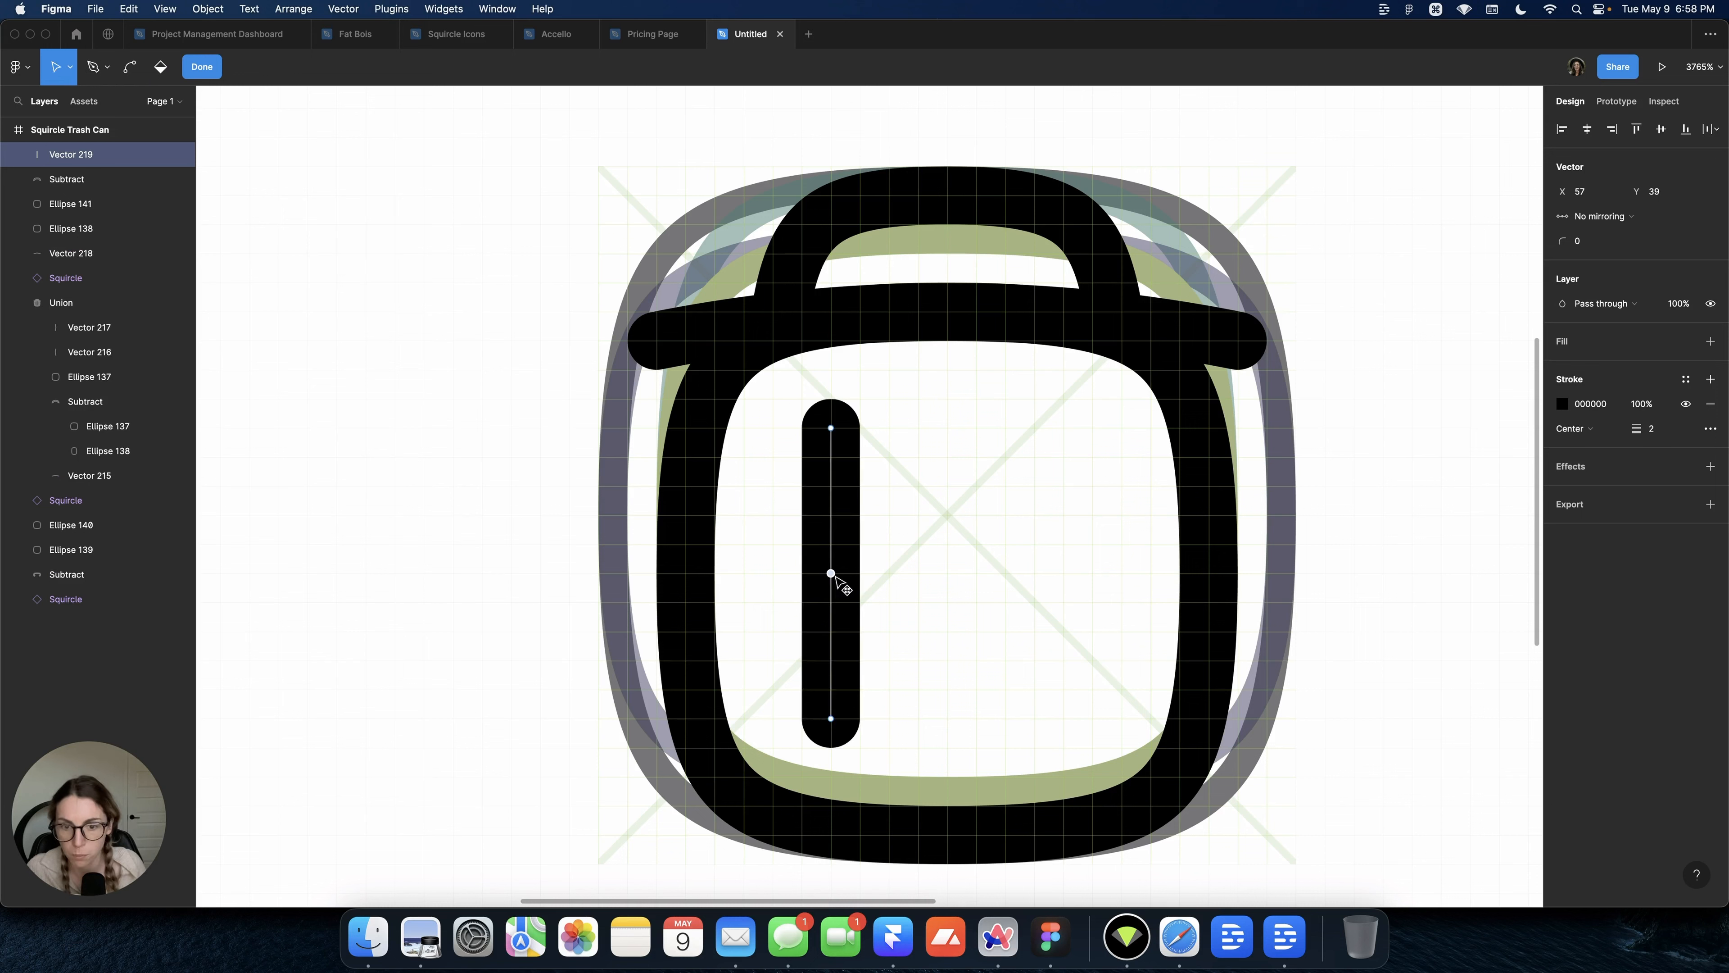
# Bend the vertical line outward by moving its midpoint to X 56 and rounding that point with a radius of 84
pyautogui.moveTo(835, 576); pyautogui.dragTo(806, 576)
pyautogui.moveTo(1563, 240); pyautogui.dragTo(101, 272)
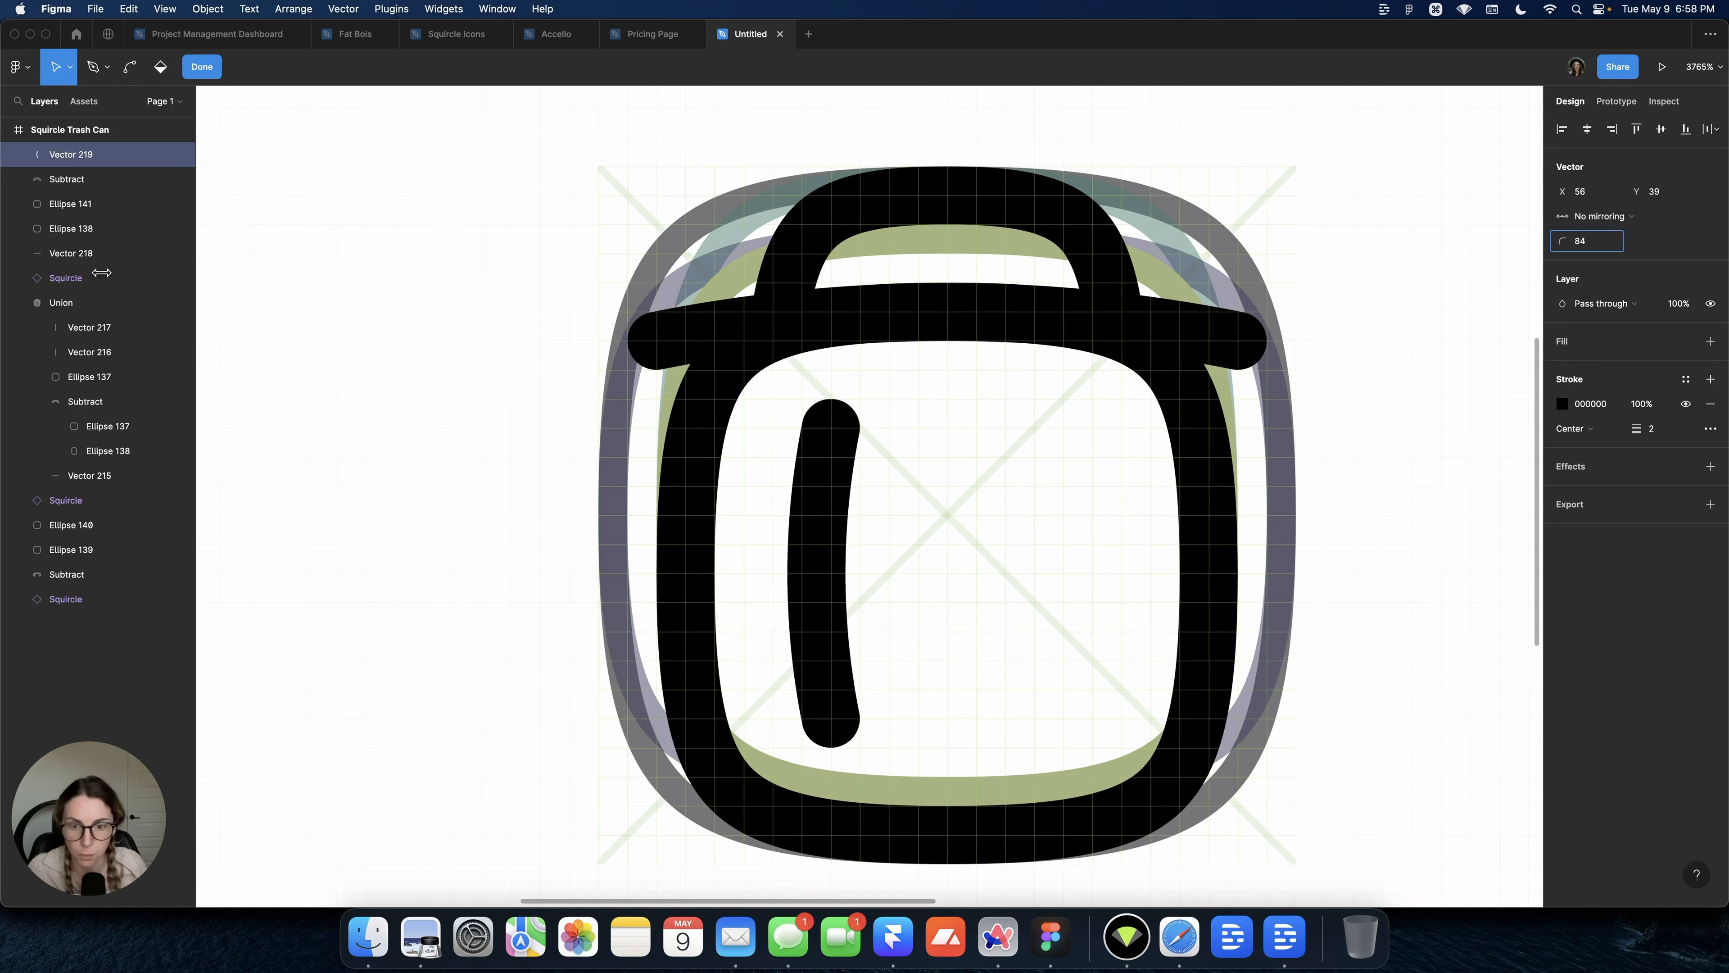
pyautogui.press('Escape')
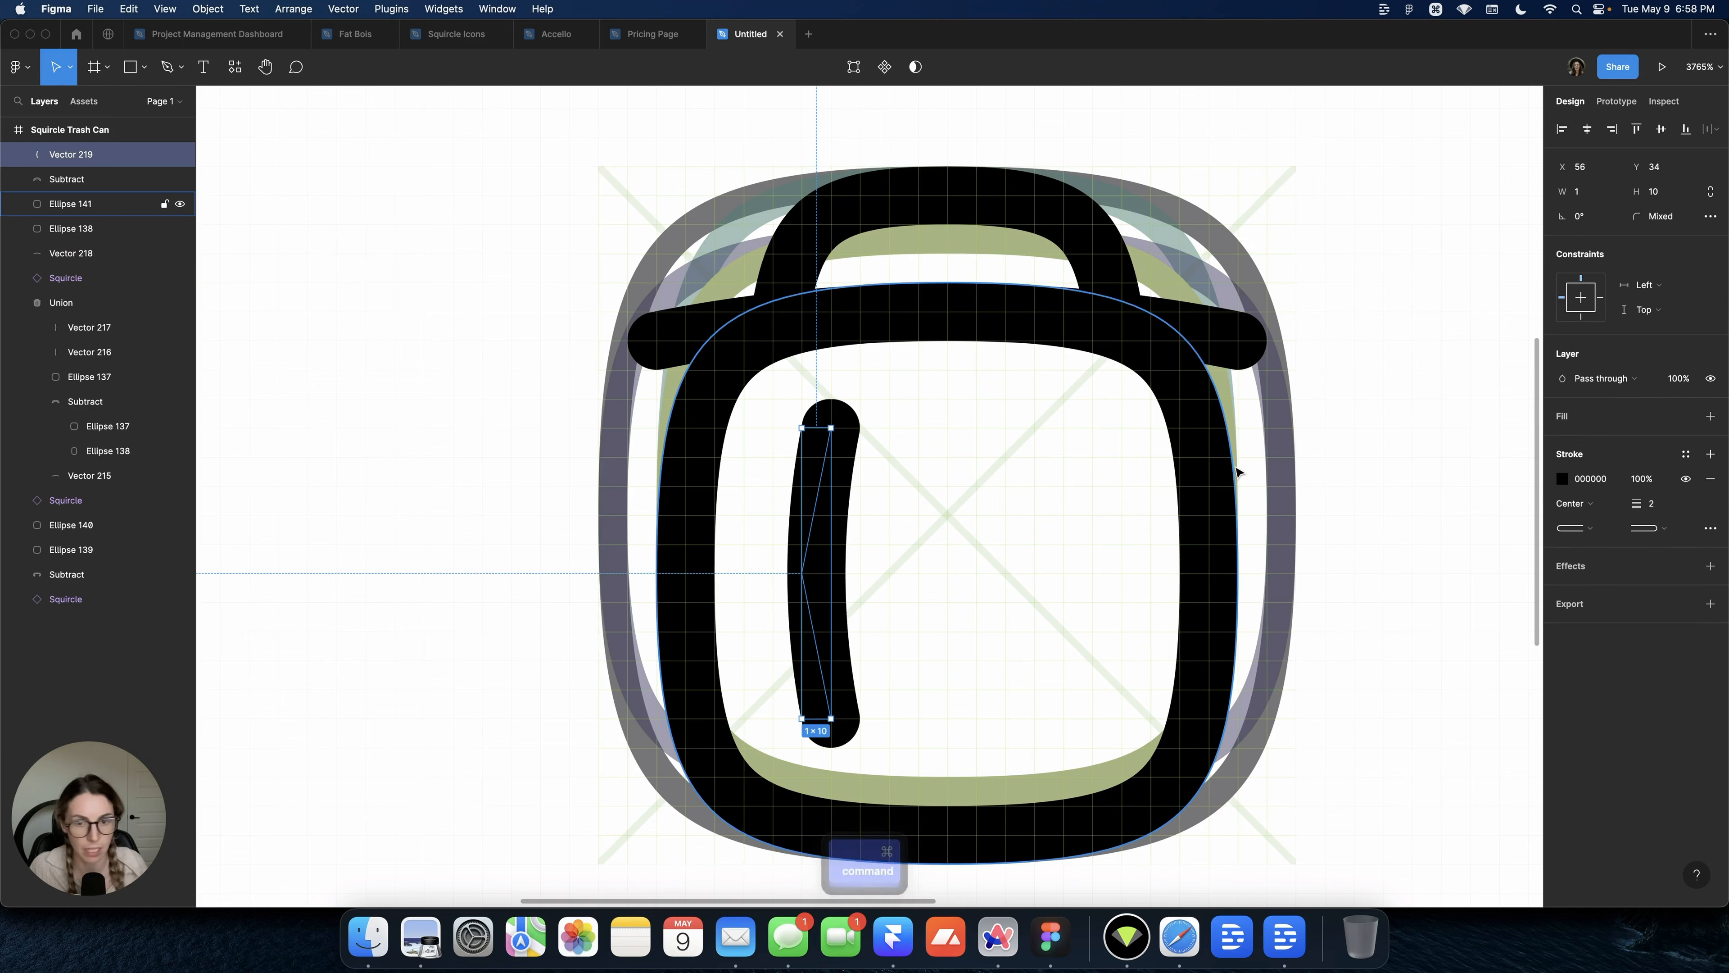
# Duplicate the curved vertical line, flip the copy horizontally and move it 10 to the right inside the can
pyautogui.press('super+d')
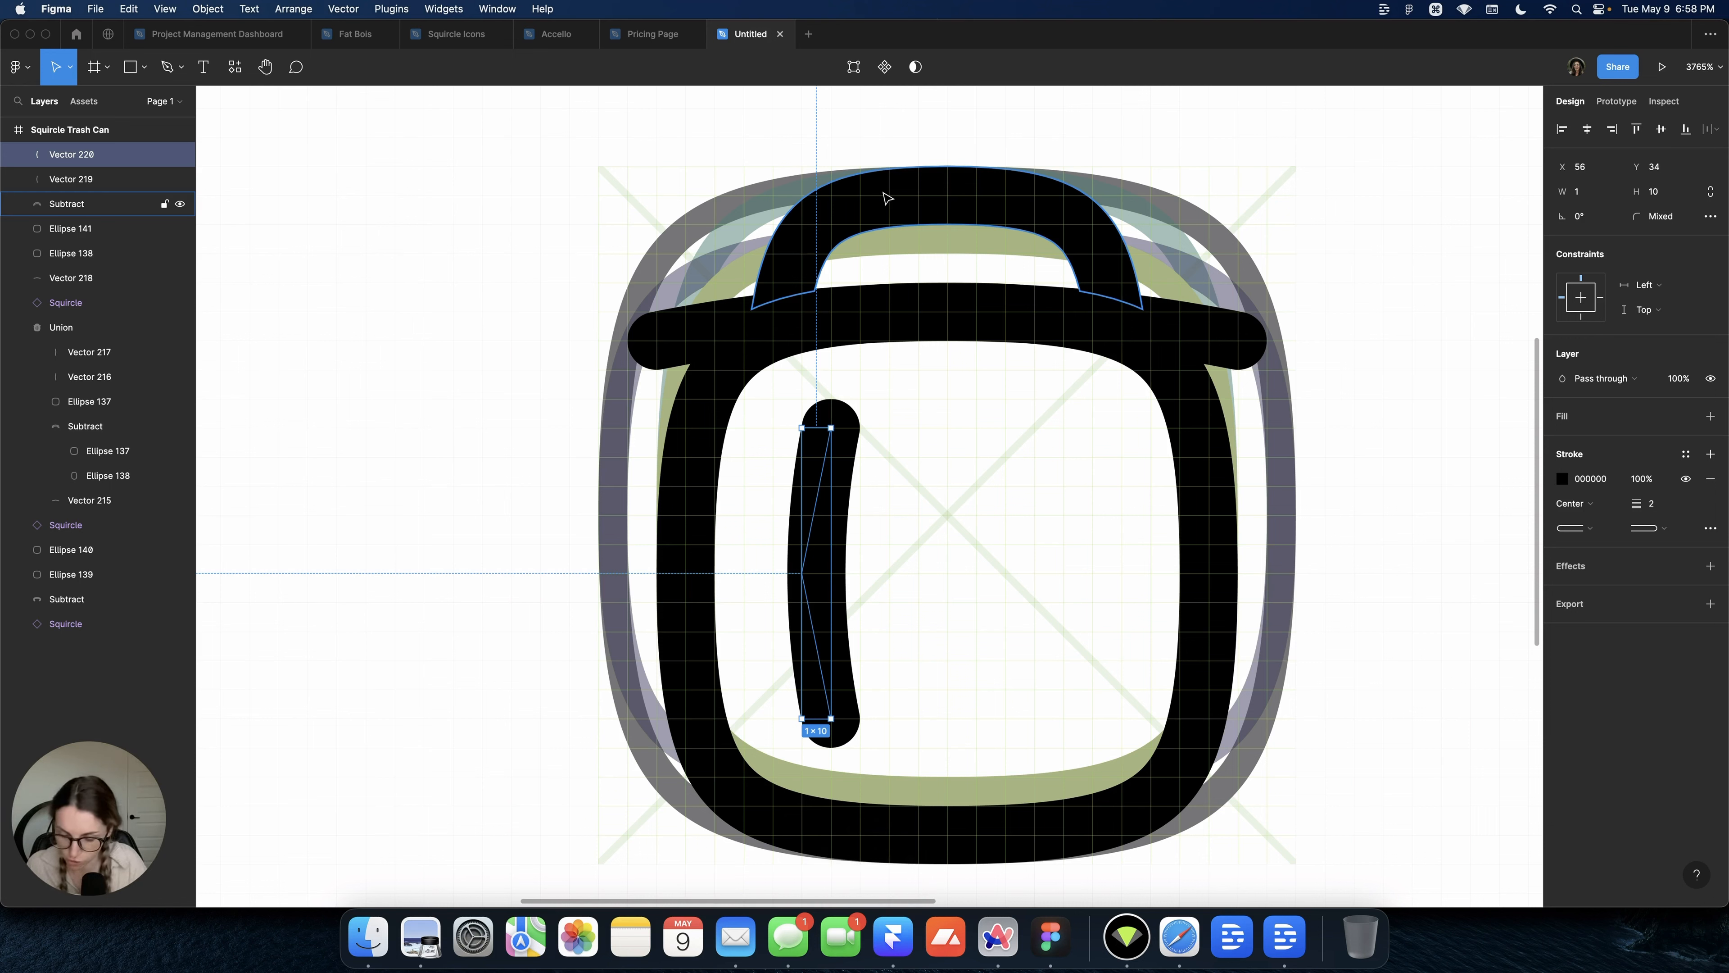
pyautogui.hotkey('shift', 'h')
pyautogui.hotkey('shift', 'Right')
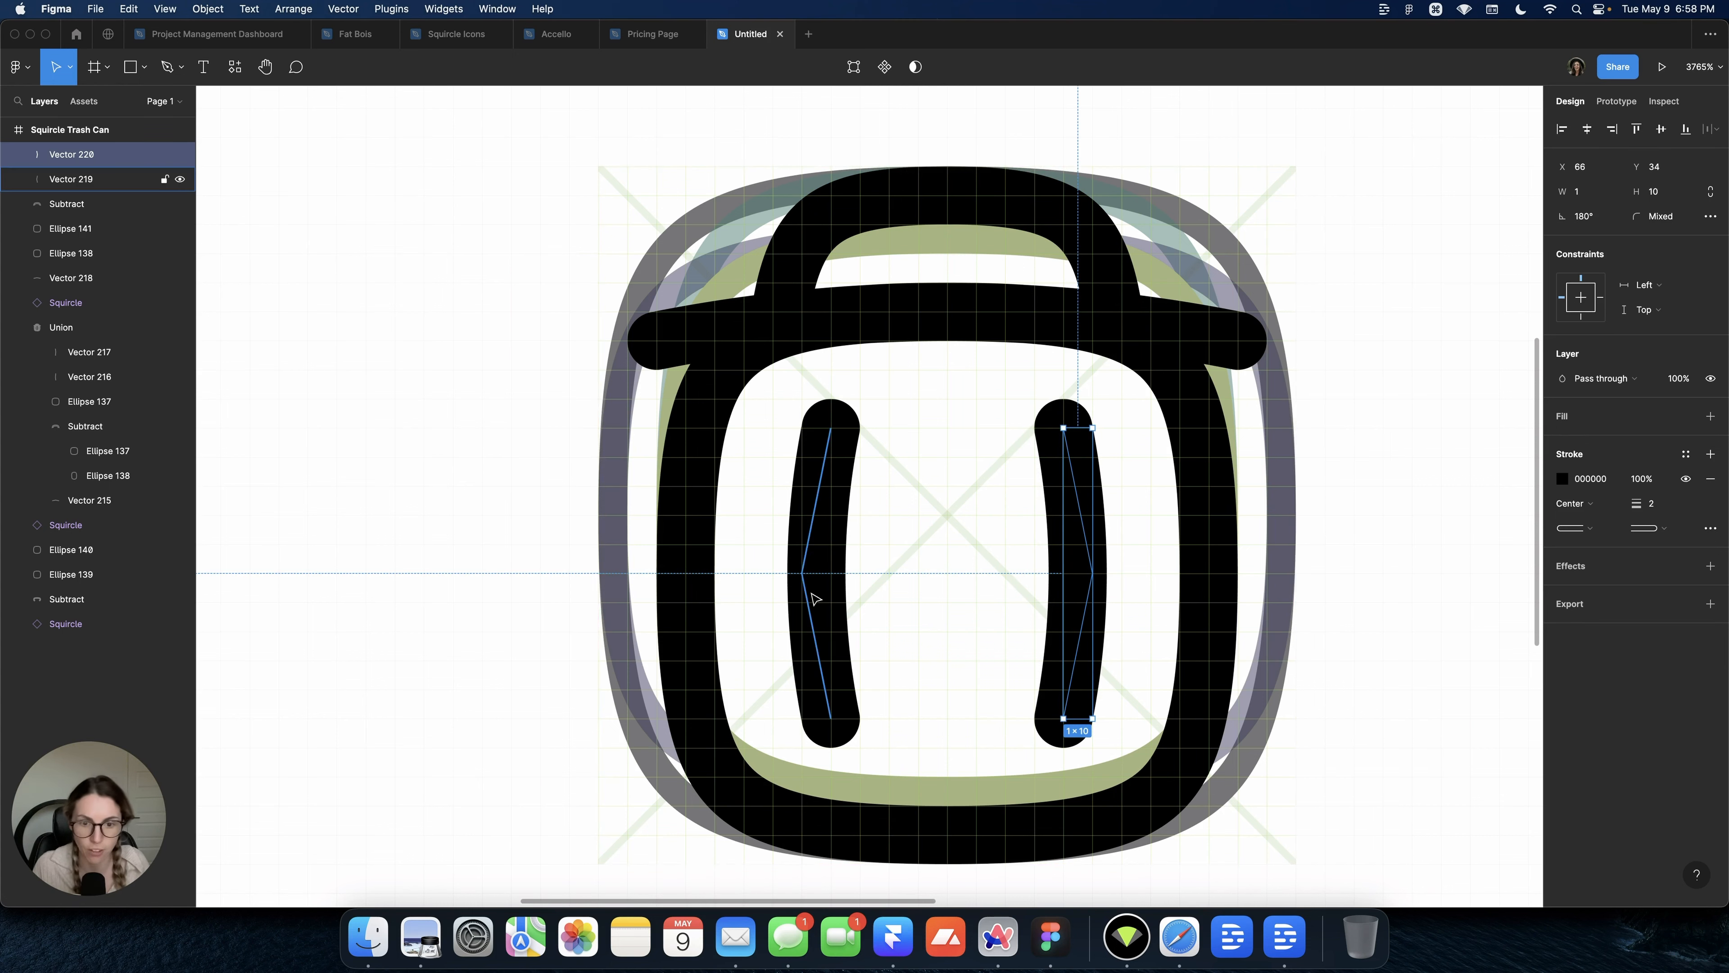
pyautogui.press('Escape')
pyautogui.scroll(-3, 1205, 625)
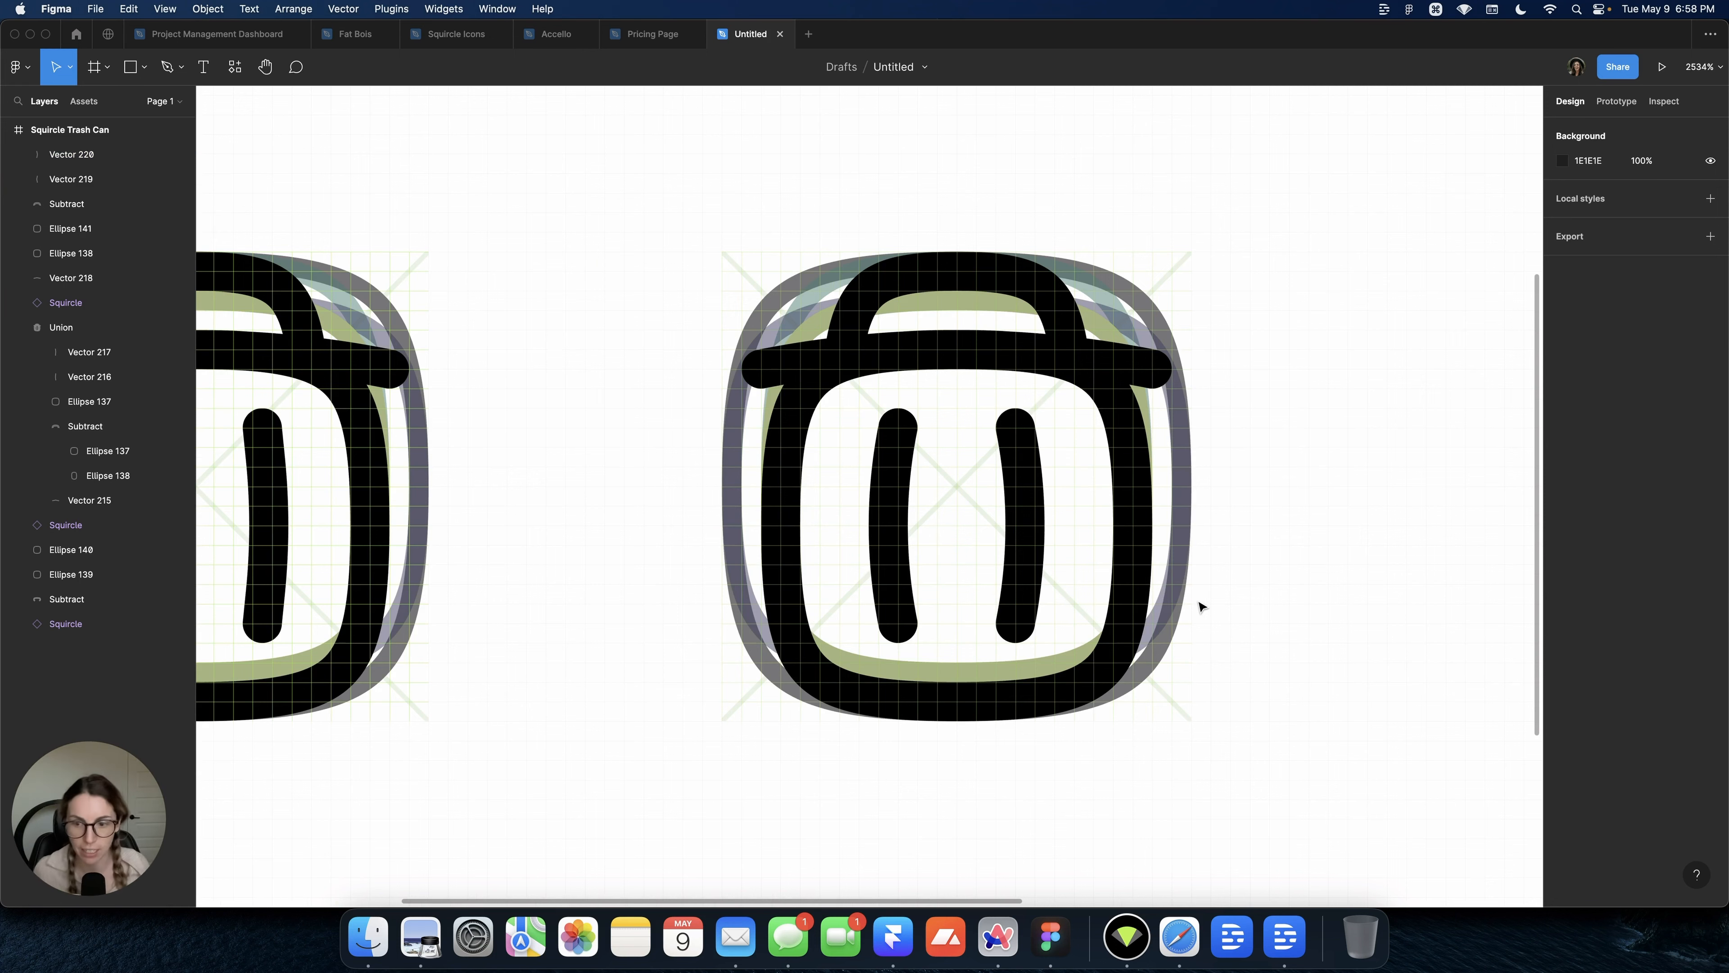
pyautogui.moveTo(1200, 606)
pyautogui.mouseDown()
pyautogui.moveTo(1541, 610)
pyautogui.moveTo(1149, 596)
pyautogui.moveTo(1200, 610)
pyautogui.mouseUp()
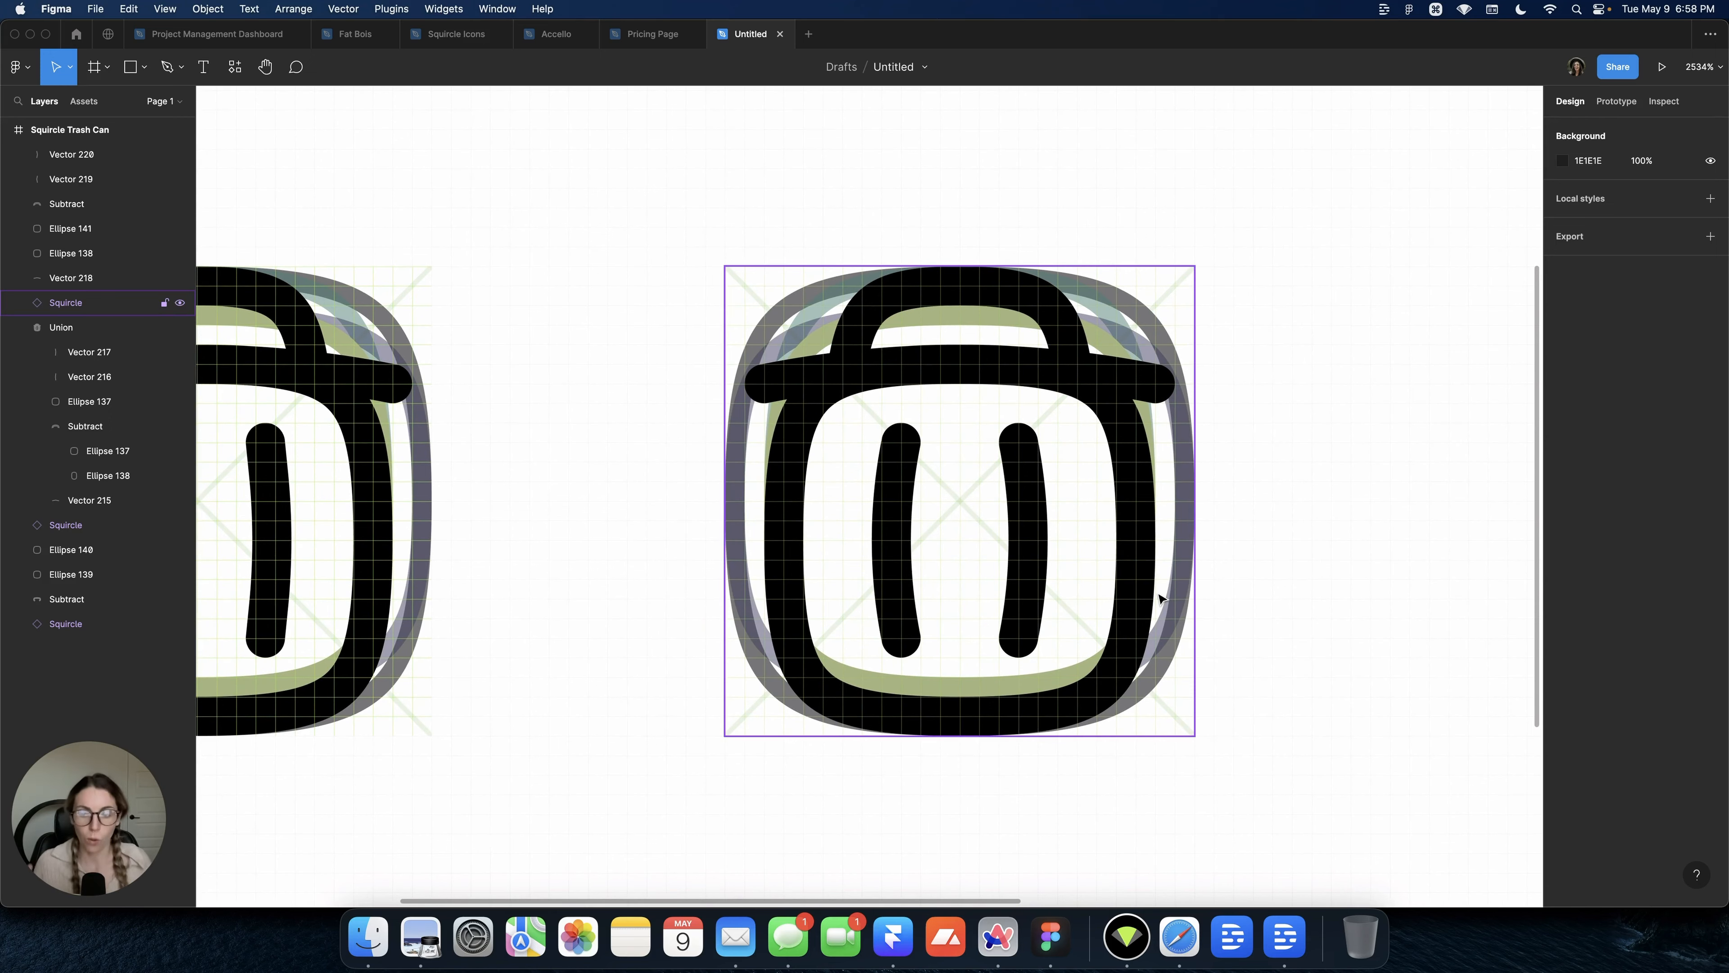